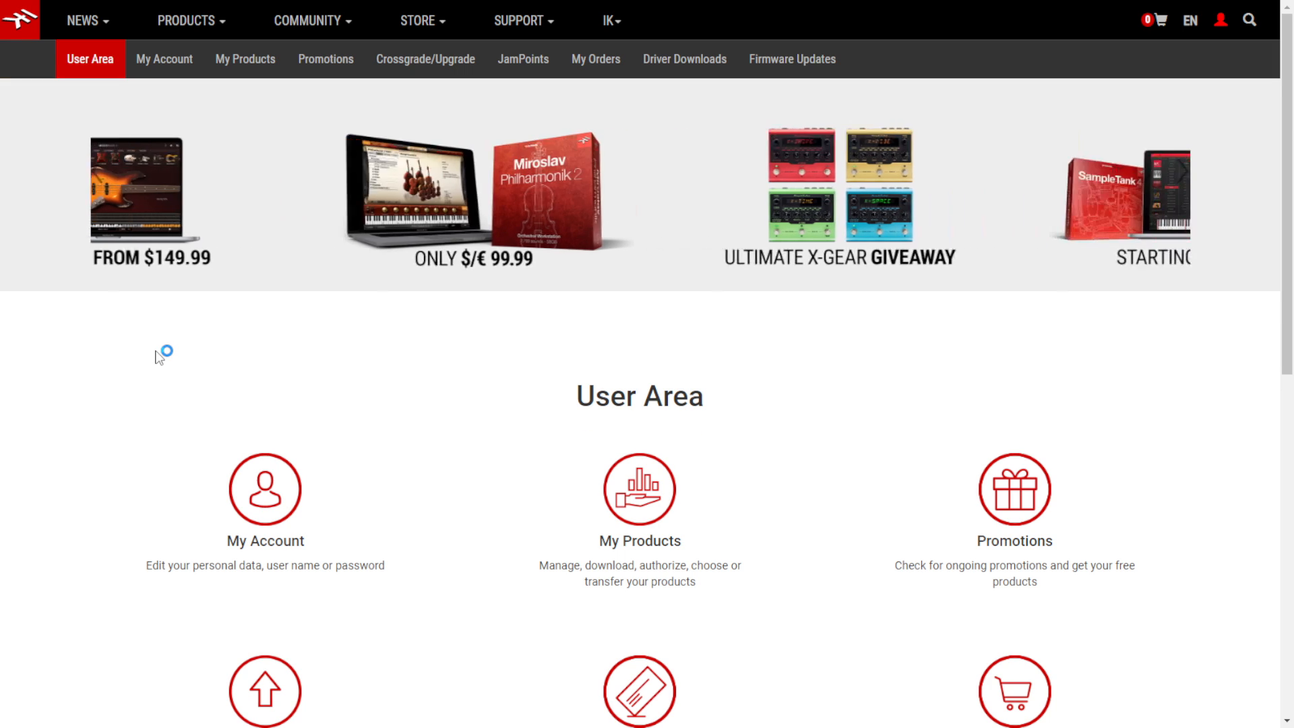
# Step: Open the Comprexxor Giveaway page and start its studio monitor survey
pyautogui.scroll(-5, 1013, 483)
pyautogui.click(1070, 510)
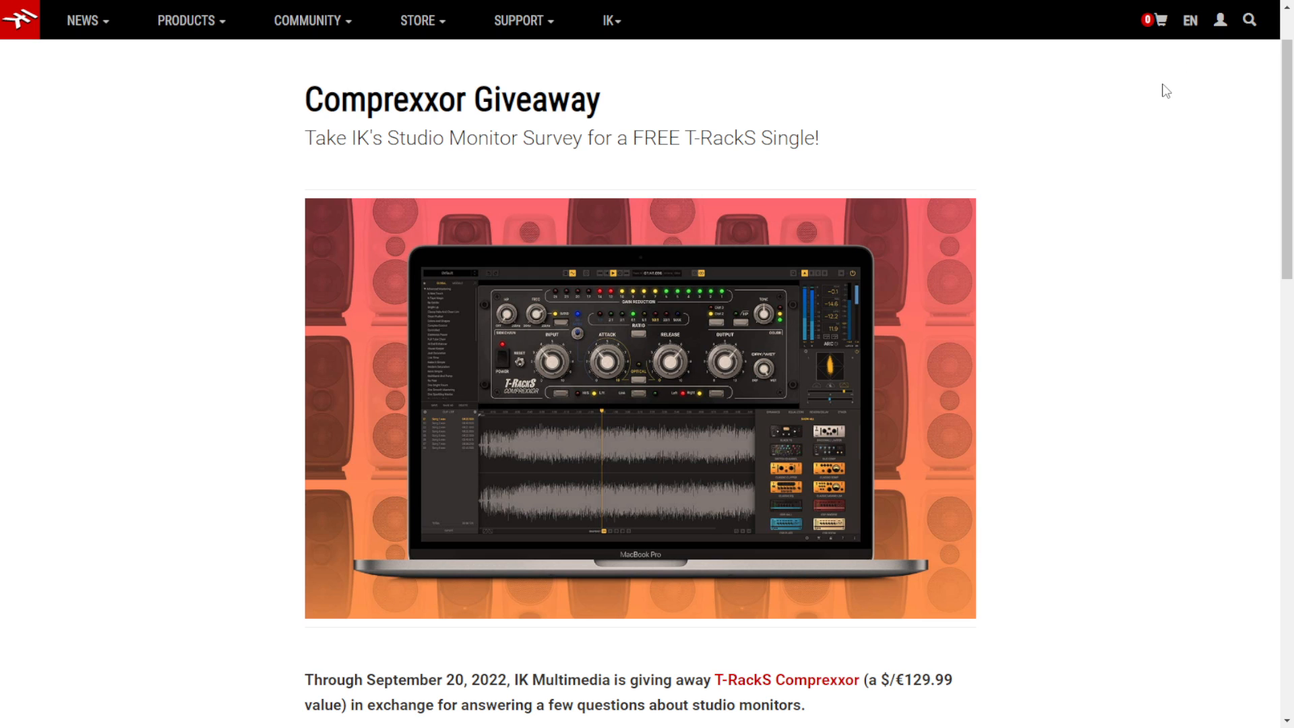
pyautogui.click(1189, 31)
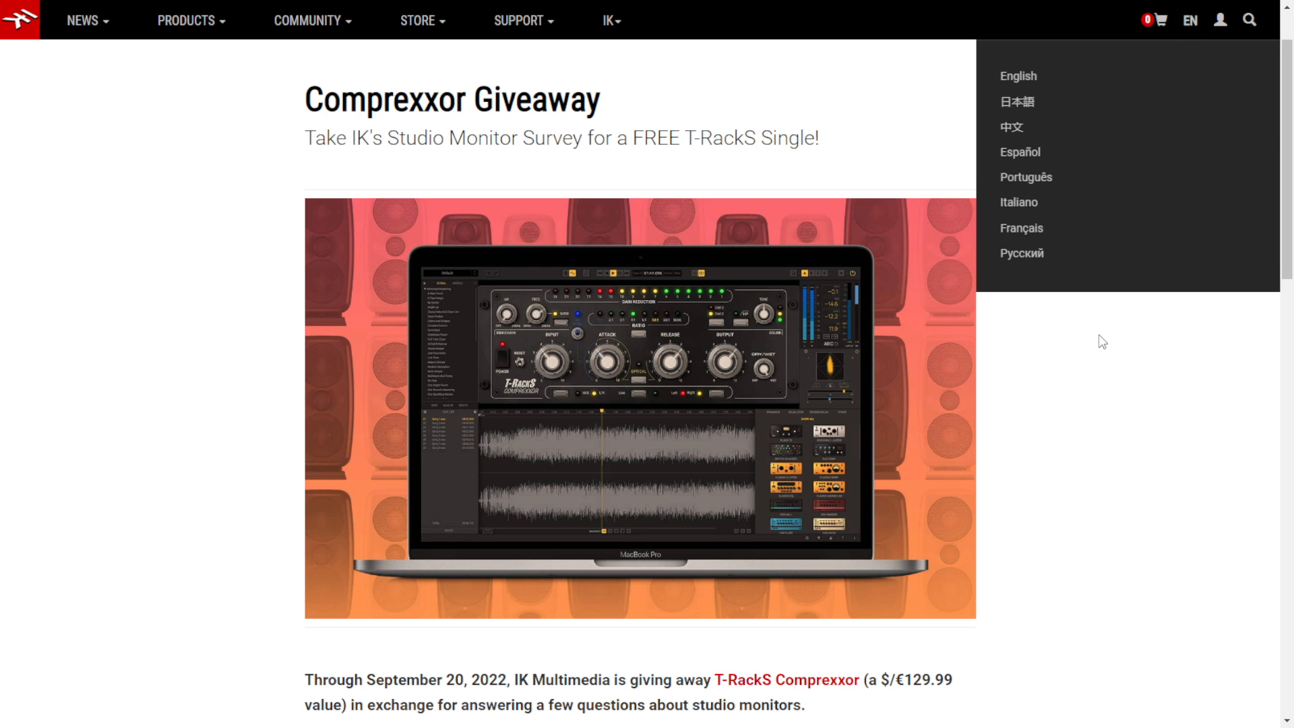
pyautogui.scroll(-6, 169, 378)
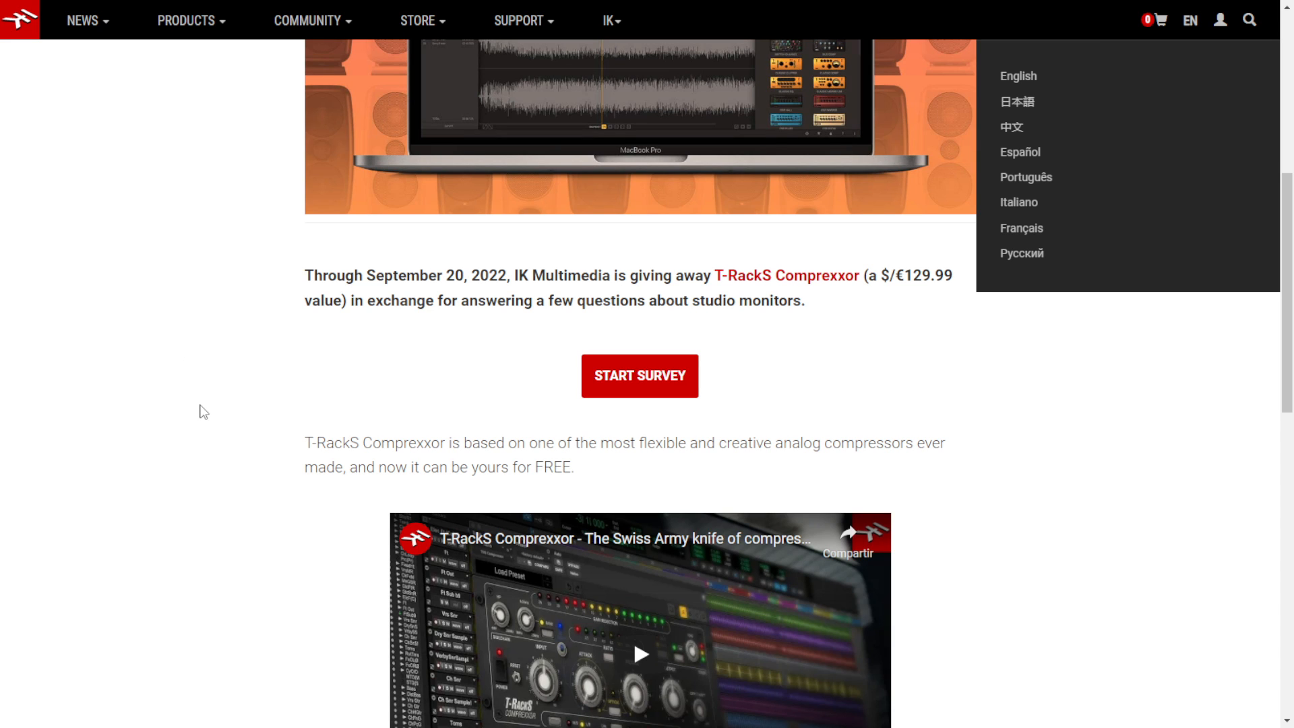
pyautogui.scroll(3, 207, 409)
pyautogui.scroll(-3, 207, 408)
pyautogui.scroll(-1, 211, 415)
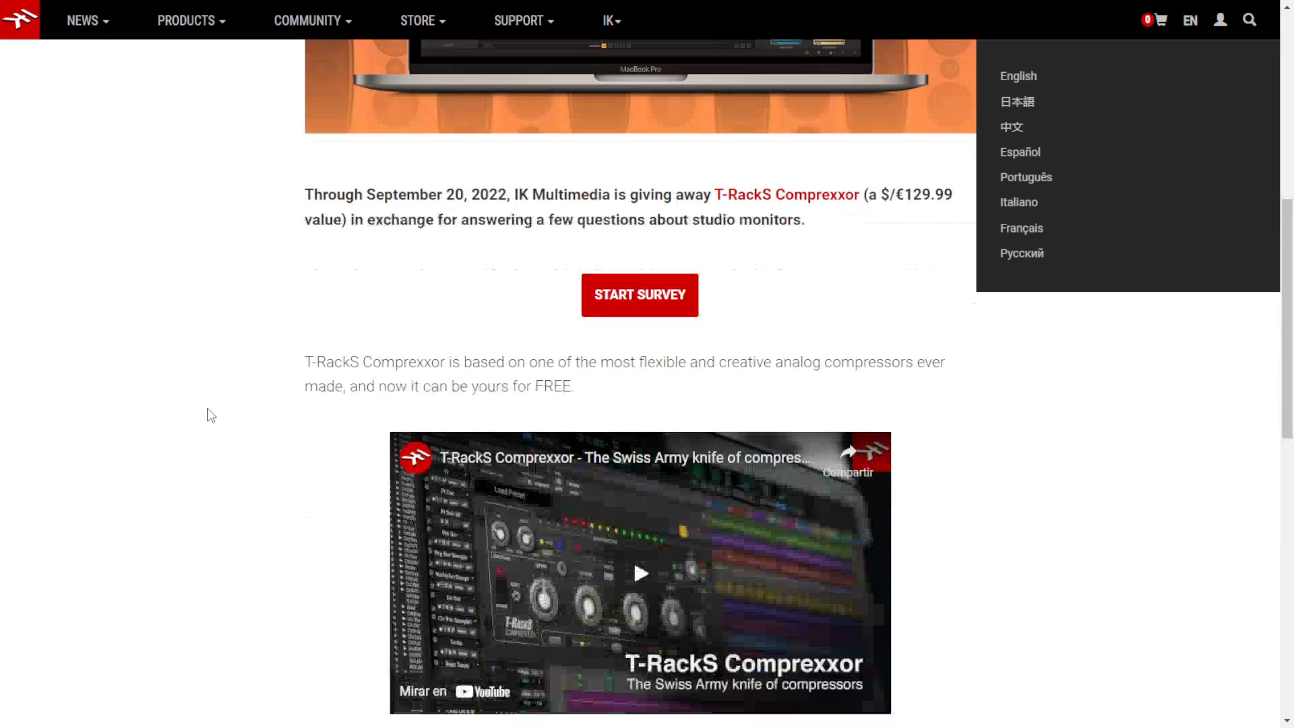
pyautogui.click(609, 312)
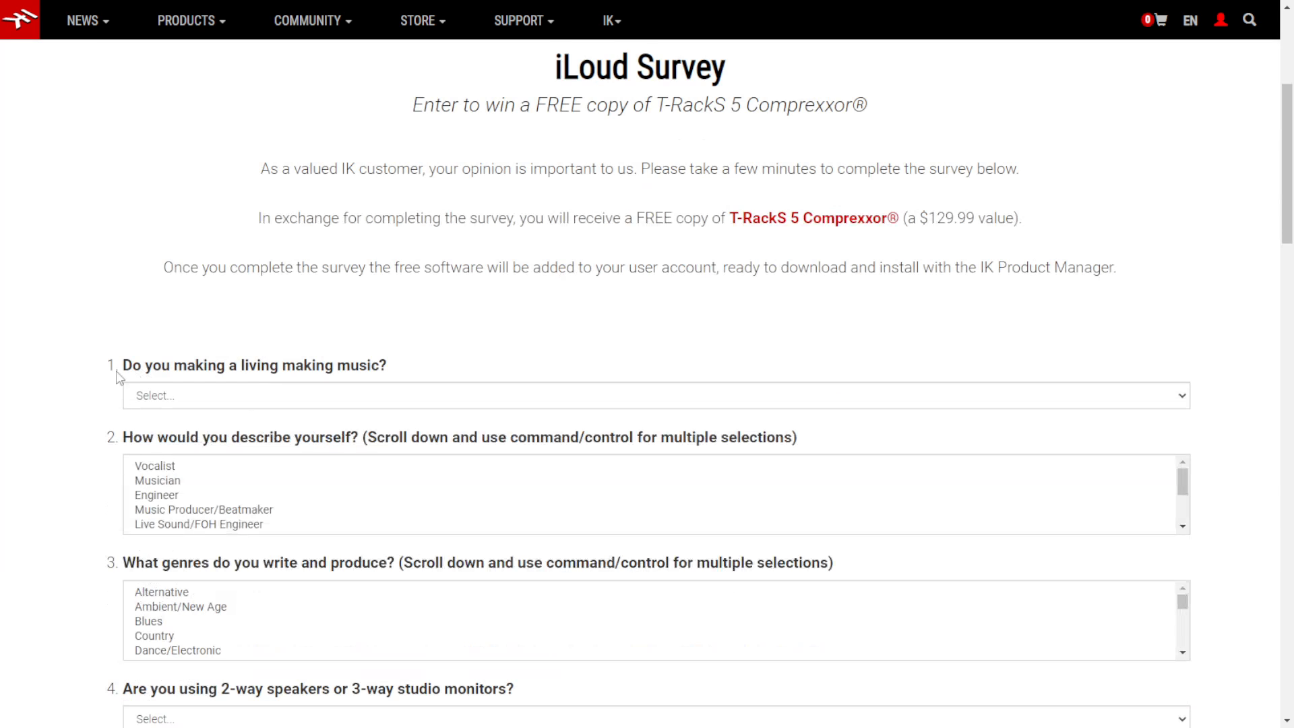
# Step: Complete the iLoud Survey, beginning with the question about making a living from music, to claim the free T-RackS 5 Comprexxor
pyautogui.scroll(-2, 52, 377)
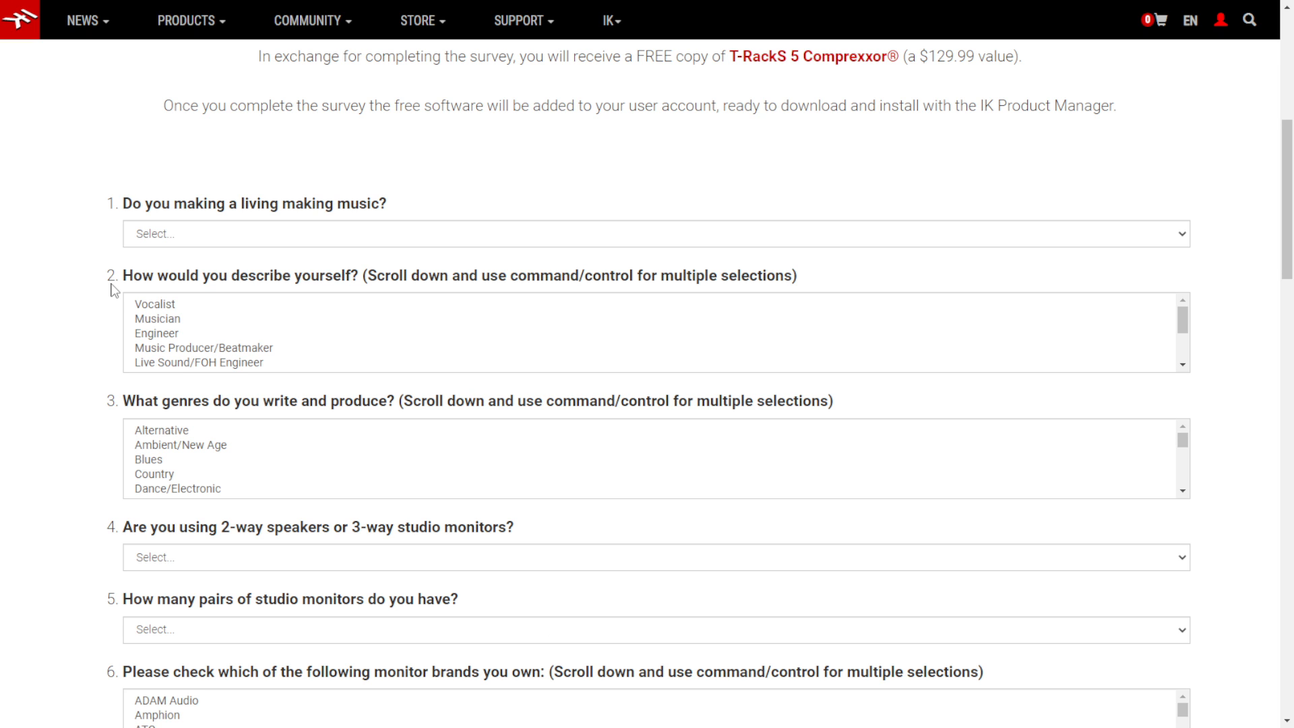
pyautogui.click(188, 244)
pyautogui.click(172, 266)
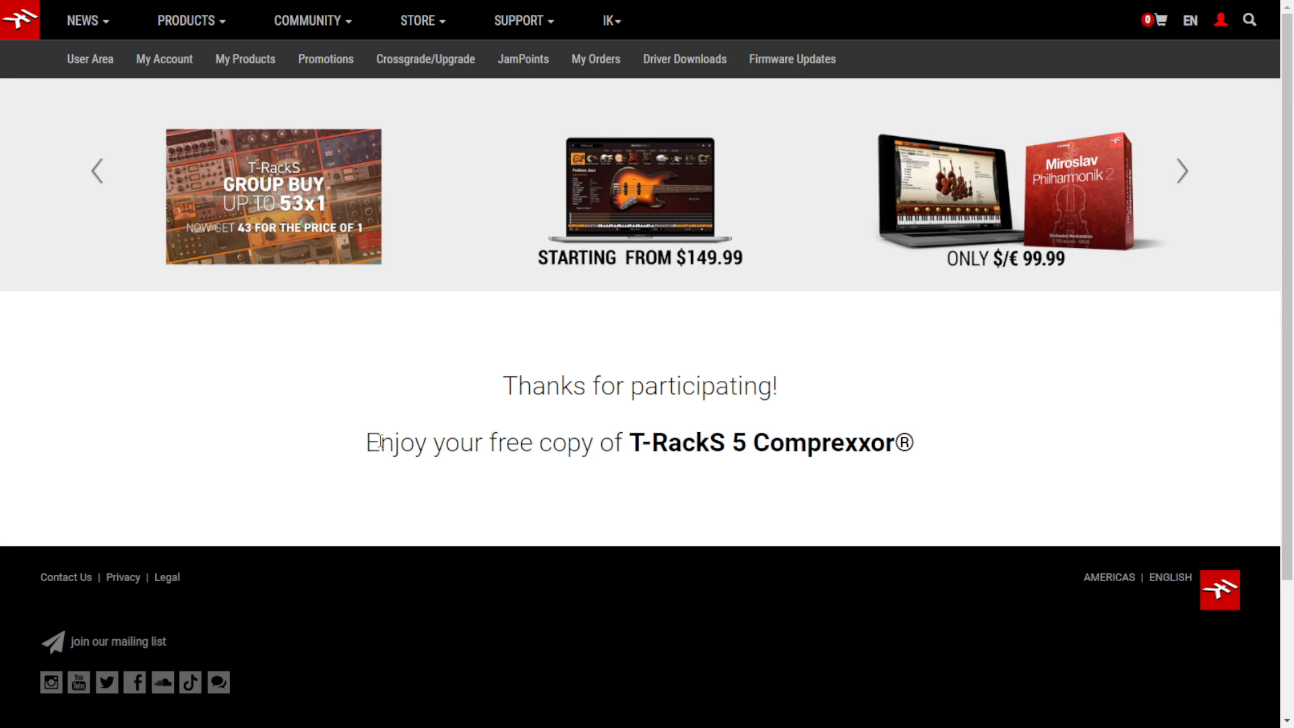
pyautogui.moveTo(370, 441); pyautogui.dragTo(888, 443)
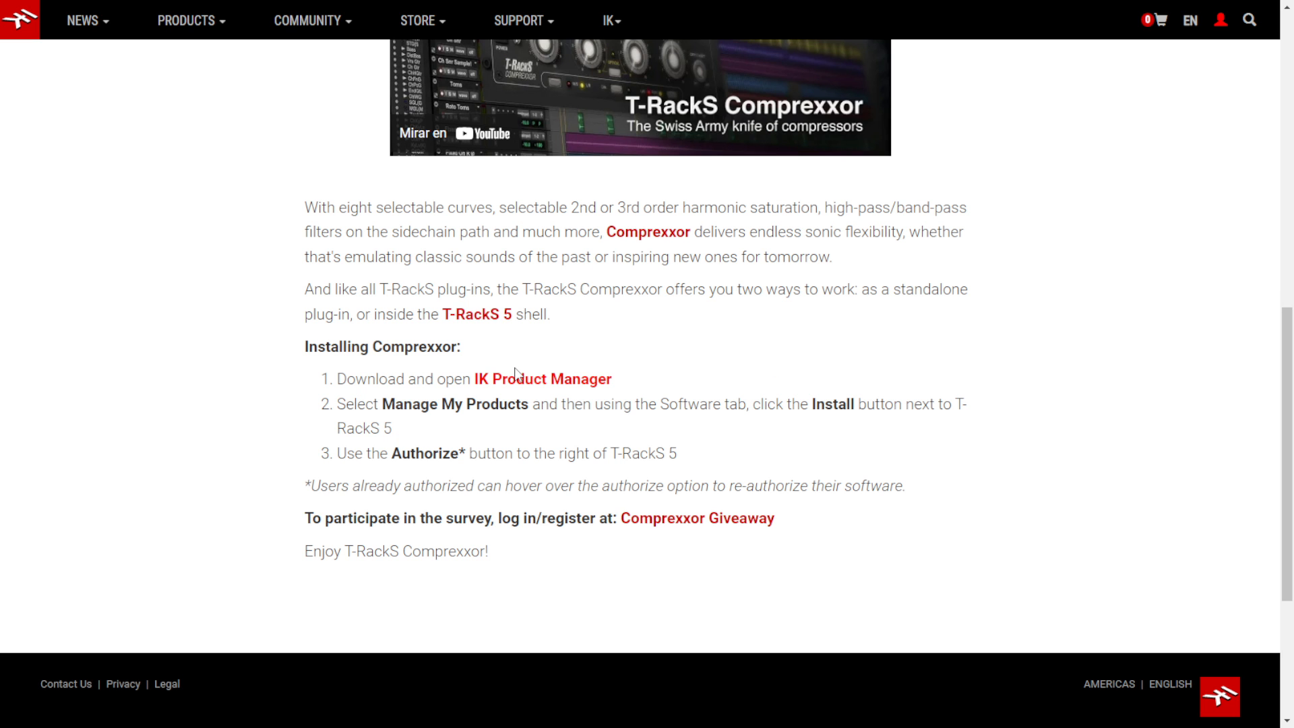
# Step: Open the IK Product Manager page from the installation instructions and download version 1.0.4 for Windows
pyautogui.click(515, 369)
pyautogui.scroll(-3, 1021, 410)
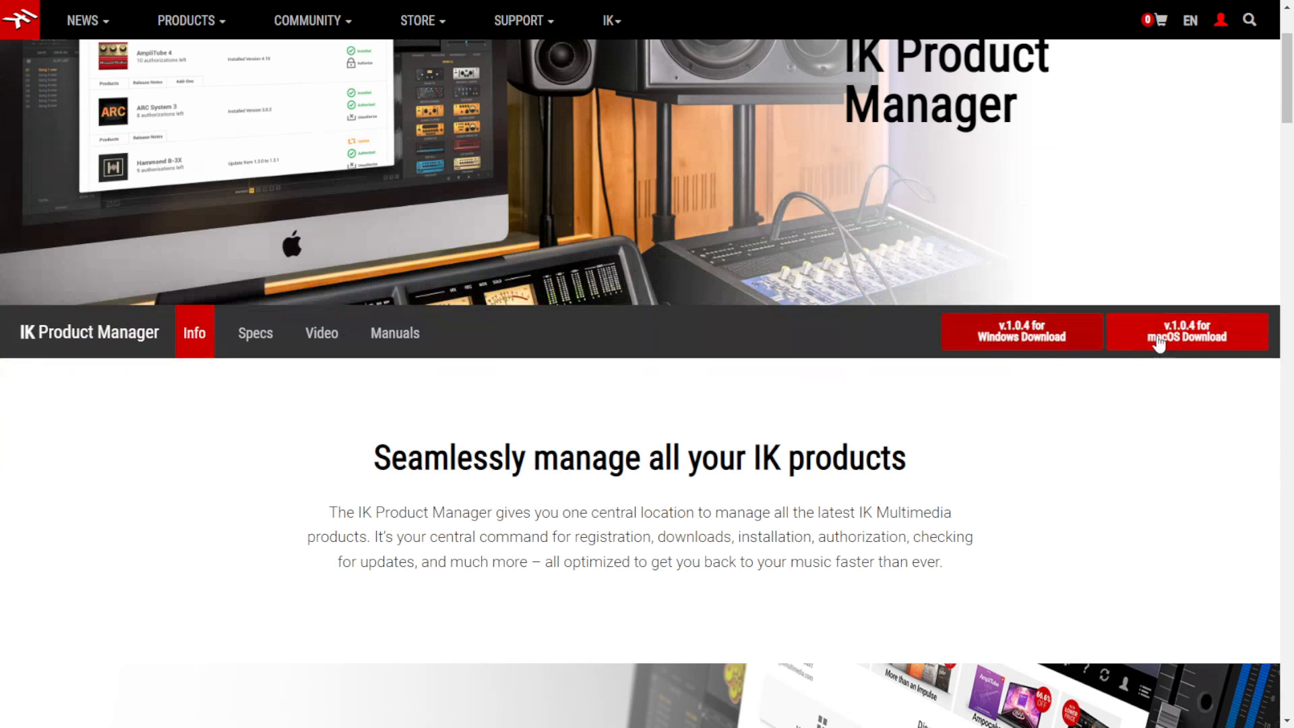
pyautogui.click(1048, 346)
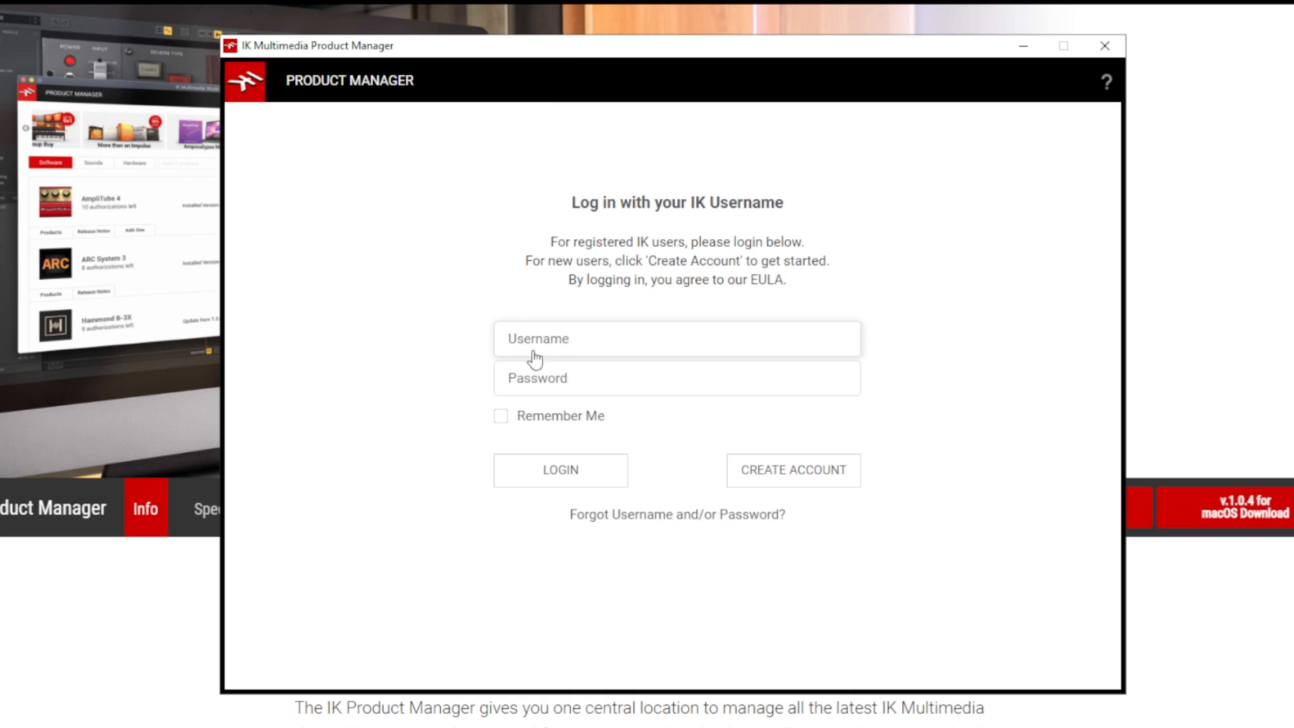
# Step: Switch to IK Product Manager, log in with the account username, and install T-Racks 5
pyautogui.click(582, 351)
pyautogui.write('amn')
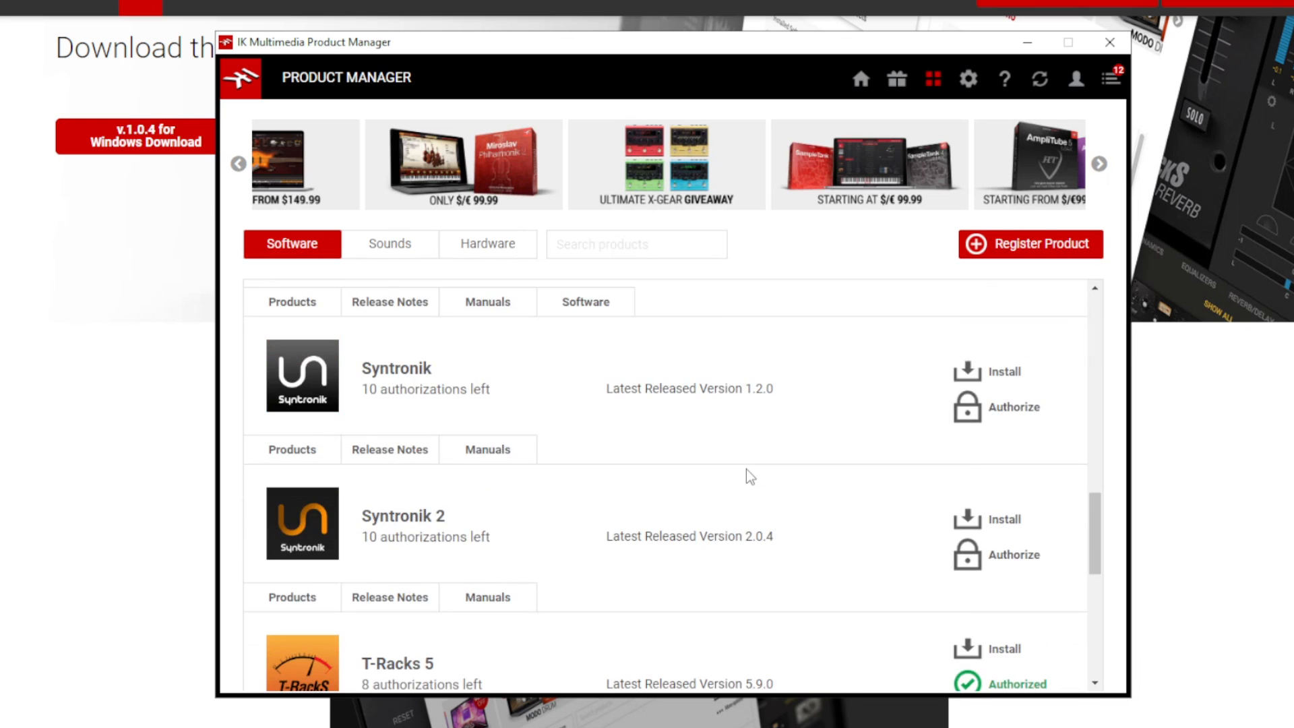
pyautogui.scroll(-5, 746, 469)
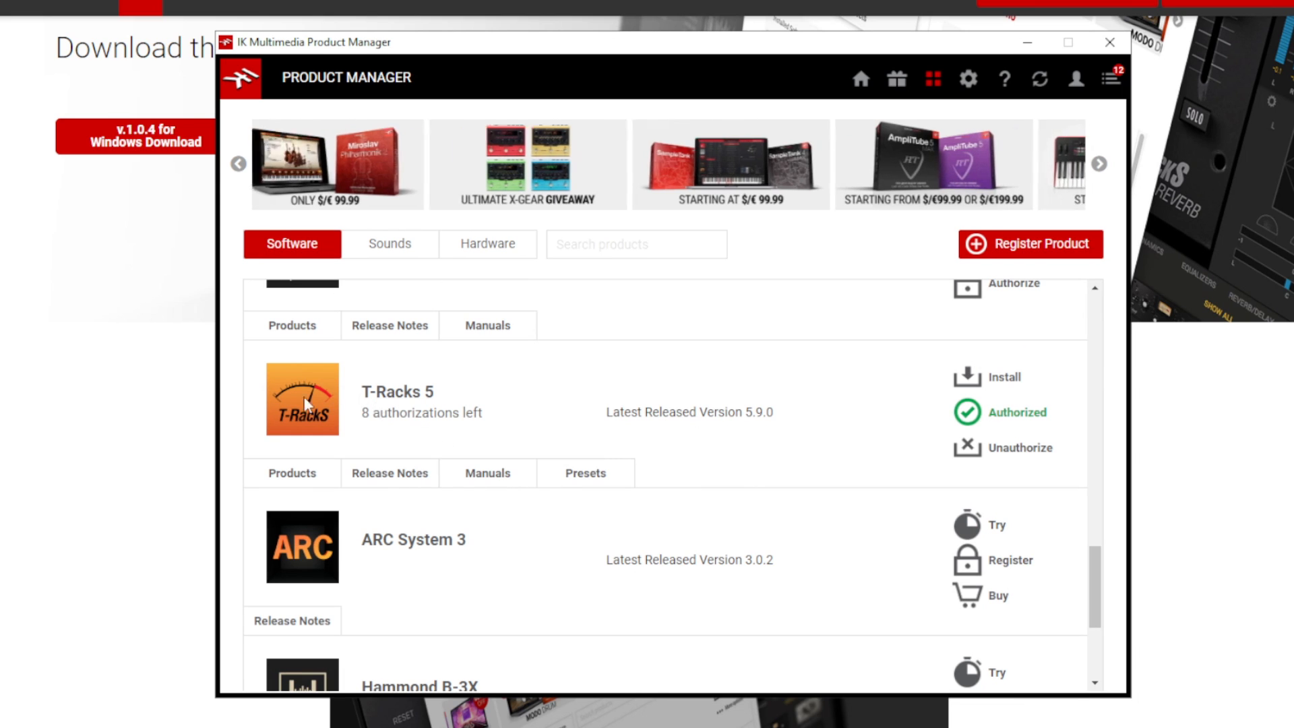
pyautogui.click(1005, 379)
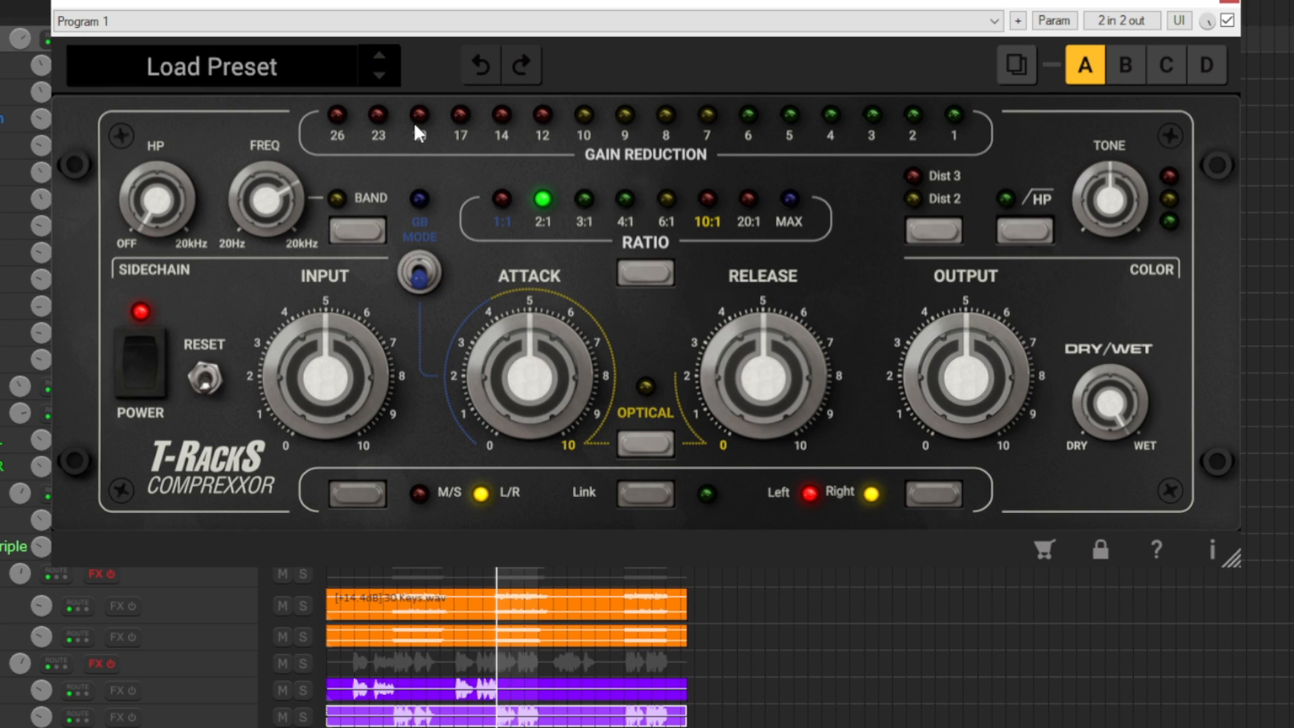
# Step: Look through the Comprexxor plug-in's factory presets and close the list without loading one
pyautogui.click(245, 62)
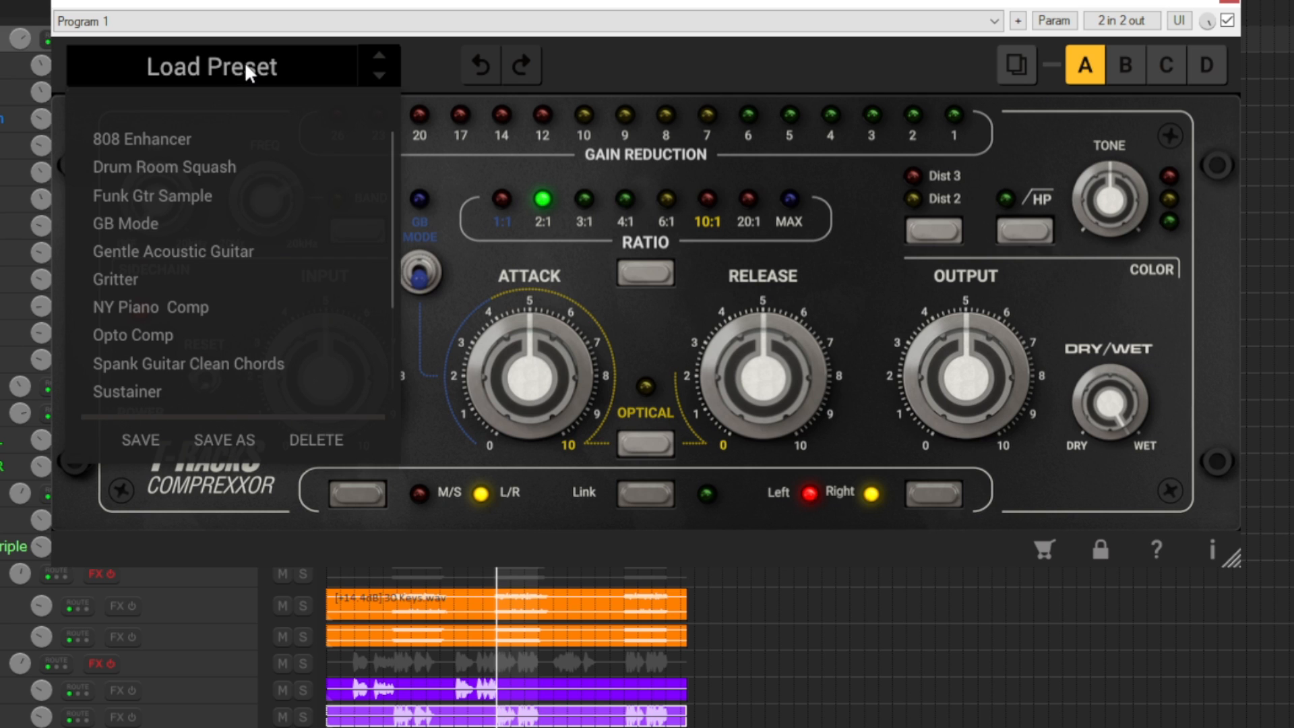
pyautogui.scroll(-2, 222, 323)
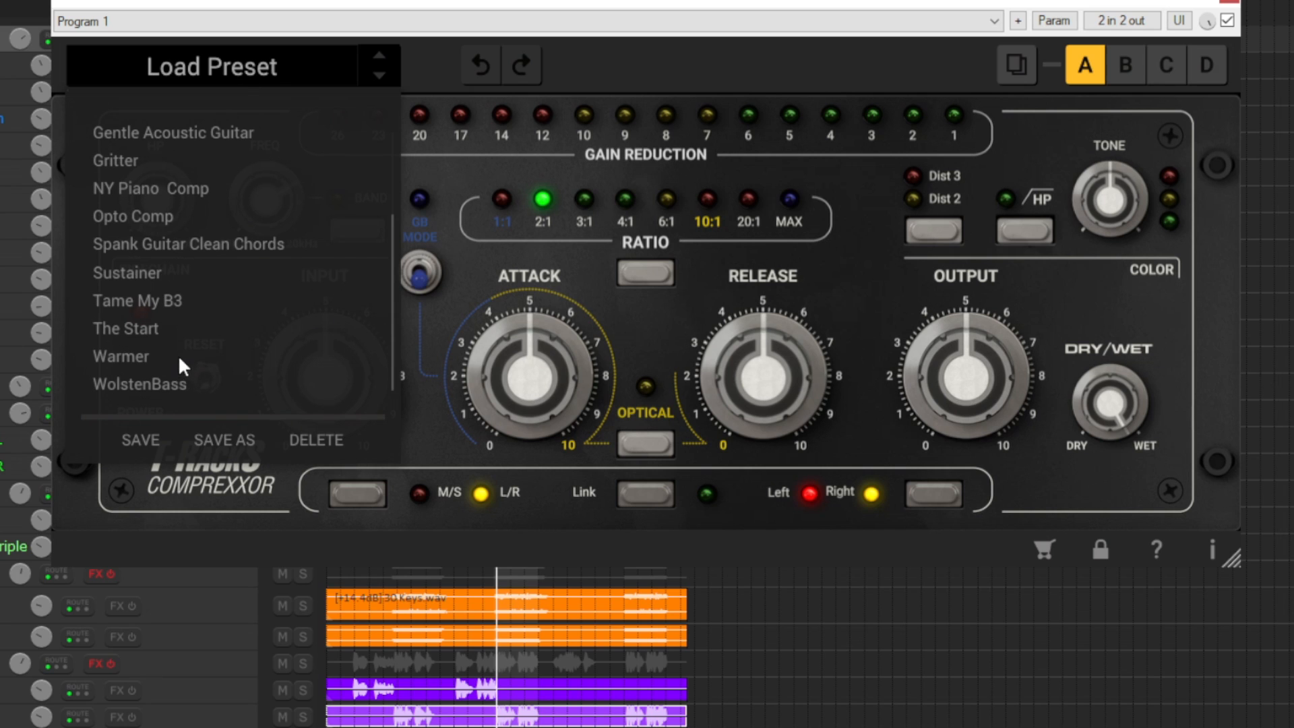
pyautogui.scroll(2, 169, 123)
pyautogui.click(480, 78)
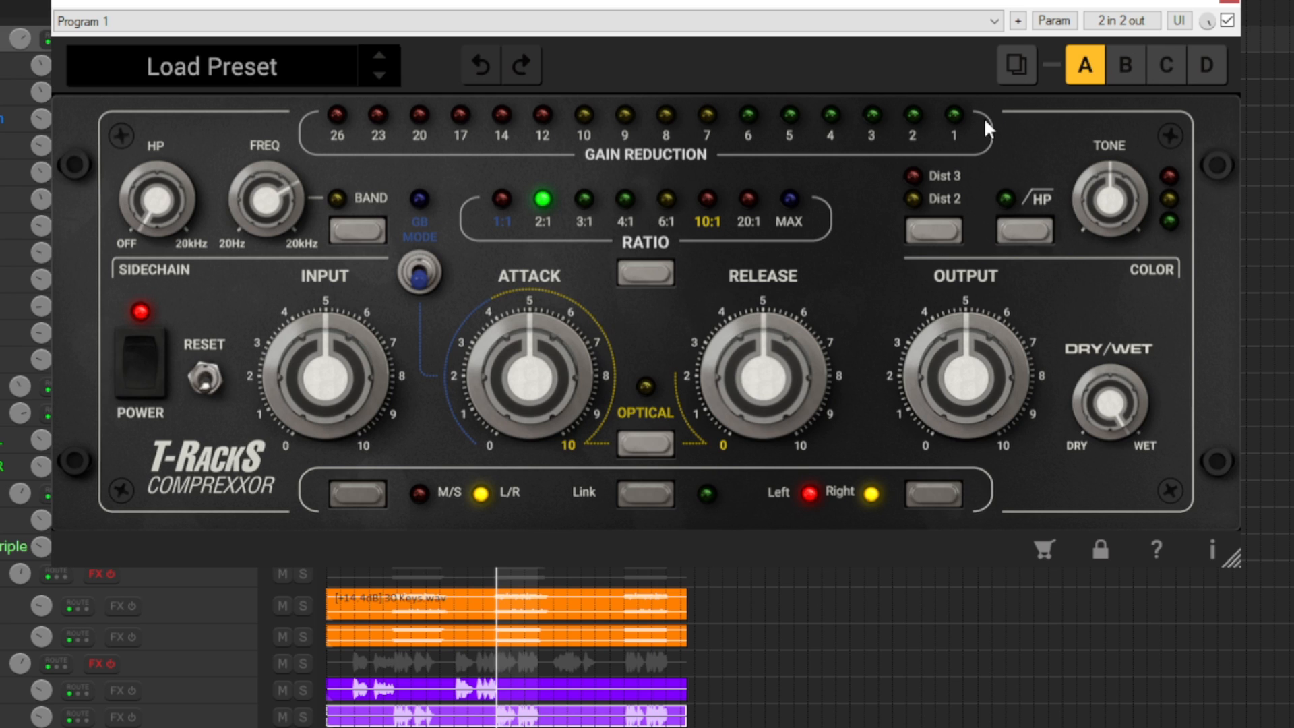
# Step: Play the song and audition the sidechain HP filter at about 912.6 Hz and 158.4 Hz before returning it to OFF
pyautogui.press('space')
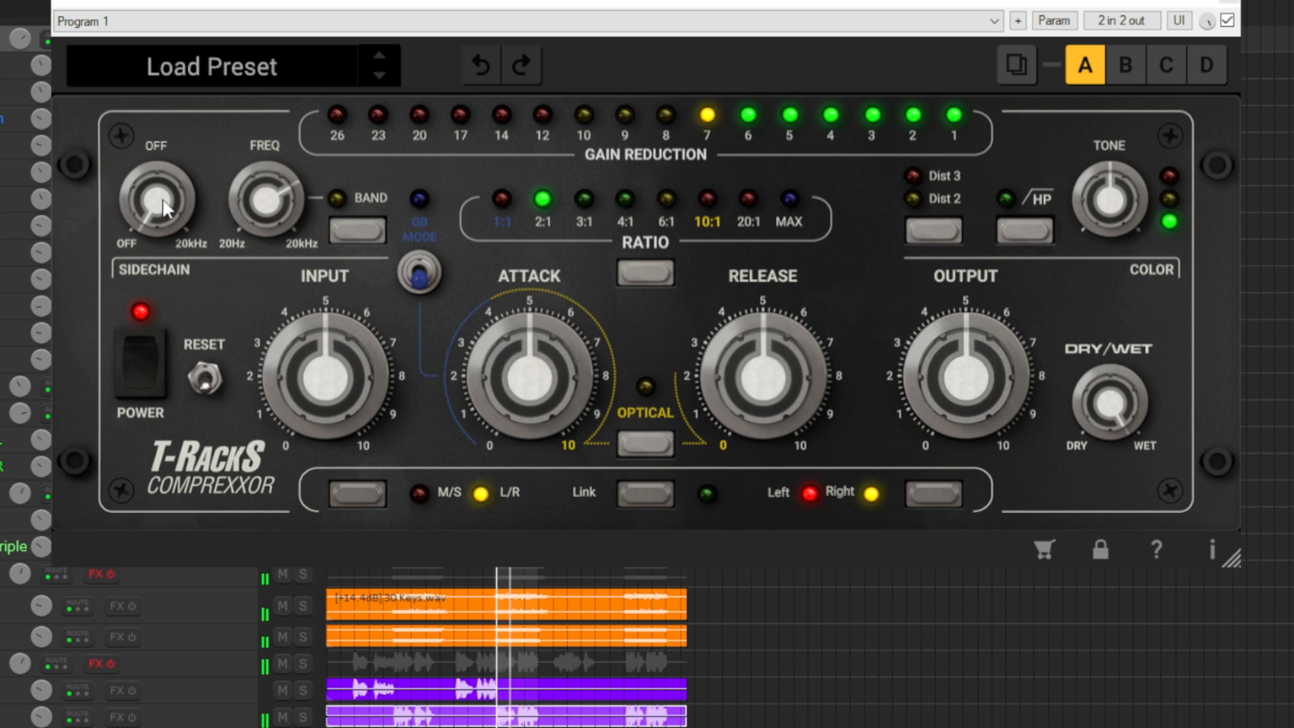
pyautogui.moveTo(160, 211); pyautogui.dragTo(155, 60)
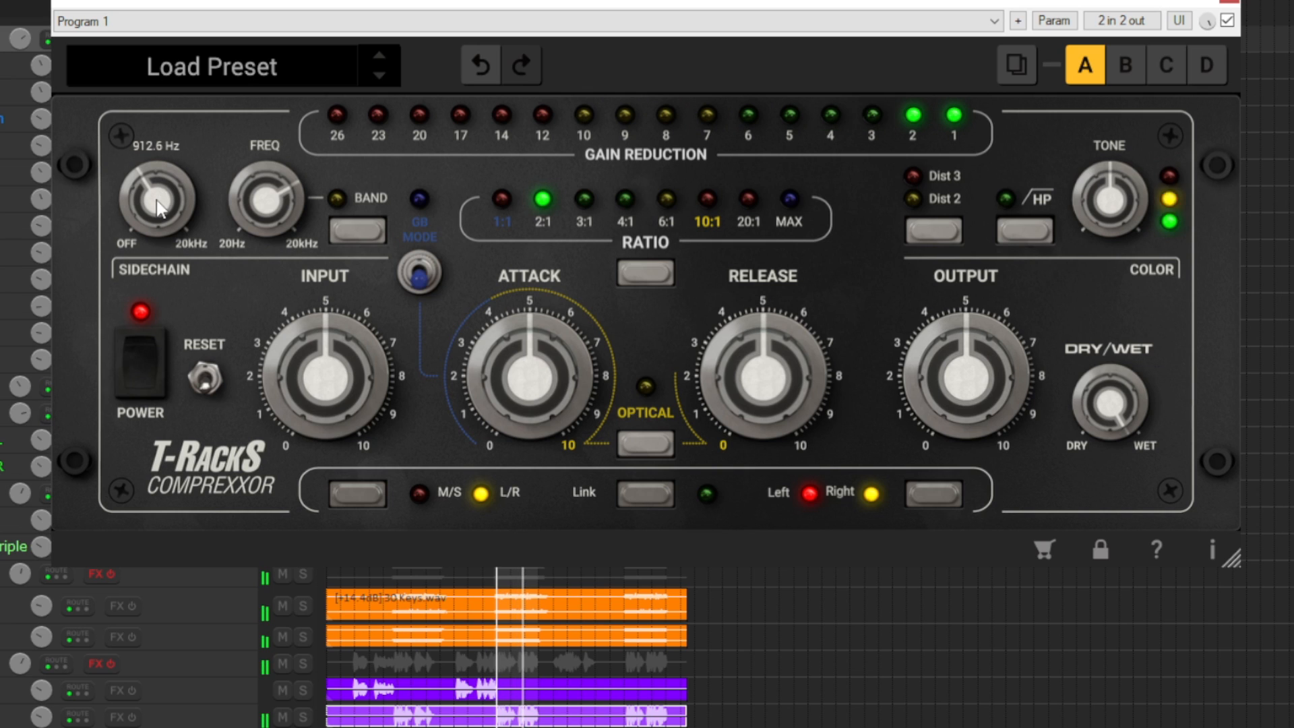
pyautogui.moveTo(160, 208)
pyautogui.mouseDown()
pyautogui.moveTo(155, 253)
pyautogui.moveTo(151, 206)
pyautogui.mouseUp()
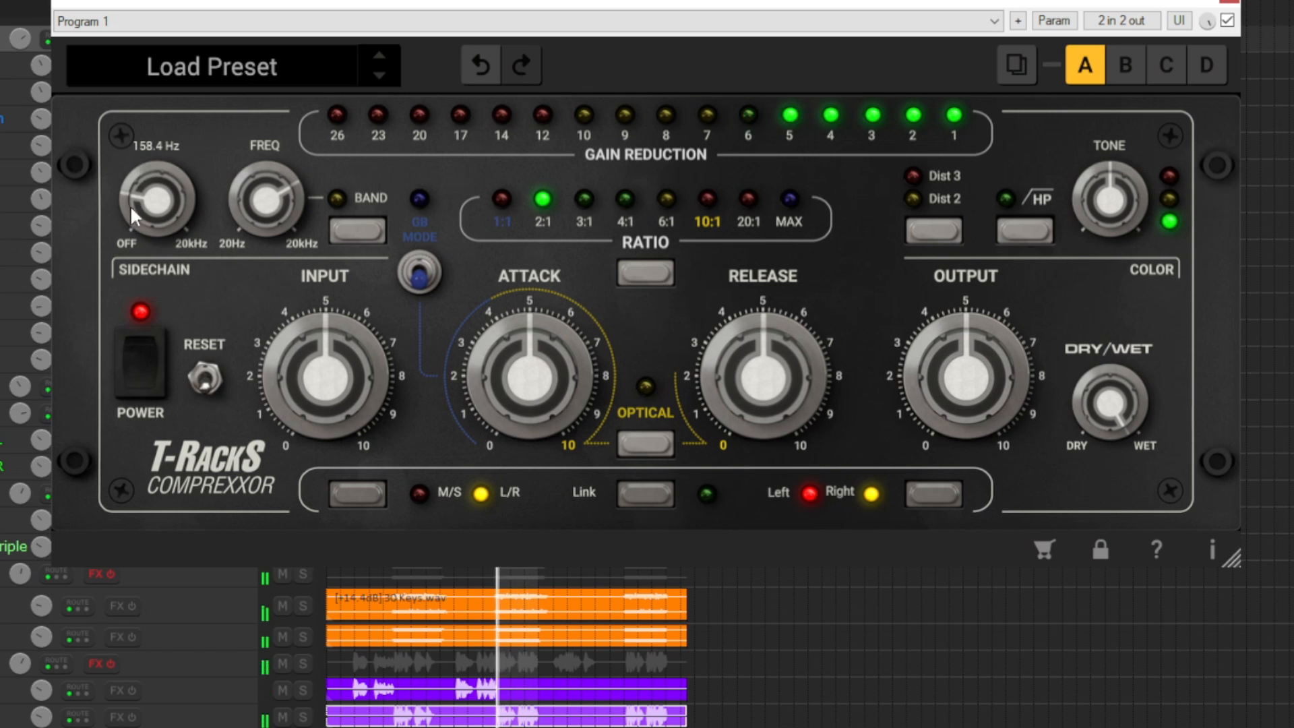
pyautogui.doubleClick(162, 210)
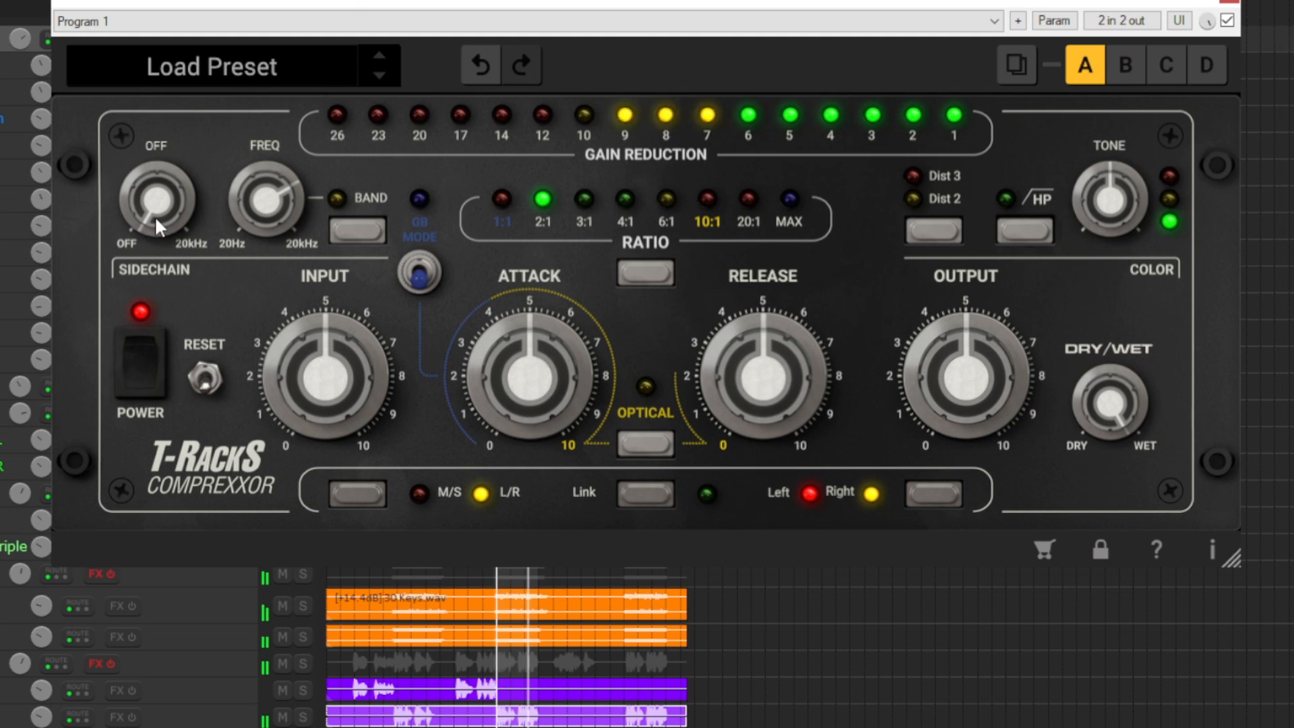
pyautogui.moveTo(155, 210); pyautogui.dragTo(154, 297)
pyautogui.moveTo(272, 217)
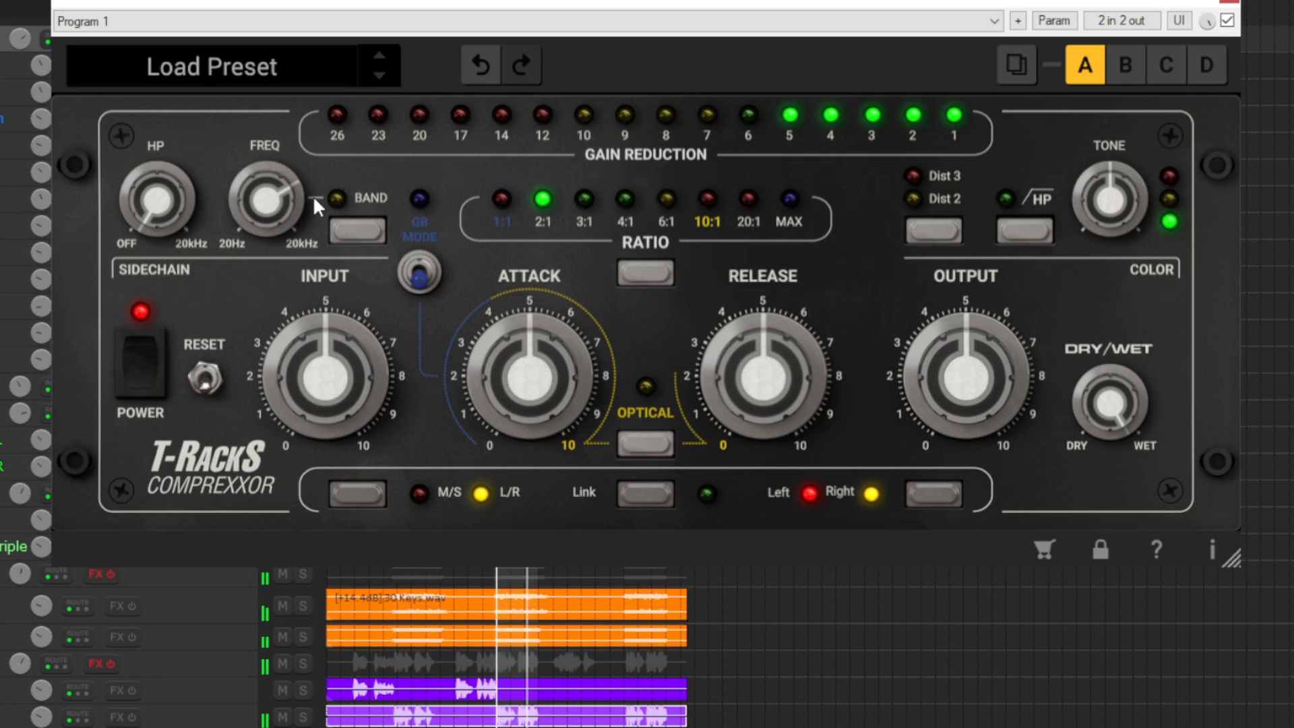
# Step: Audition the sidechain BAND mode by switching it on and back off
pyautogui.click(355, 228)
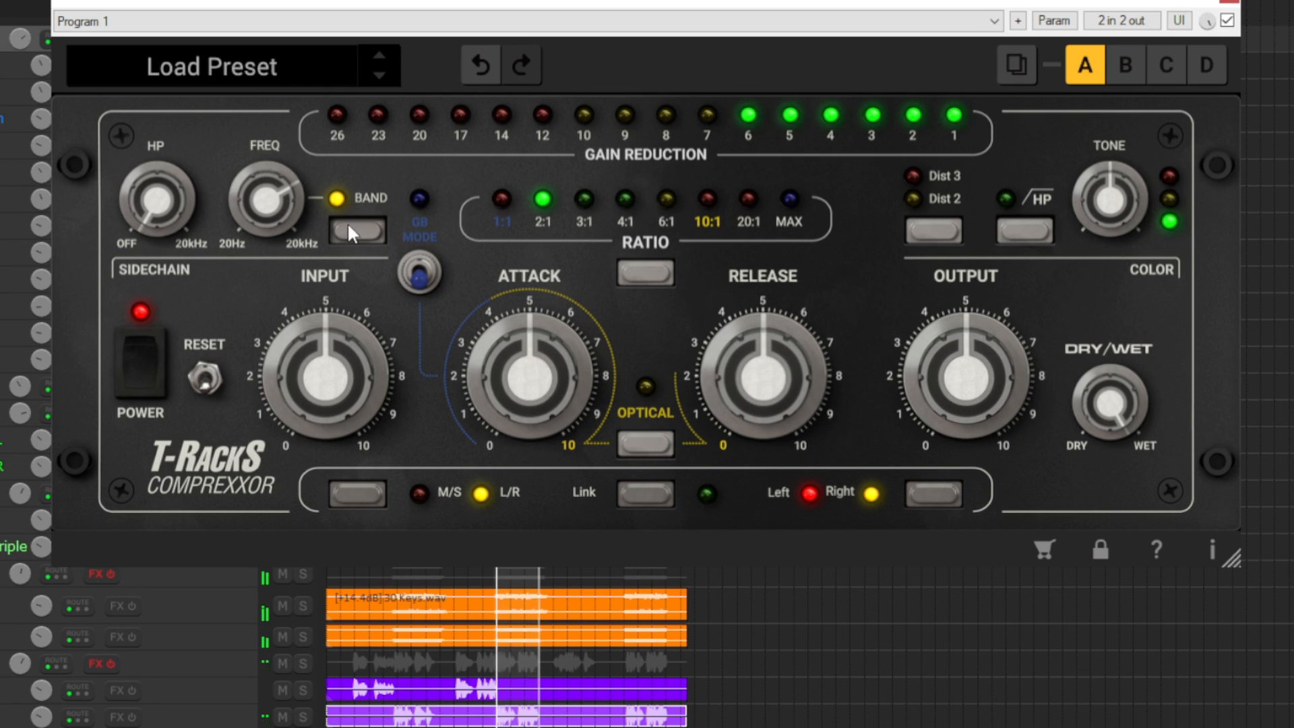
pyautogui.click(350, 229)
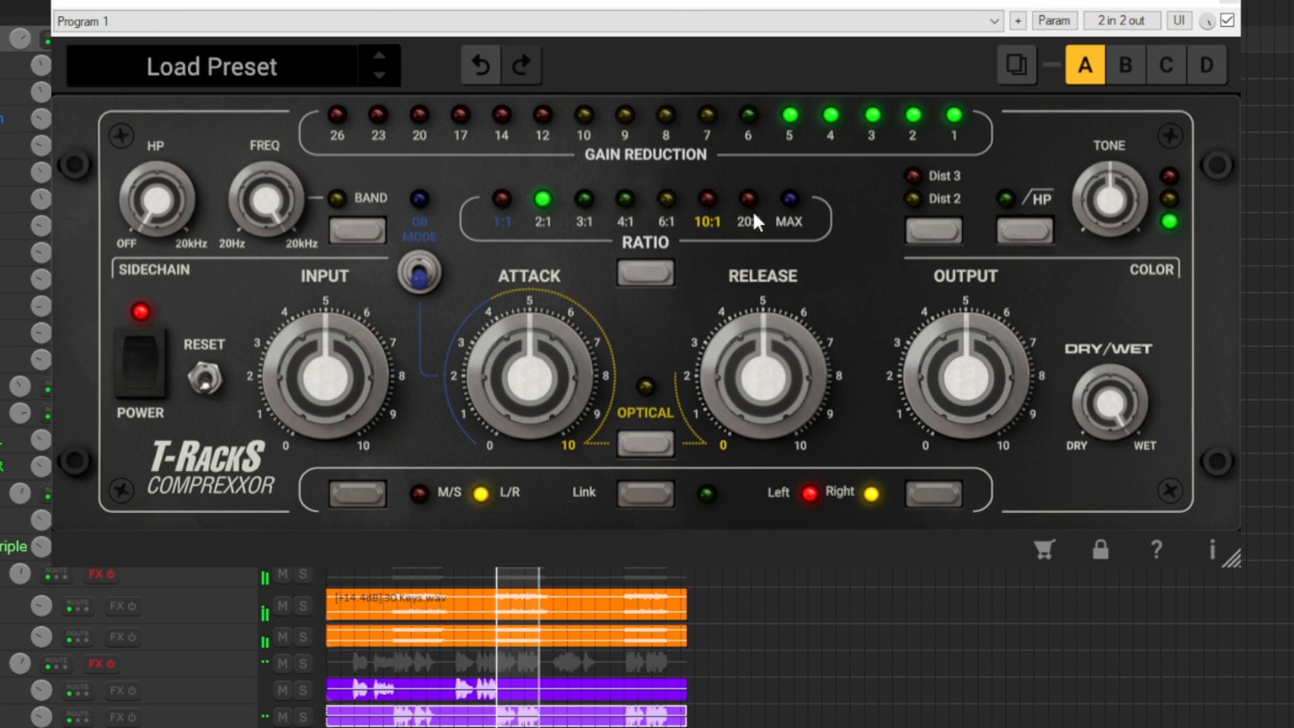
# Step: Step the compression ratio up to MAX and wrap it around to 1:1
pyautogui.click(642, 271)
pyautogui.click(643, 271)
pyautogui.click(643, 271)
pyautogui.click(643, 271)
pyautogui.click(643, 271)
pyautogui.click(643, 271)
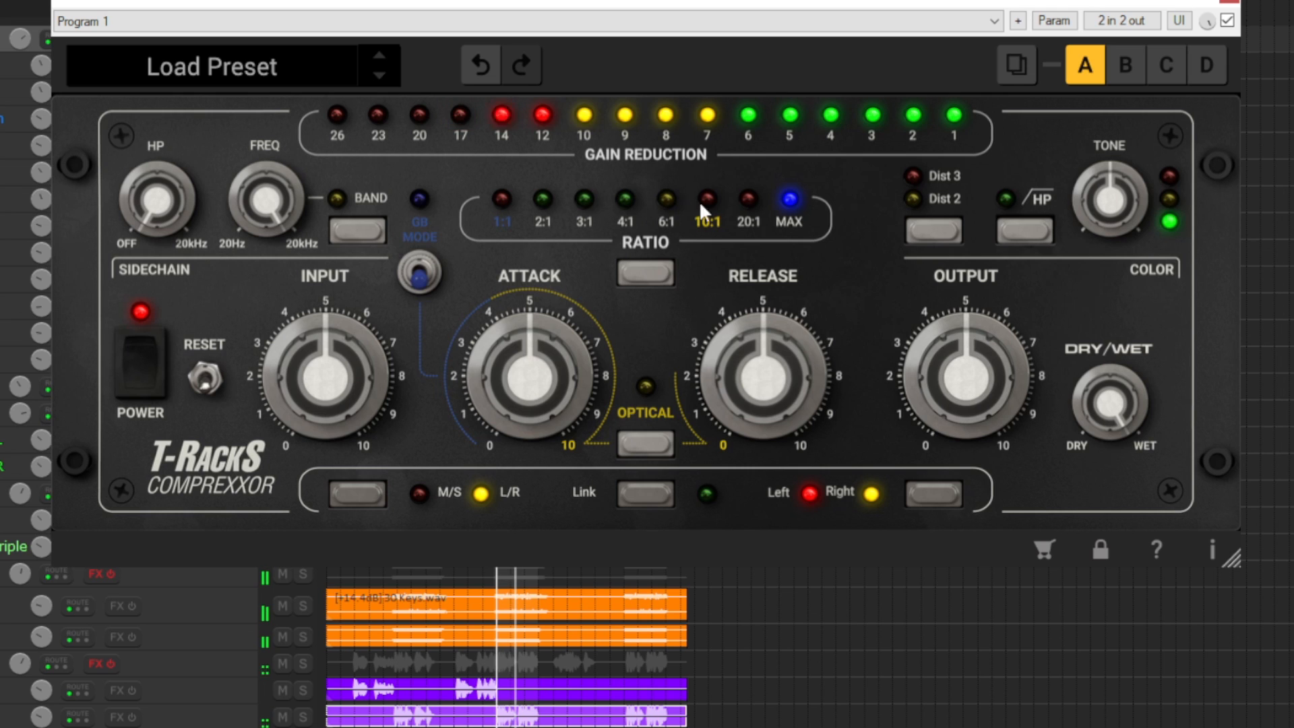
pyautogui.click(649, 270)
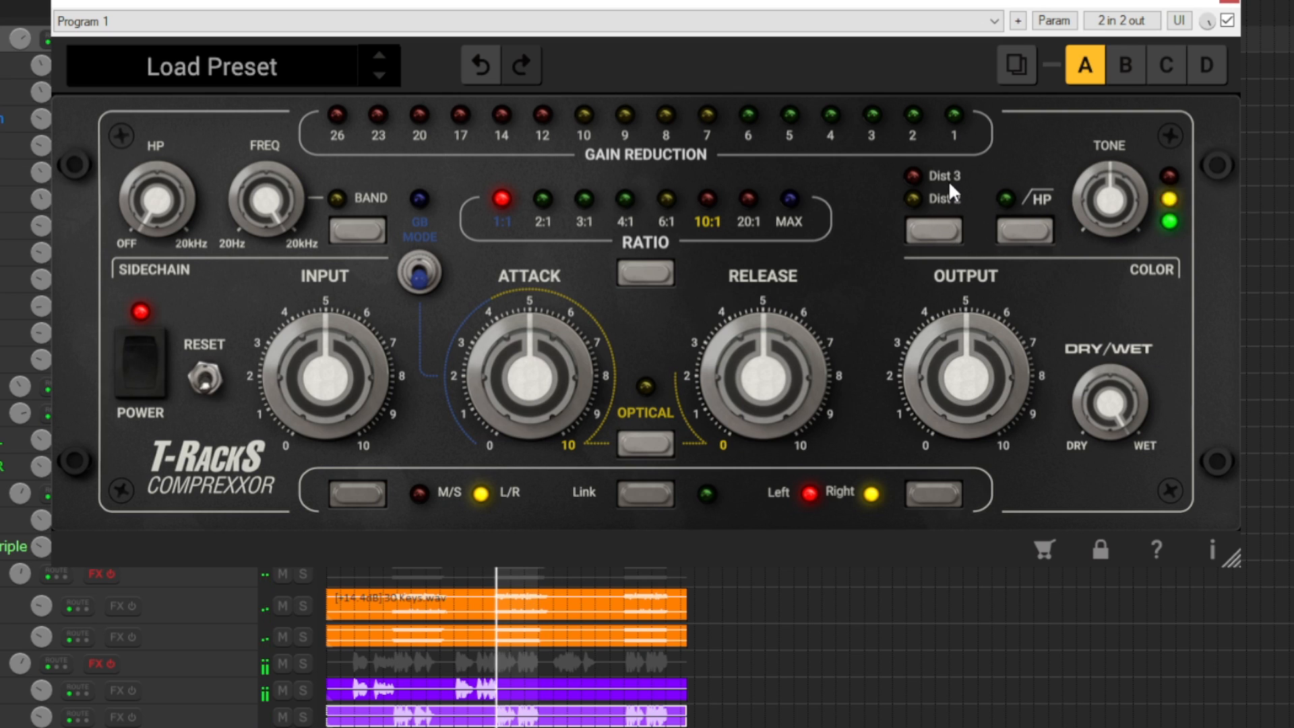
# Step: Audition the color section's Dist 2 and Dist 3 modes and its HP filter, switching each off again
pyautogui.click(936, 232)
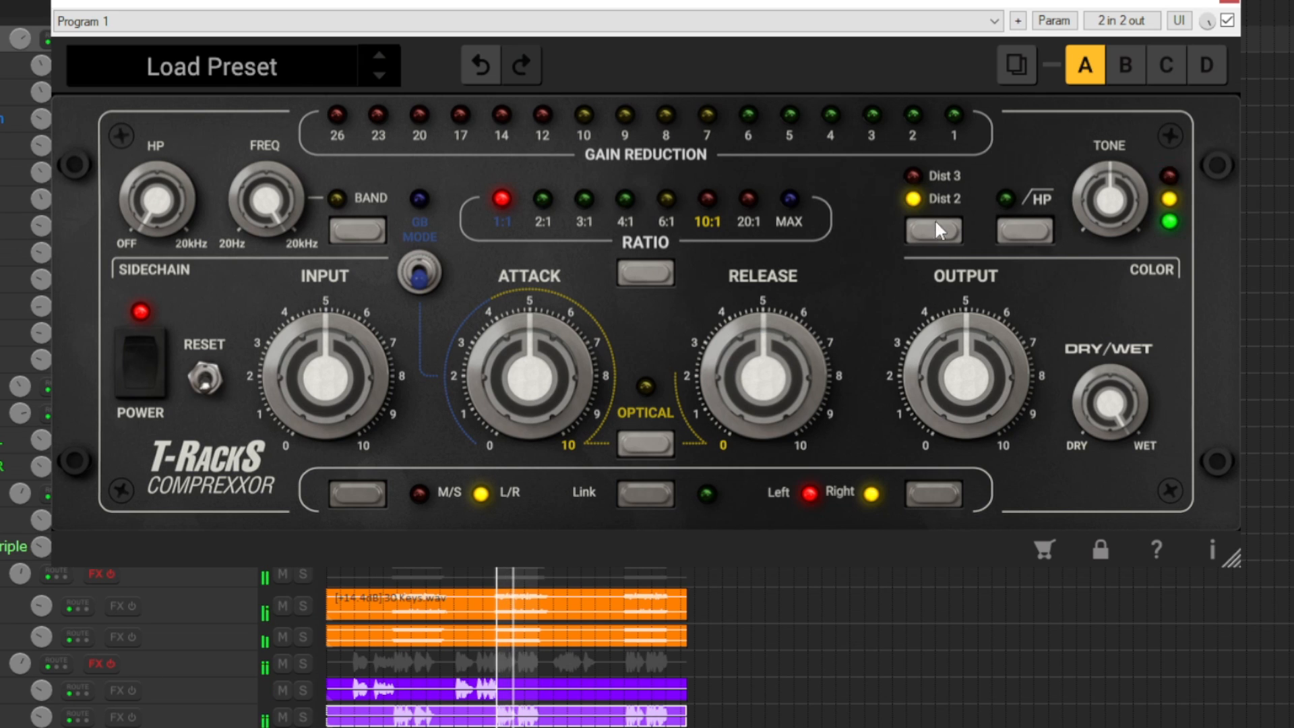
pyautogui.click(934, 229)
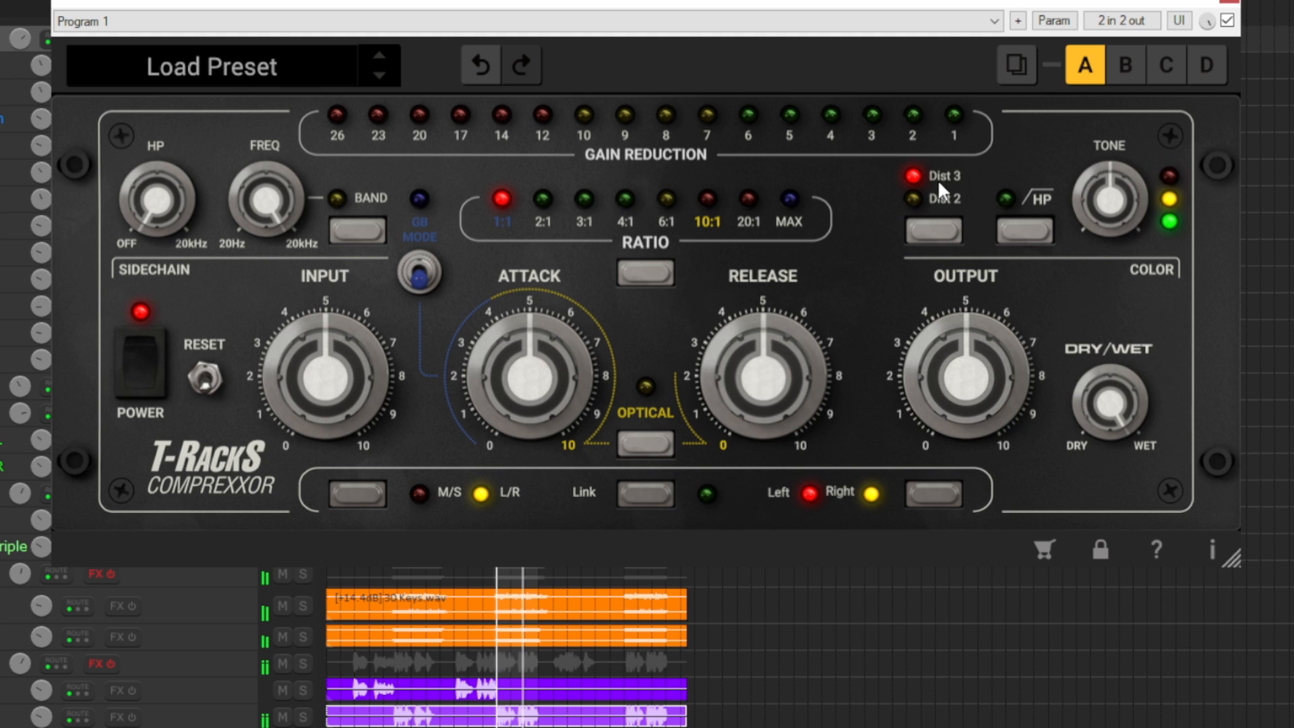
pyautogui.click(933, 229)
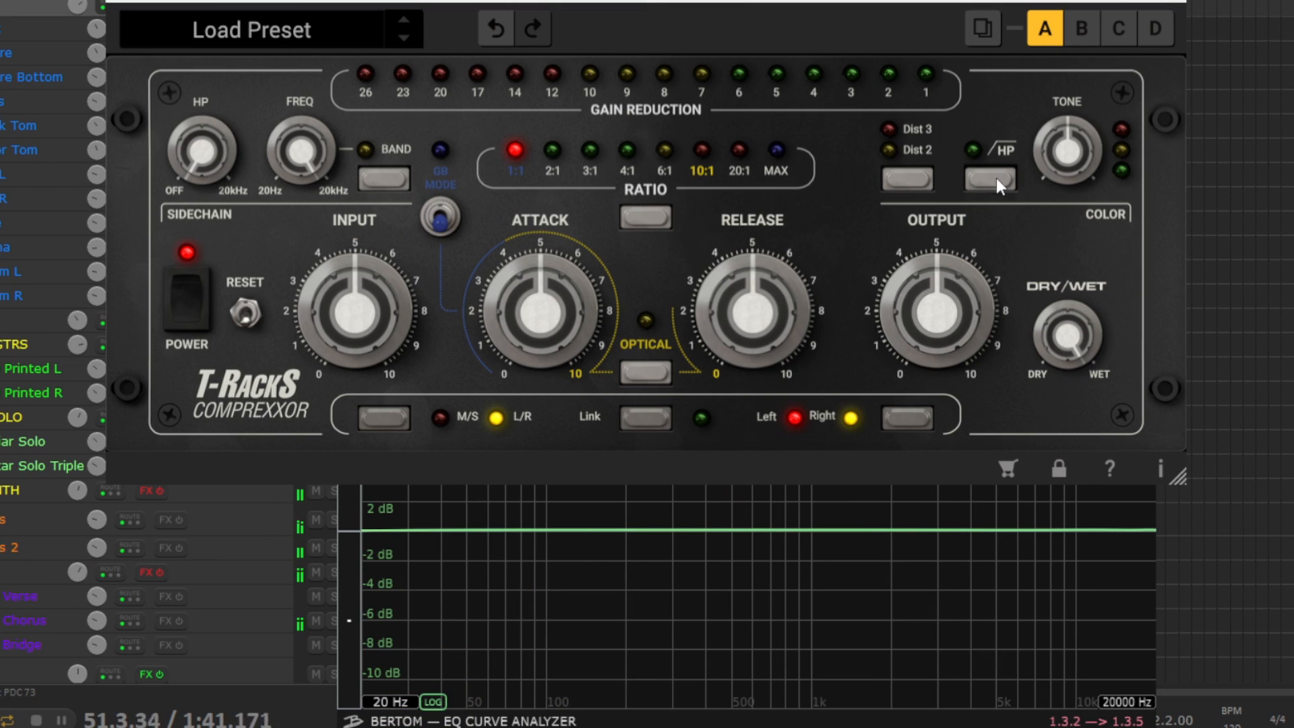
pyautogui.click(996, 178)
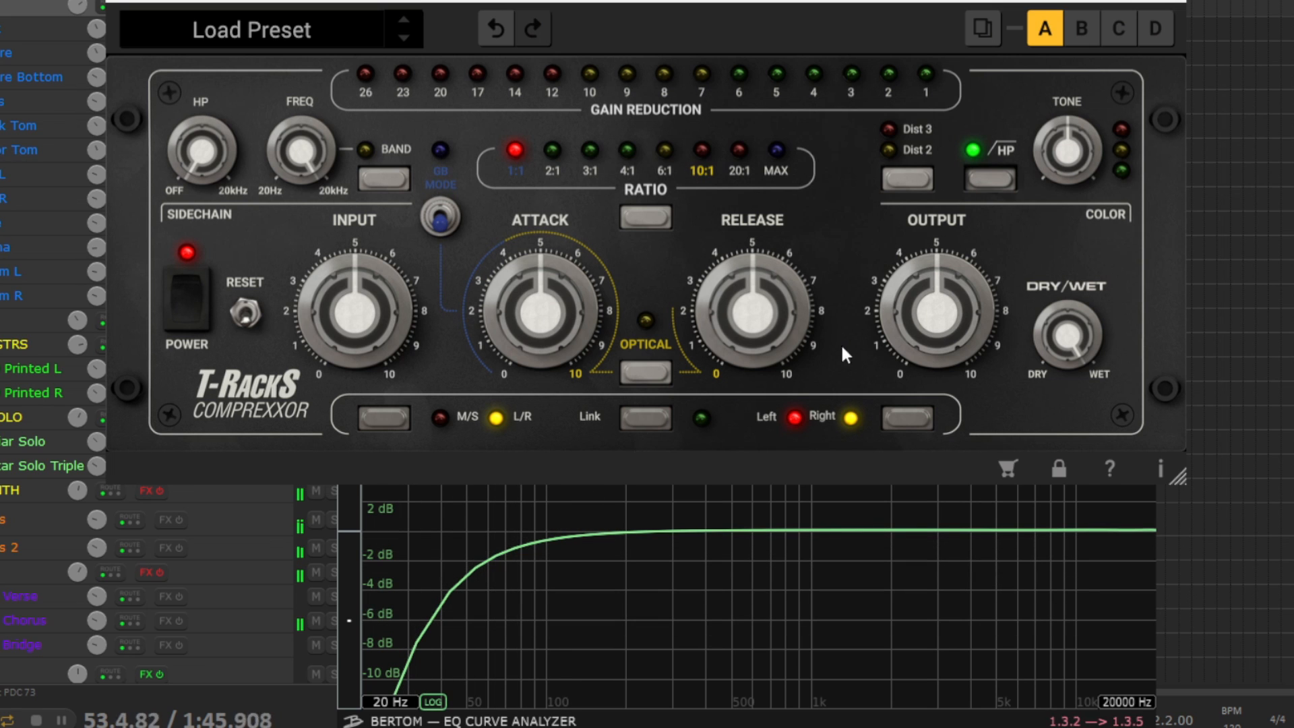
pyautogui.click(996, 176)
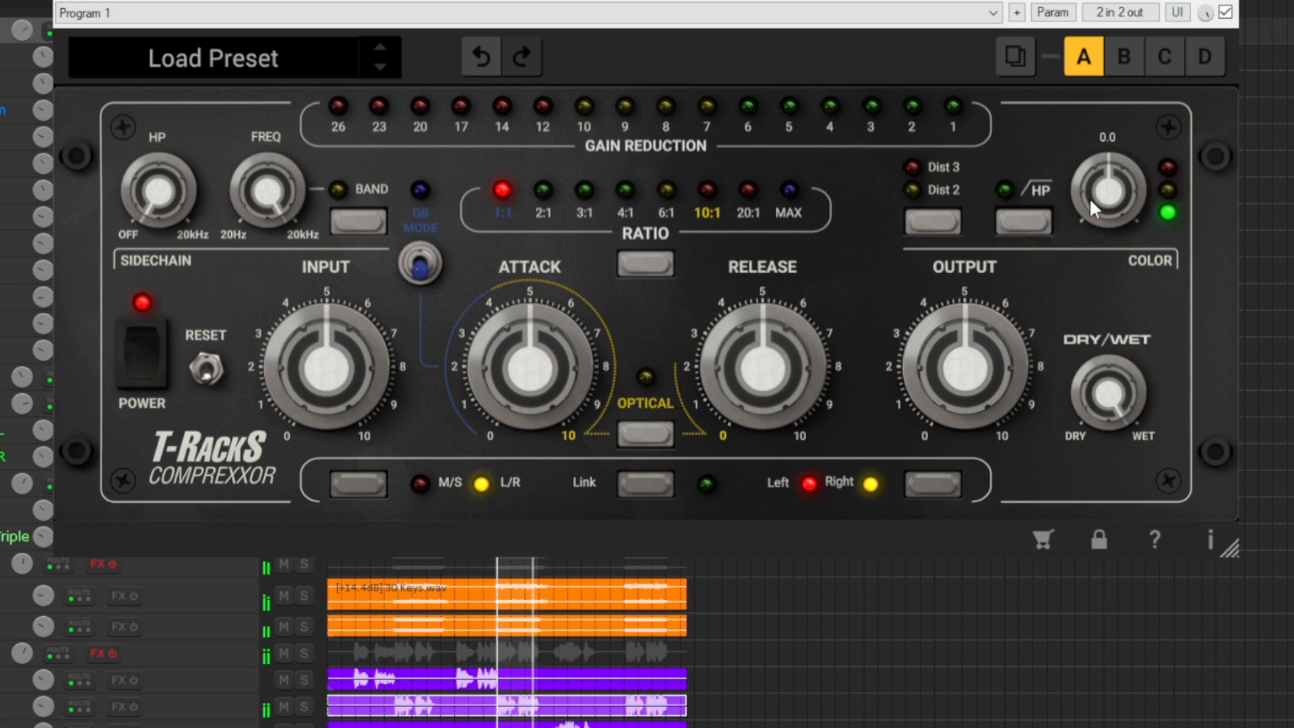
# Step: Reset the compressor's settings and try raising the input to about 6 before restoring it to 5
pyautogui.click(205, 370)
pyautogui.moveTo(332, 361)
pyautogui.moveTo(320, 372); pyautogui.dragTo(322, 343)
pyautogui.moveTo(321, 342); pyautogui.dragTo(321, 326)
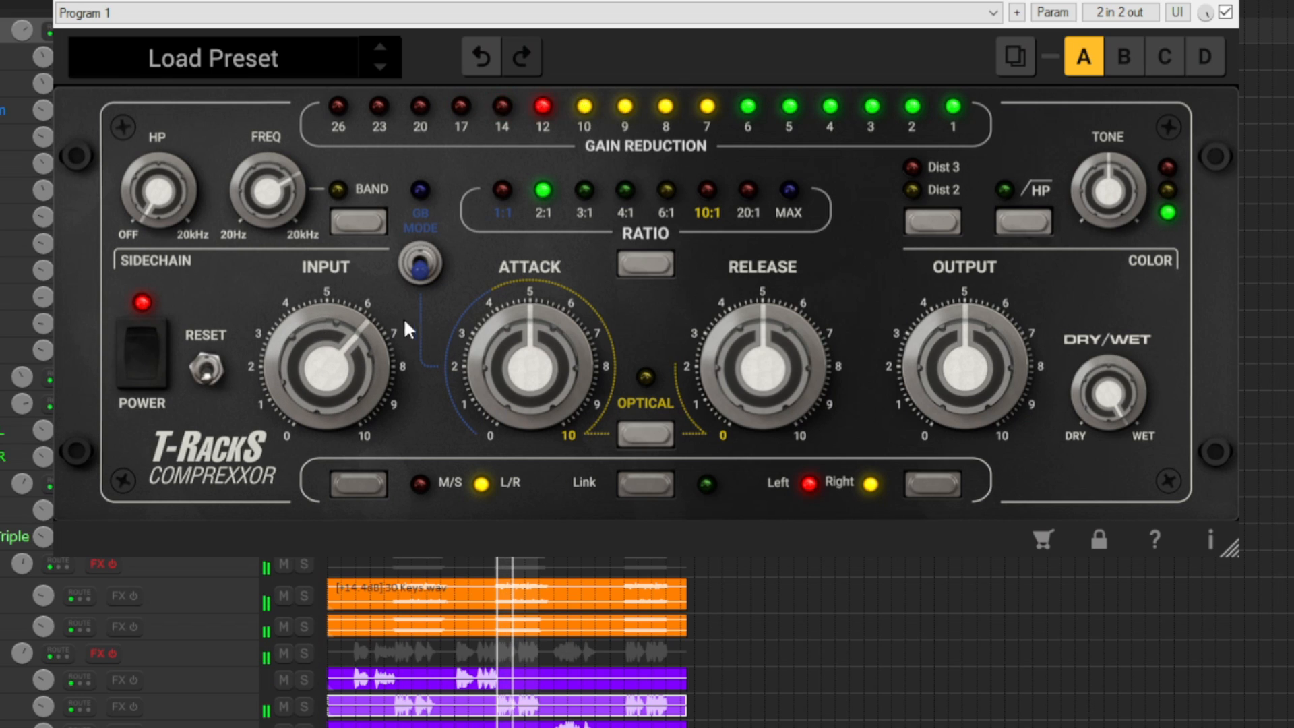
pyautogui.doubleClick(350, 367)
# Step: Sweep the attack up and back down to about 5, and nudge the release slightly around 5
pyautogui.moveTo(528, 358)
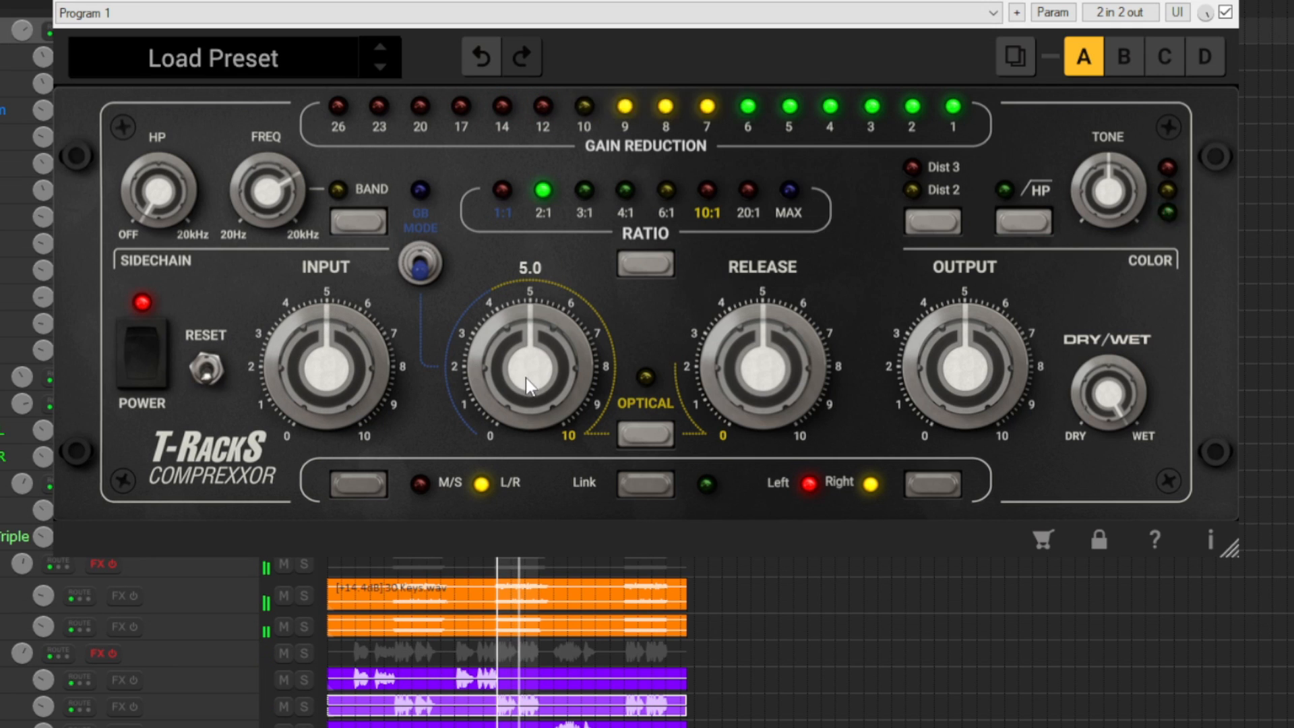
pyautogui.moveTo(528, 359); pyautogui.dragTo(507, 164)
pyautogui.moveTo(541, 426); pyautogui.dragTo(546, 530)
pyautogui.moveTo(763, 359)
pyautogui.mouseDown()
pyautogui.moveTo(767, 542)
pyautogui.moveTo(763, 367)
pyautogui.mouseUp()
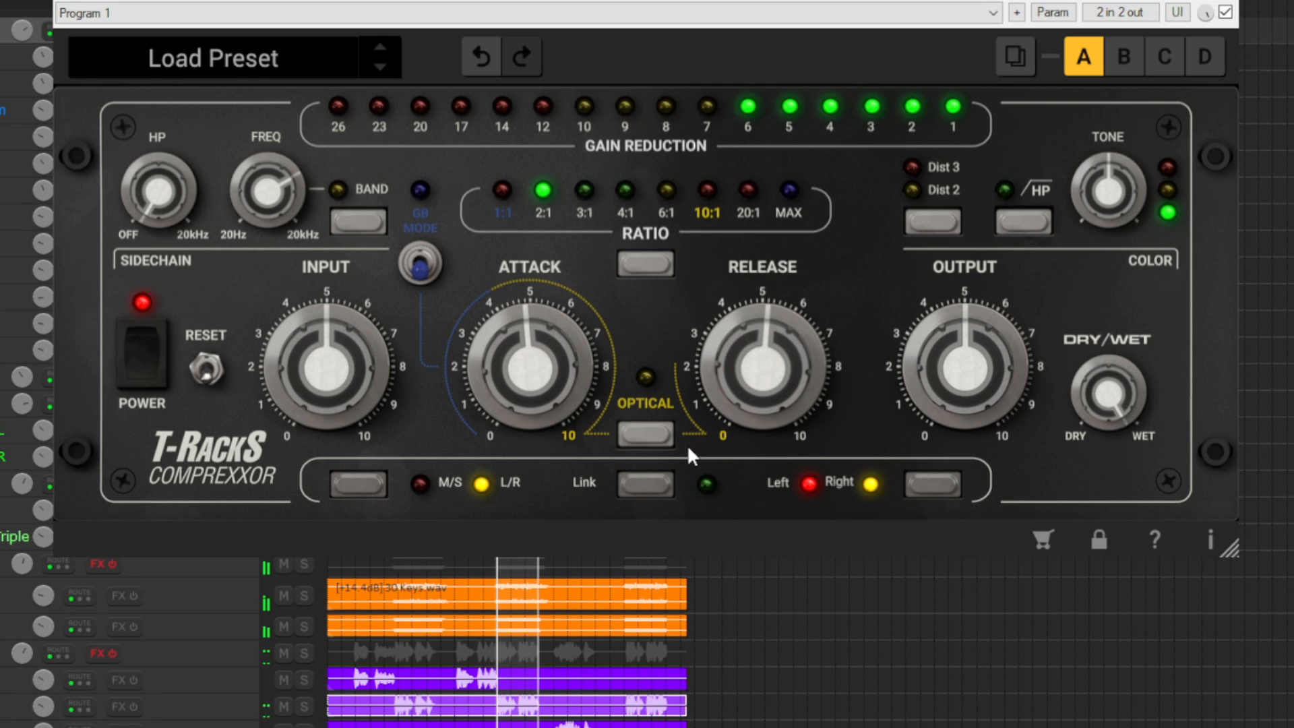
# Step: Switch the compressor to OPTICAL mode
pyautogui.click(657, 433)
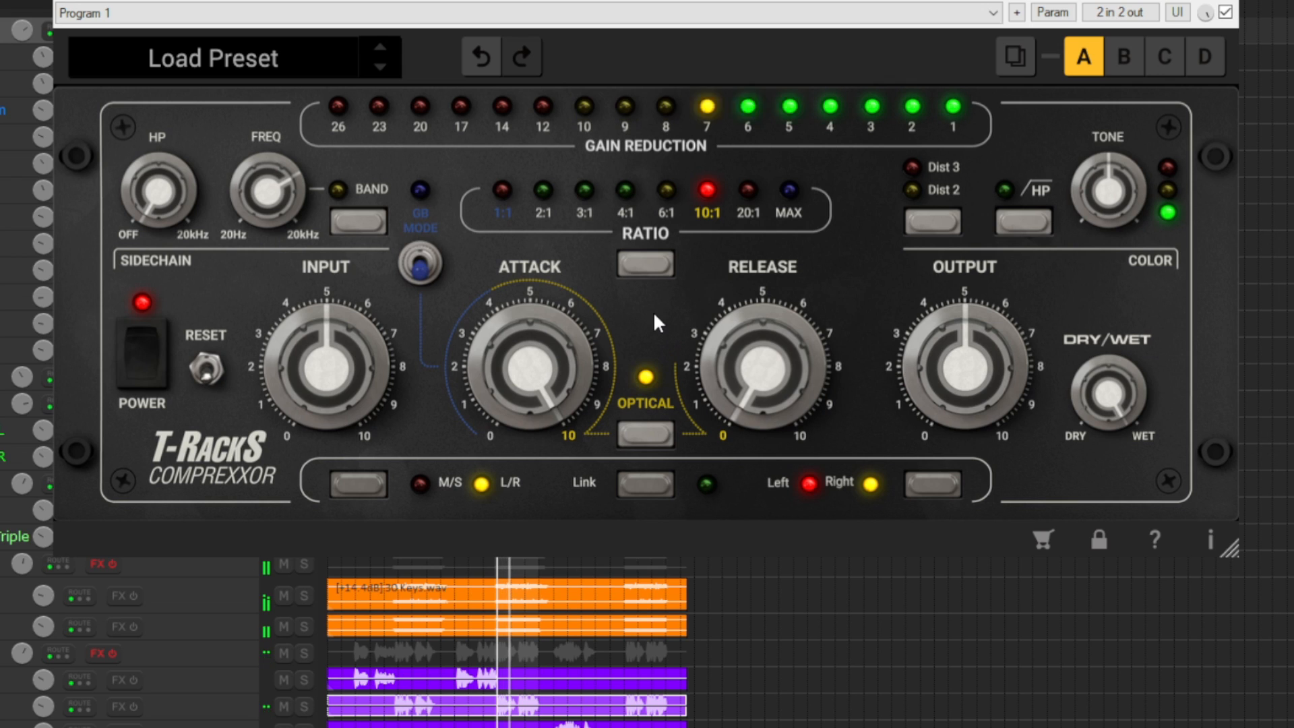
pyautogui.moveTo(974, 366)
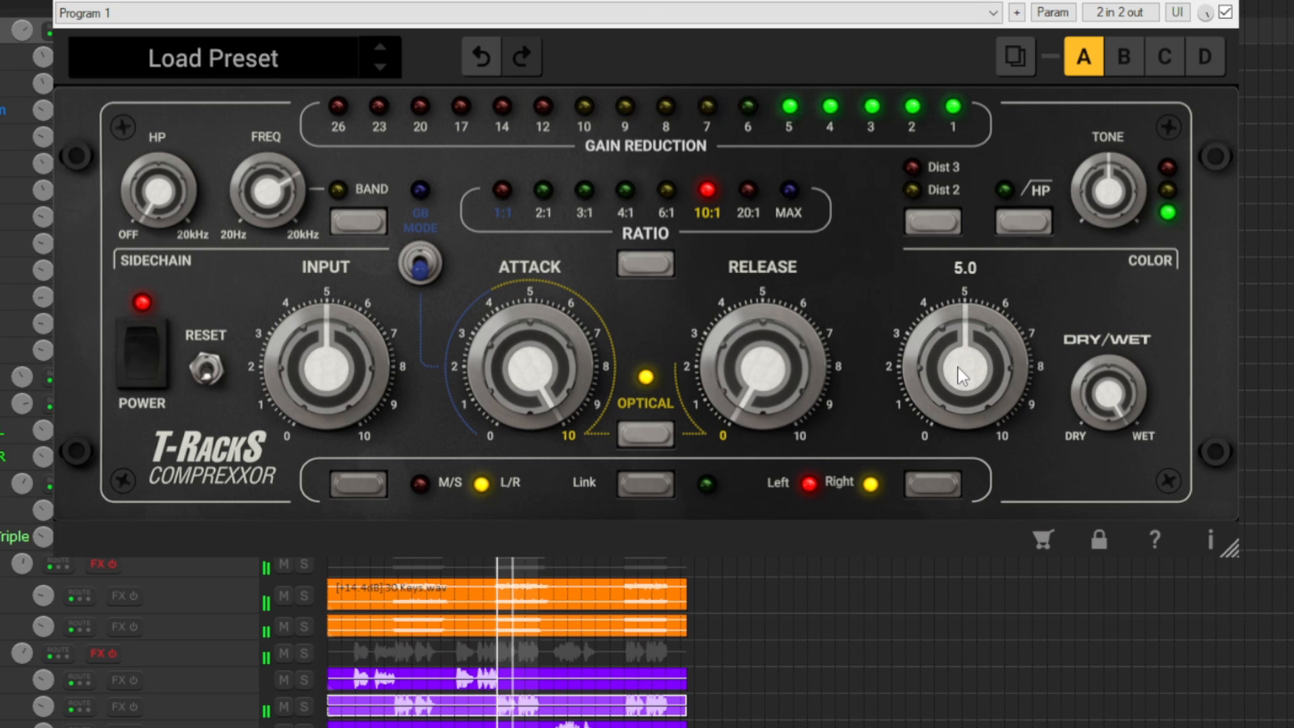
# Step: Try a partly dry blend with the dry/wet knob and return it to fully wet
pyautogui.moveTo(1109, 395); pyautogui.dragTo(1099, 353)
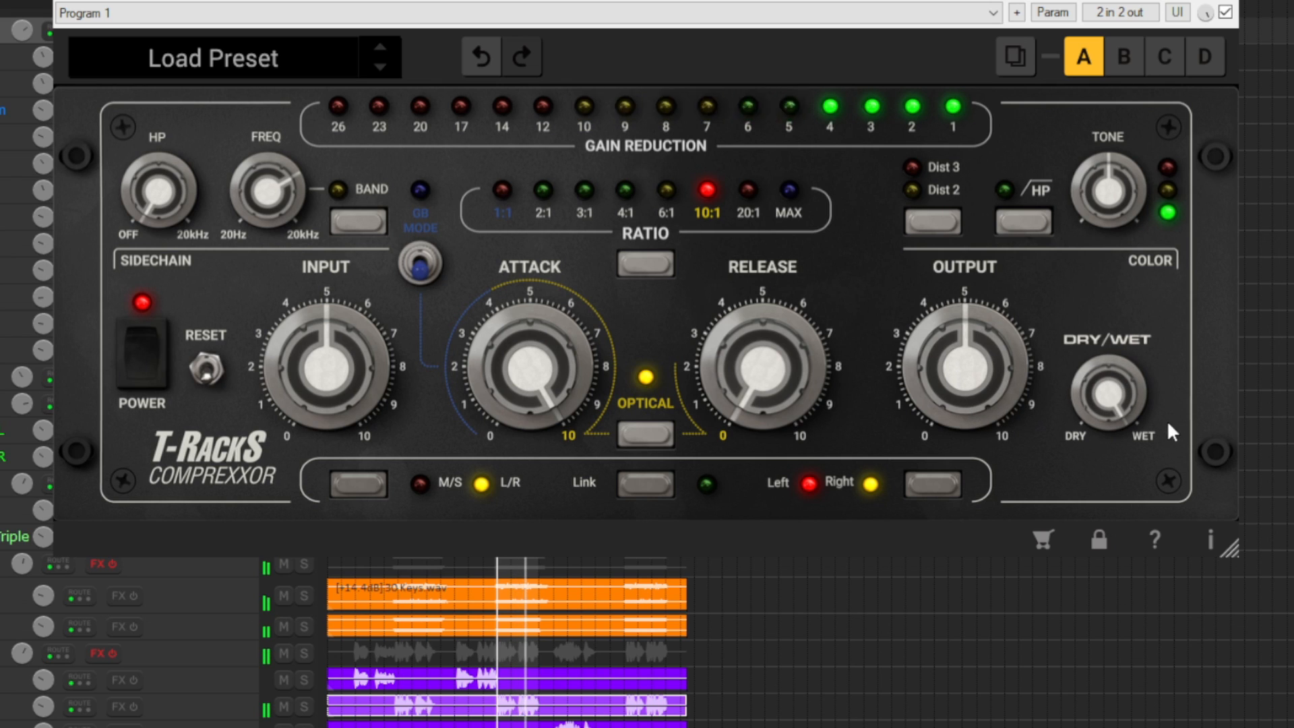
pyautogui.moveTo(1121, 387); pyautogui.dragTo(1124, 554)
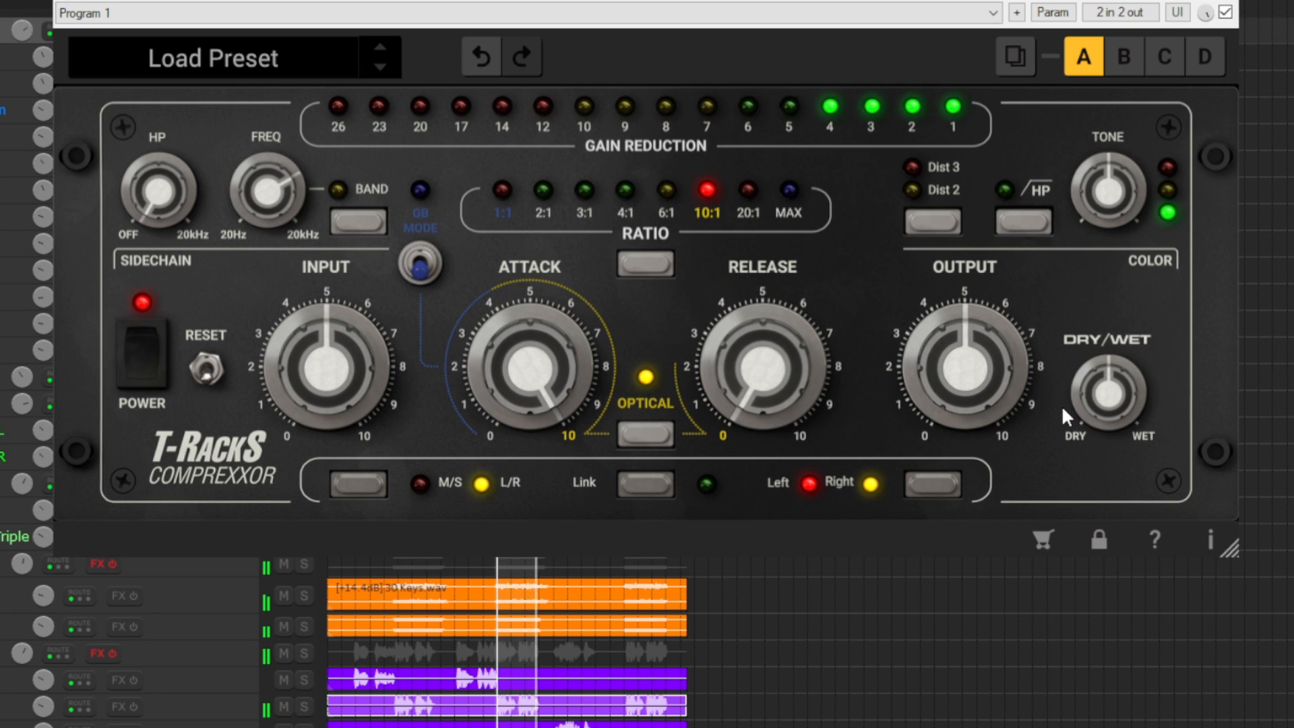
pyautogui.moveTo(1085, 401)
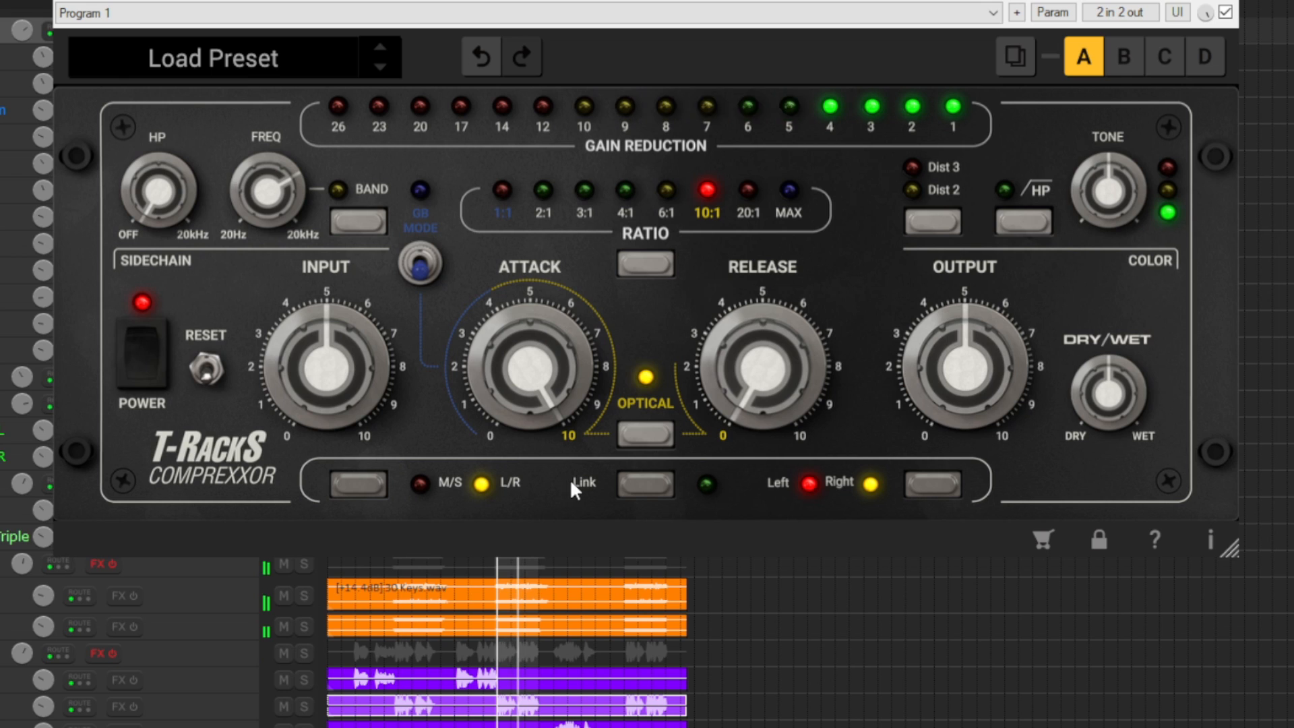
# Step: Try M/S mode and return to L/R, and link the channels while toggling the Left/Right channel selection
pyautogui.click(366, 483)
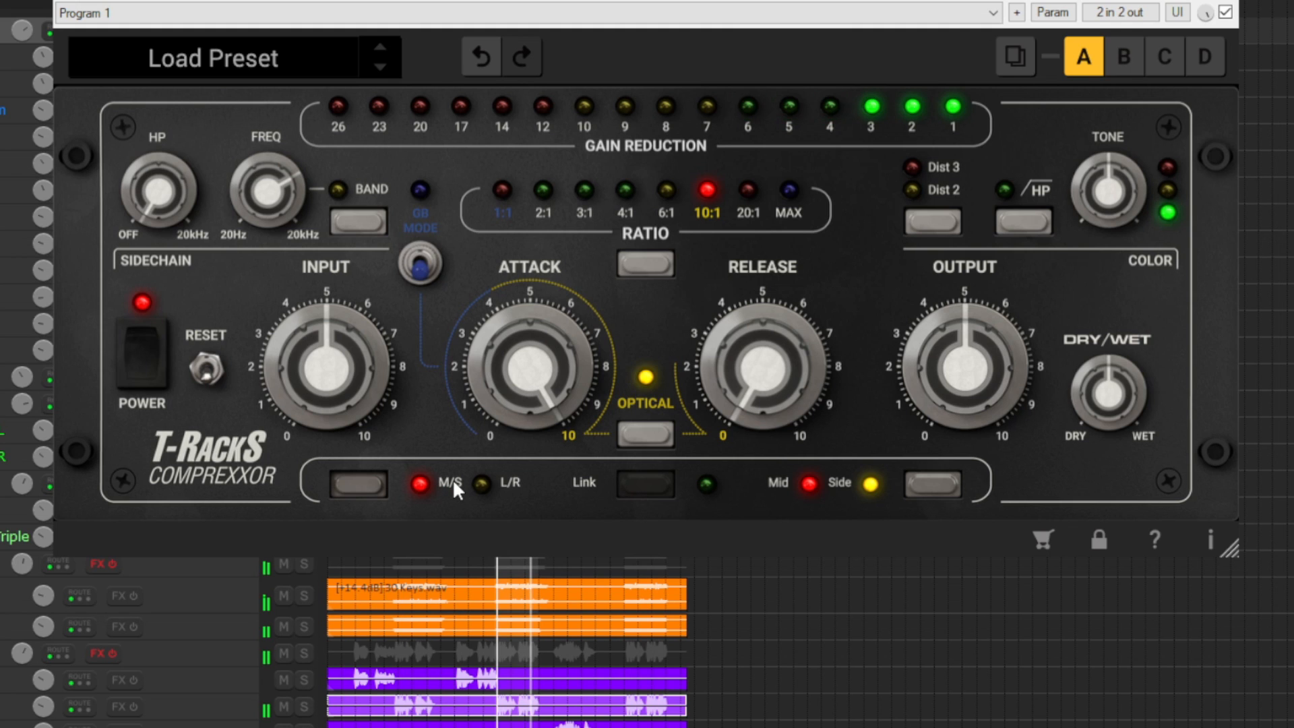
pyautogui.click(378, 482)
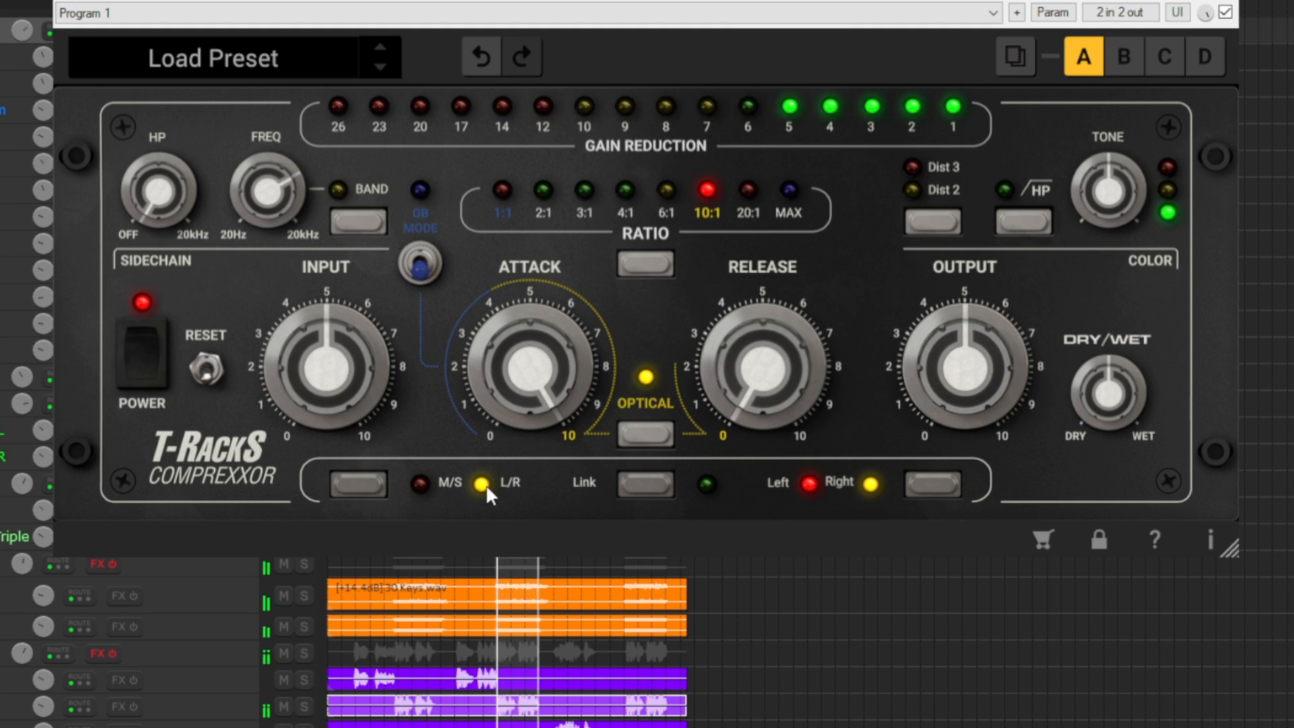
pyautogui.click(642, 482)
pyautogui.click(930, 485)
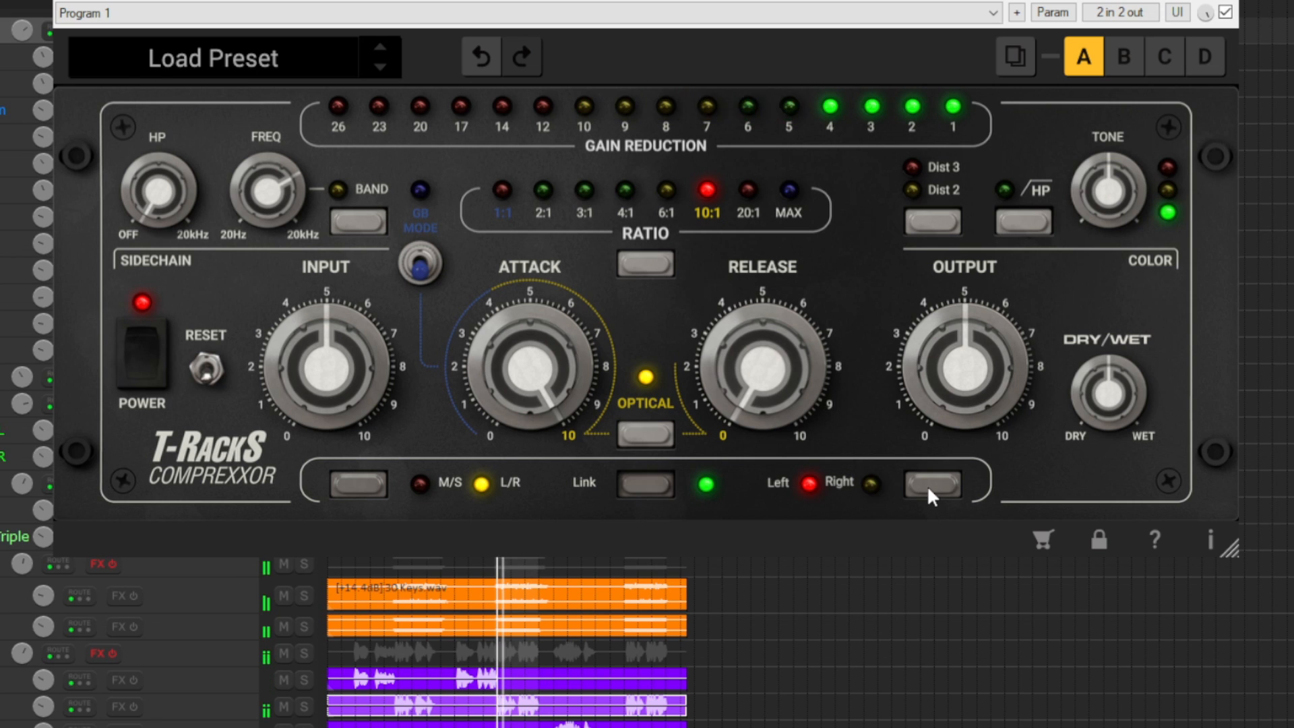
pyautogui.click(928, 484)
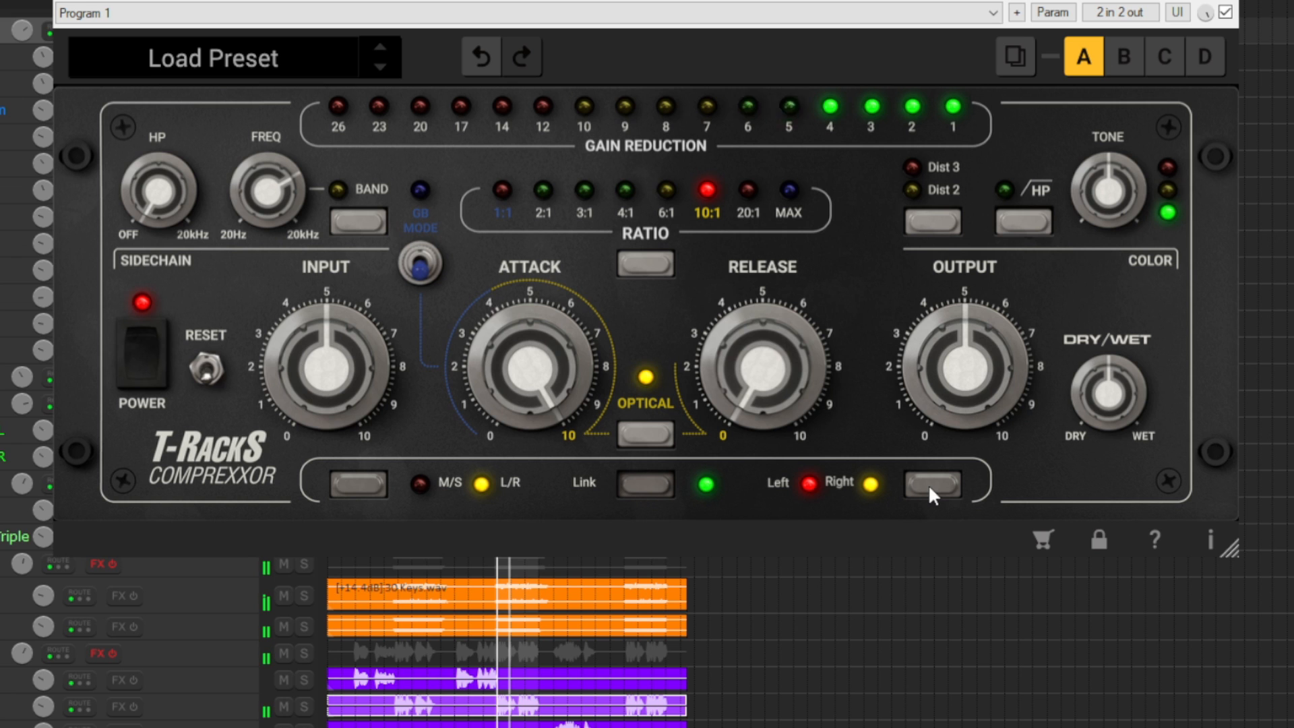
# Step: Shrink the plug-in window and compare the Dist 2 and Dist 3 color modes on the analyzer, nudging the tone knob
pyautogui.moveTo(1233, 551); pyautogui.dragTo(1045, 463)
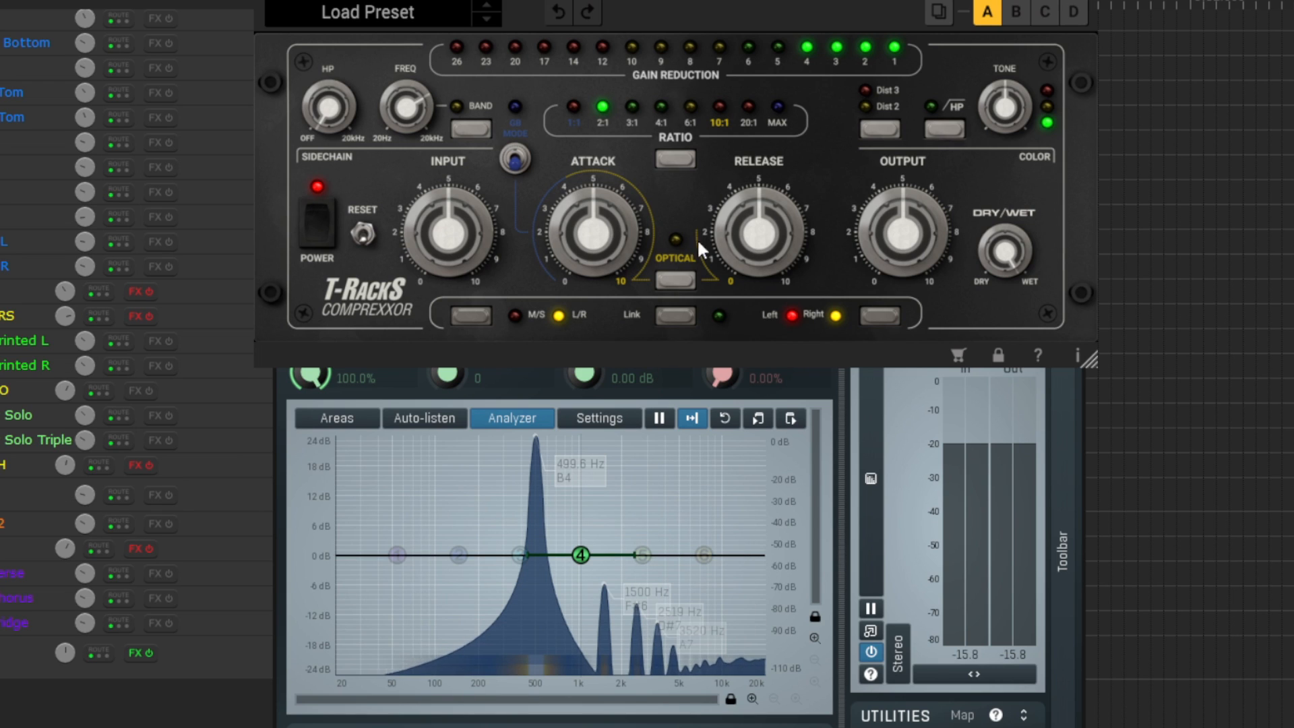
pyautogui.click(877, 128)
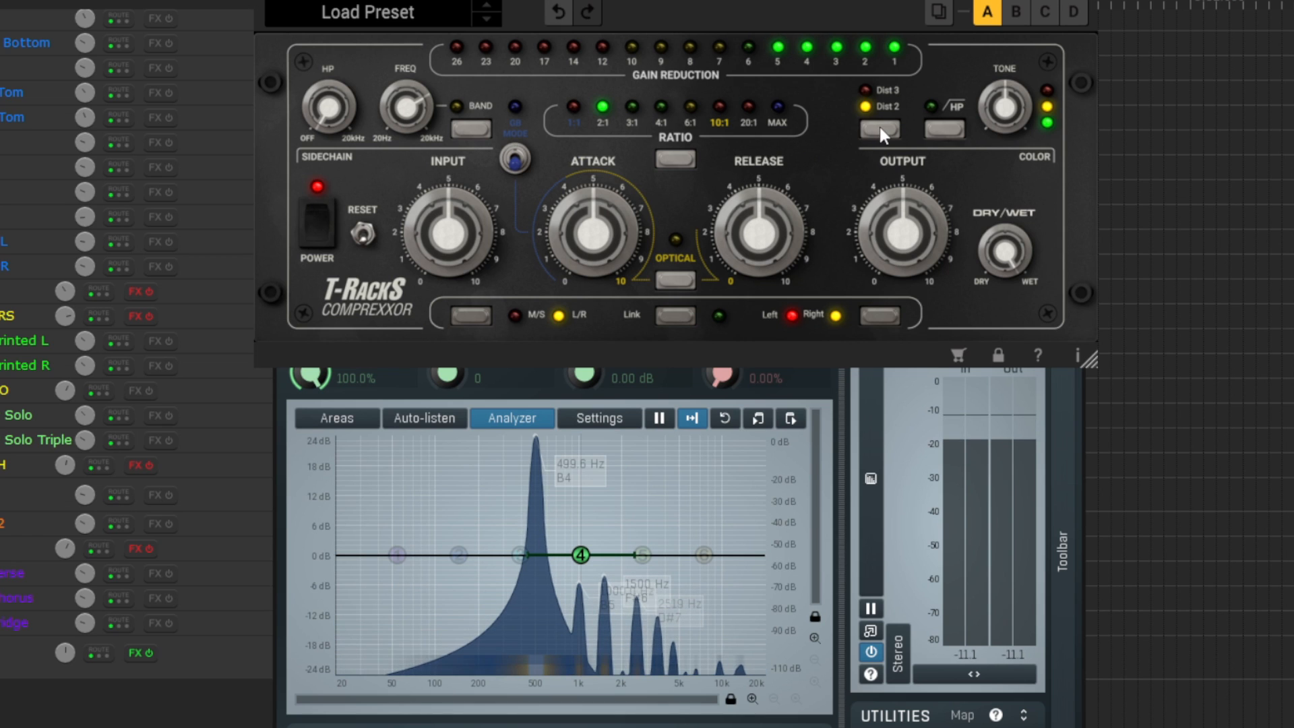
pyautogui.click(879, 127)
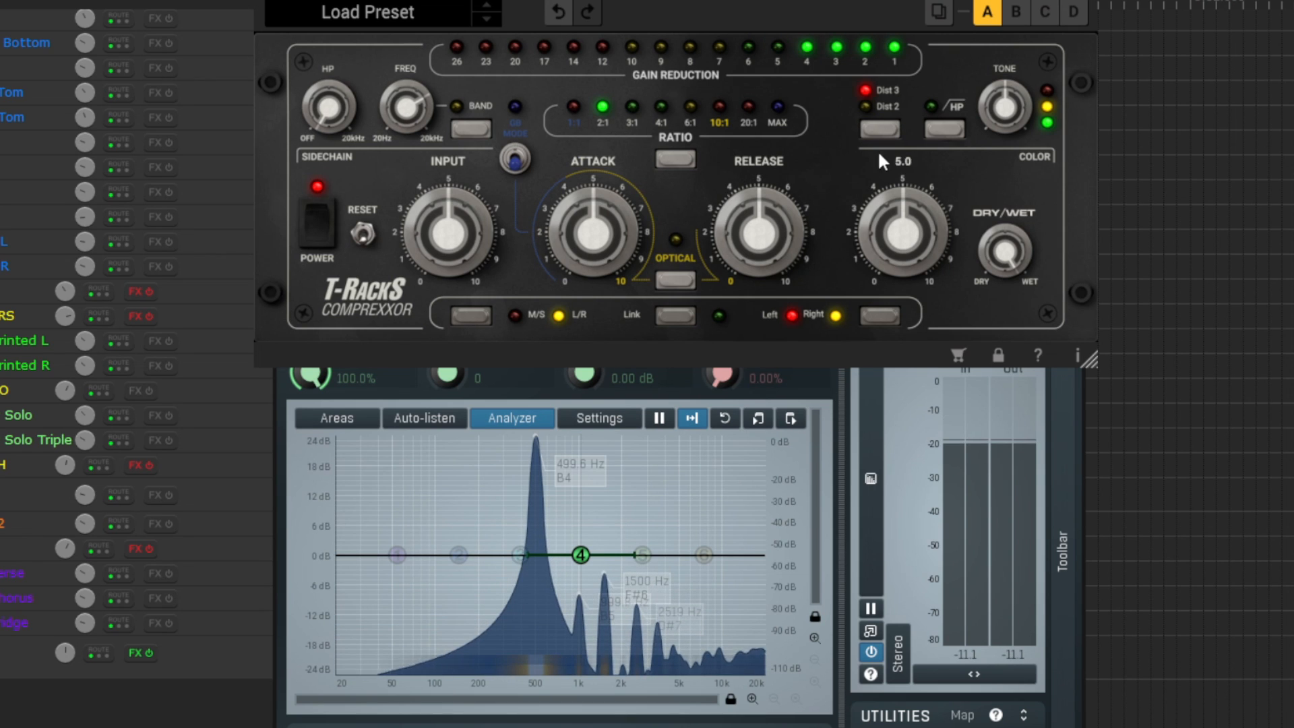
pyautogui.moveTo(1001, 116)
pyautogui.mouseDown()
pyautogui.moveTo(1000, 49)
pyautogui.moveTo(986, 115)
pyautogui.moveTo(997, 128)
pyautogui.moveTo(1005, 109)
pyautogui.moveTo(1004, 120)
pyautogui.mouseUp()
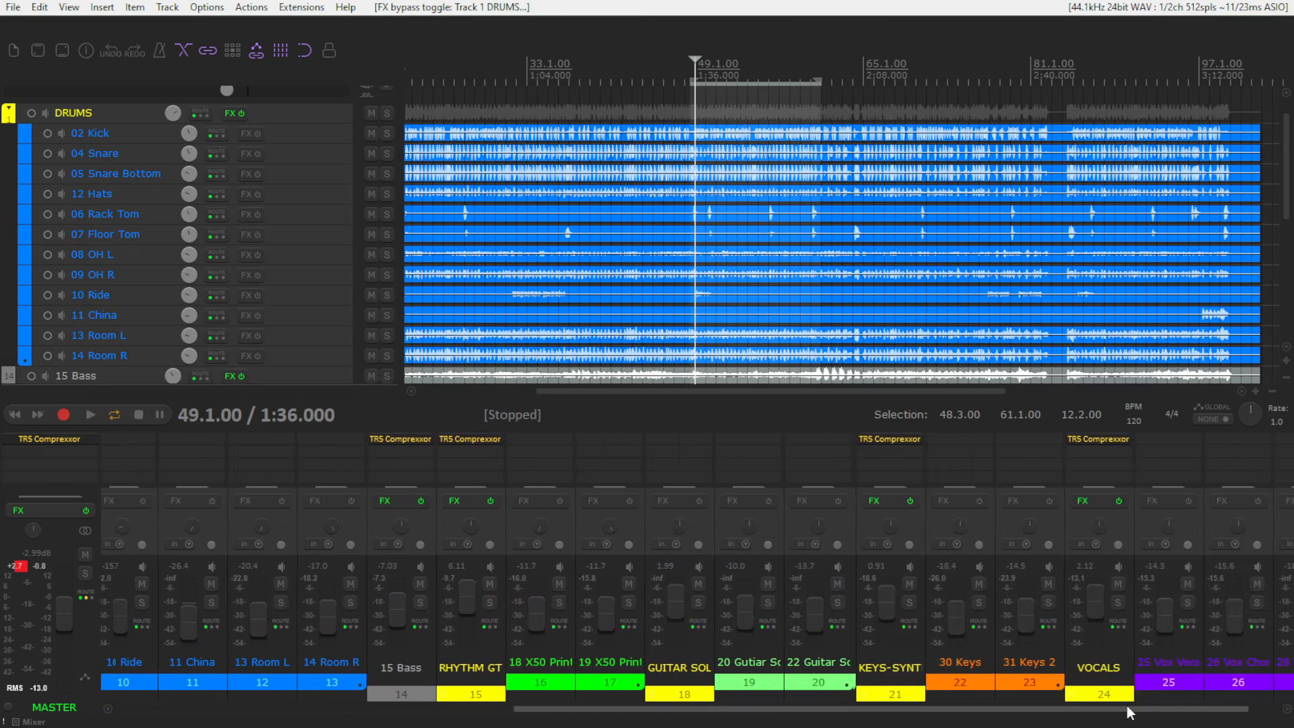
# Step: Review which mixer tracks and buses carry the TR5 Comprexxor, and briefly view the master's instance
pyautogui.moveTo(1128, 708); pyautogui.dragTo(1143, 707)
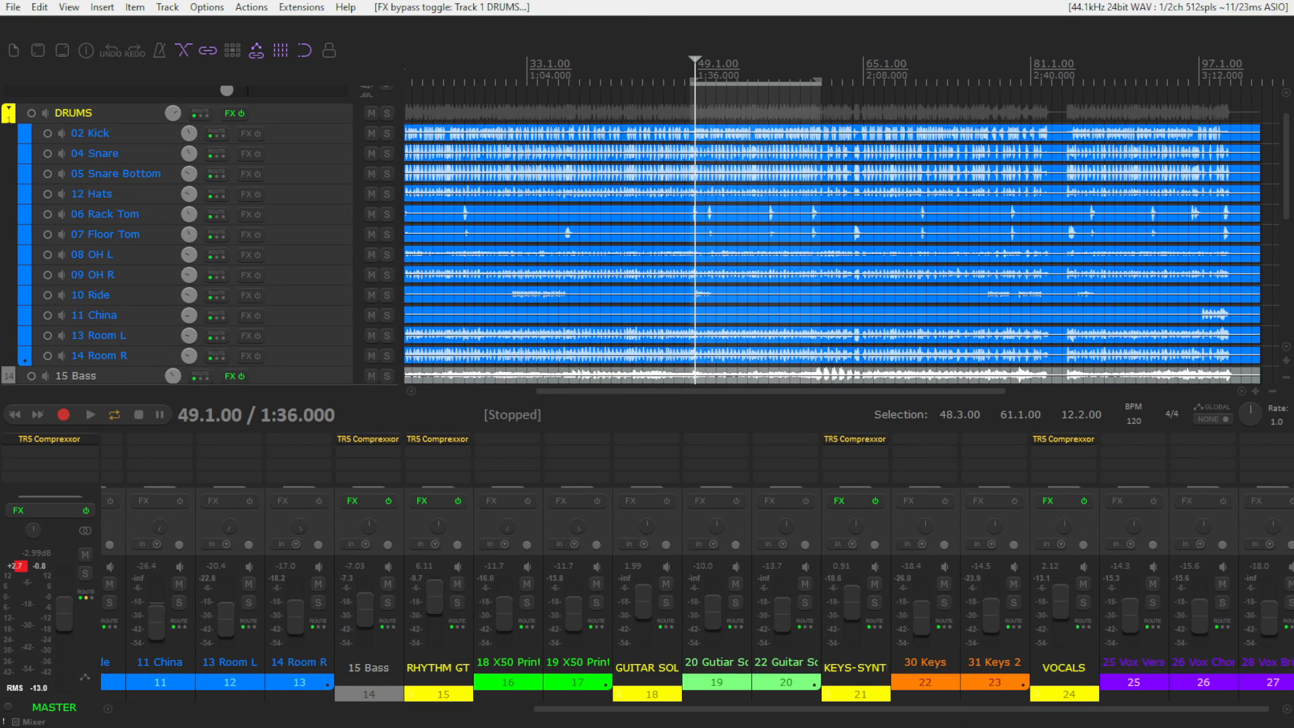
pyautogui.moveTo(998, 709); pyautogui.dragTo(994, 662)
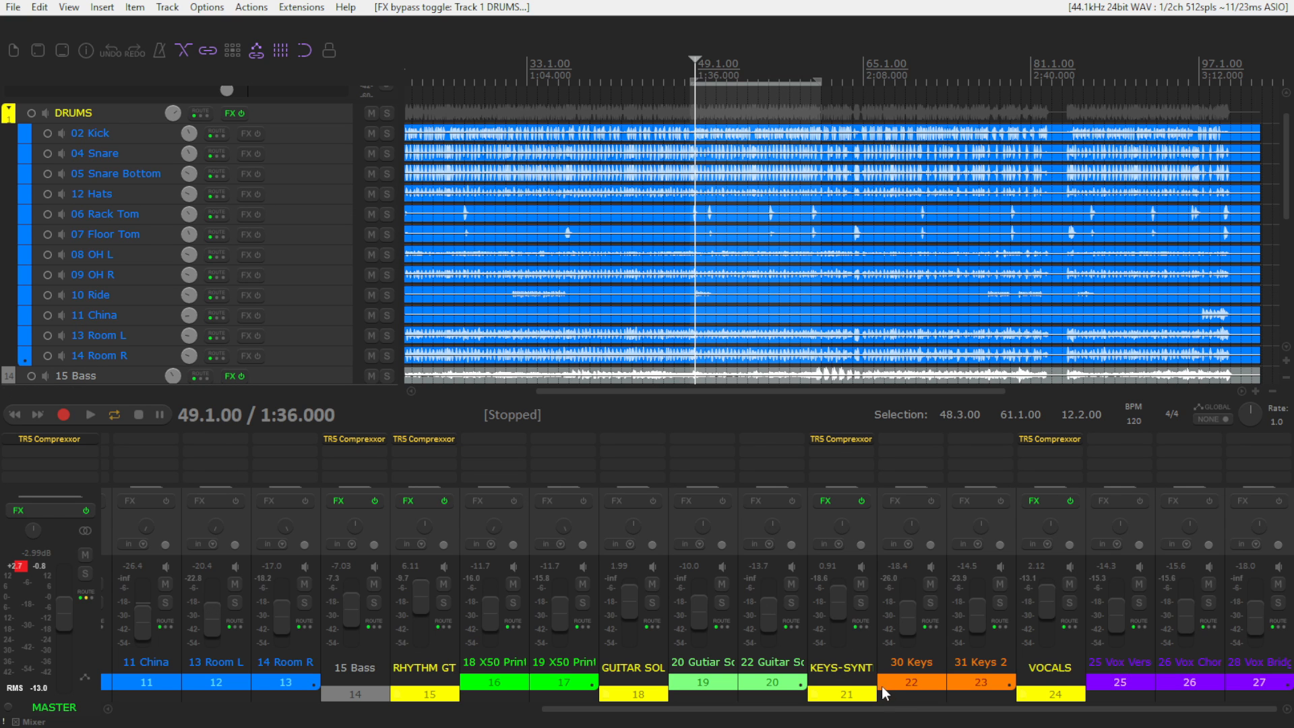
pyautogui.moveTo(890, 709); pyautogui.dragTo(752, 719)
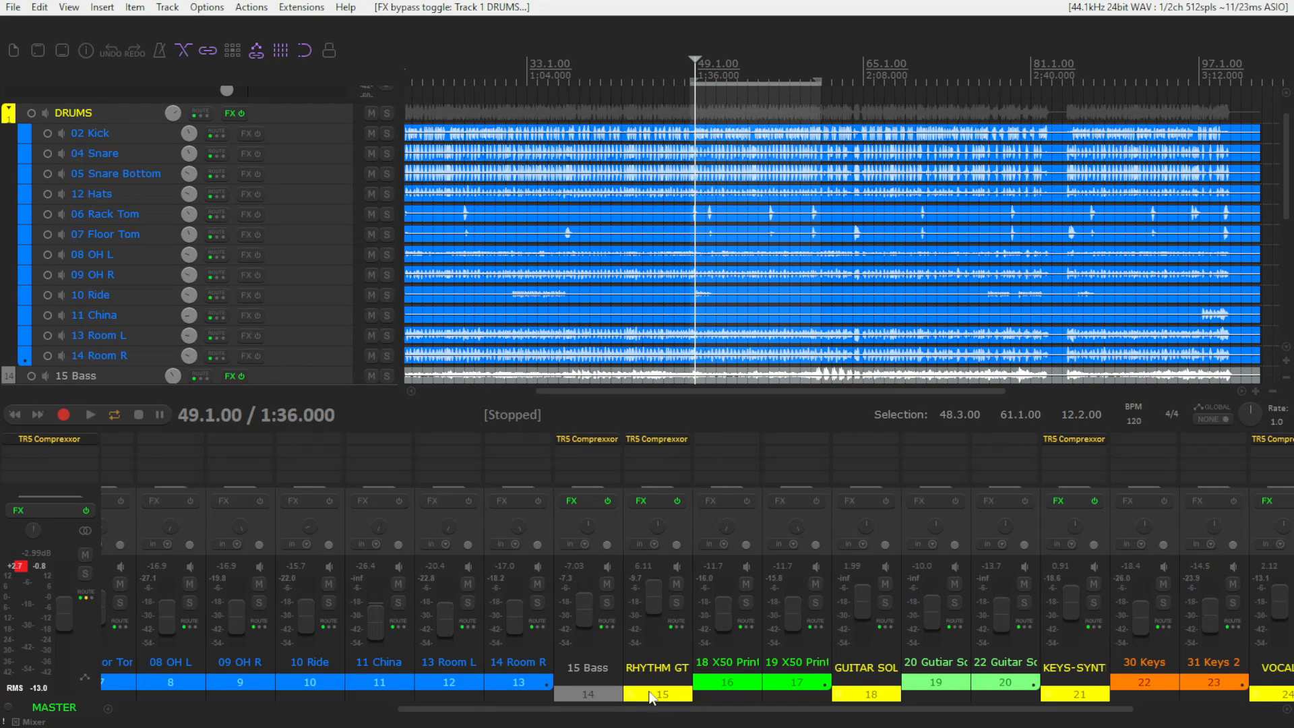
pyautogui.moveTo(657, 710); pyautogui.dragTo(427, 707)
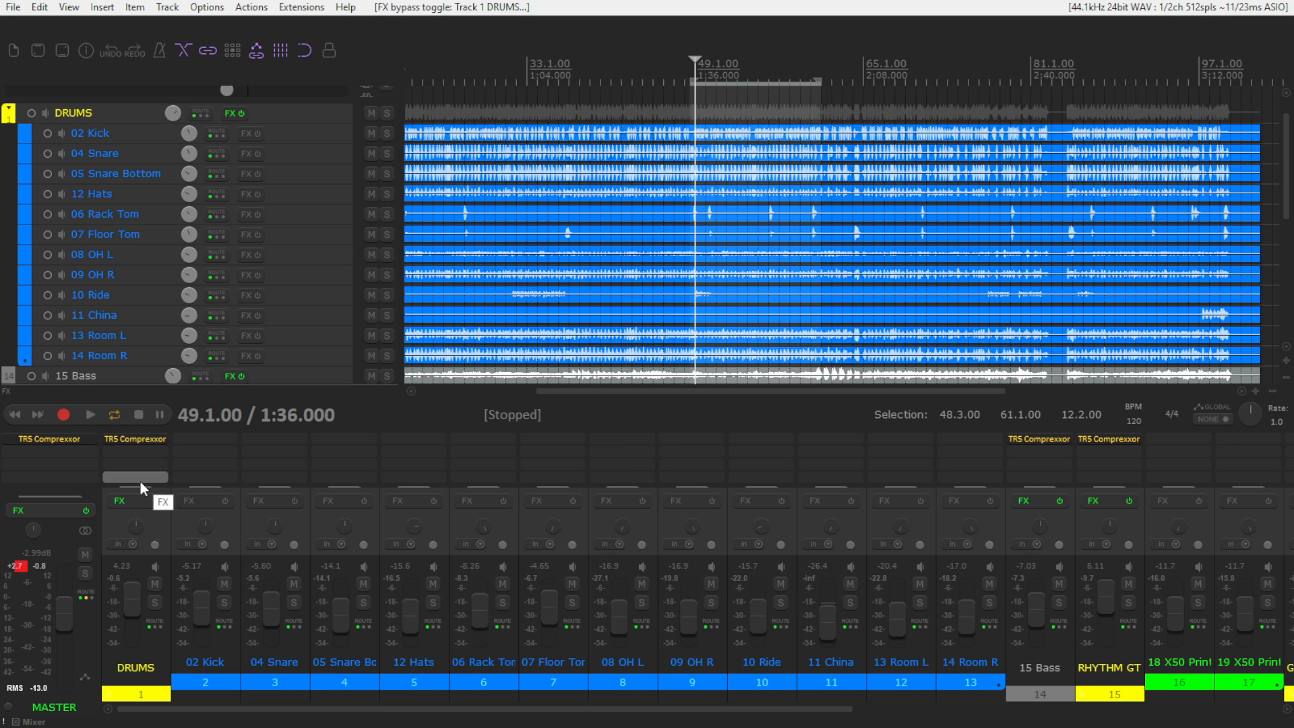
pyautogui.click(50, 440)
pyautogui.click(923, 63)
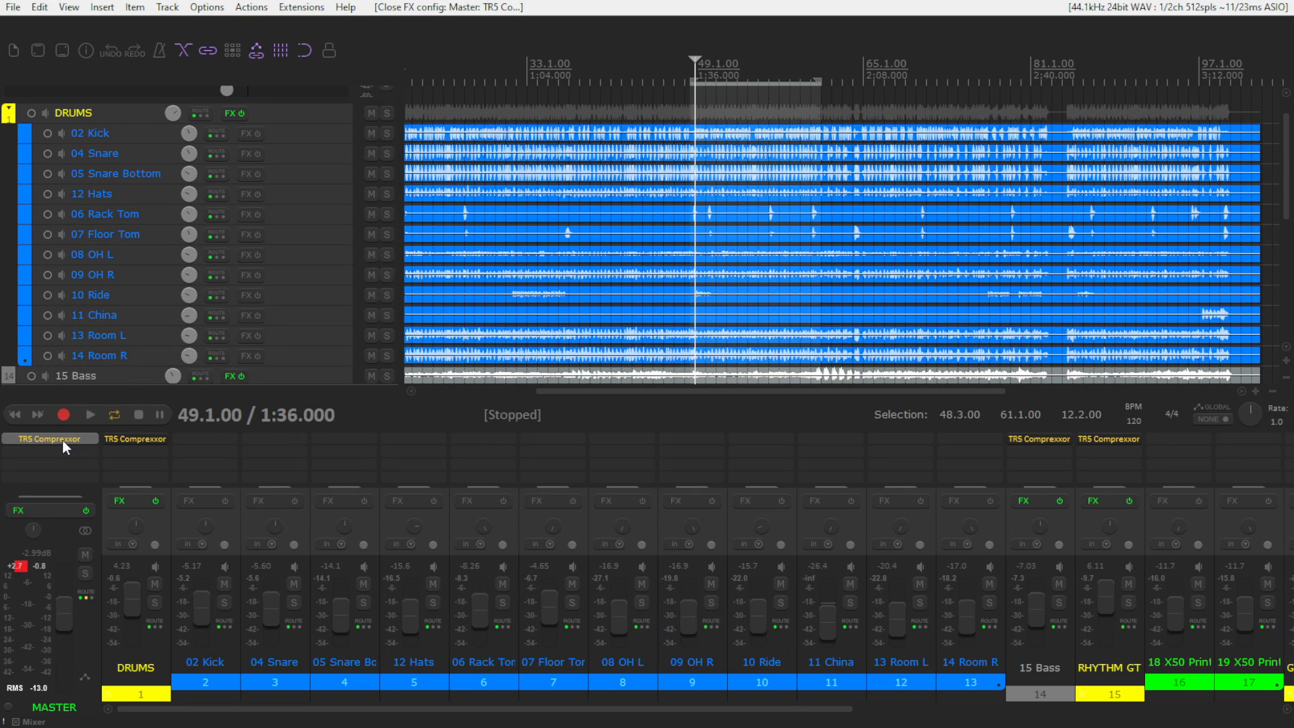
pyautogui.moveTo(492, 709); pyautogui.dragTo(935, 715)
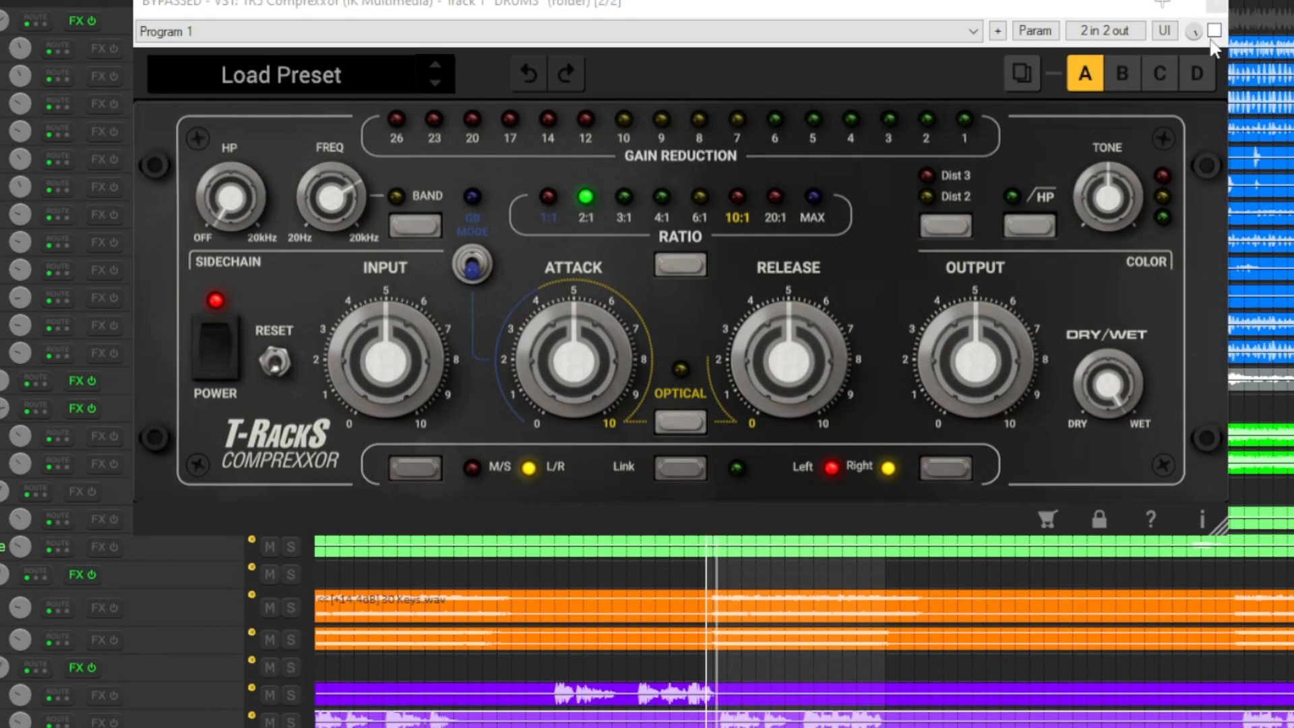
# Step: Enable the DRUMS track's compressor, switch it to OPTICAL mode at a 10:1 ratio, and set its input to about 5.8
pyautogui.click(1214, 30)
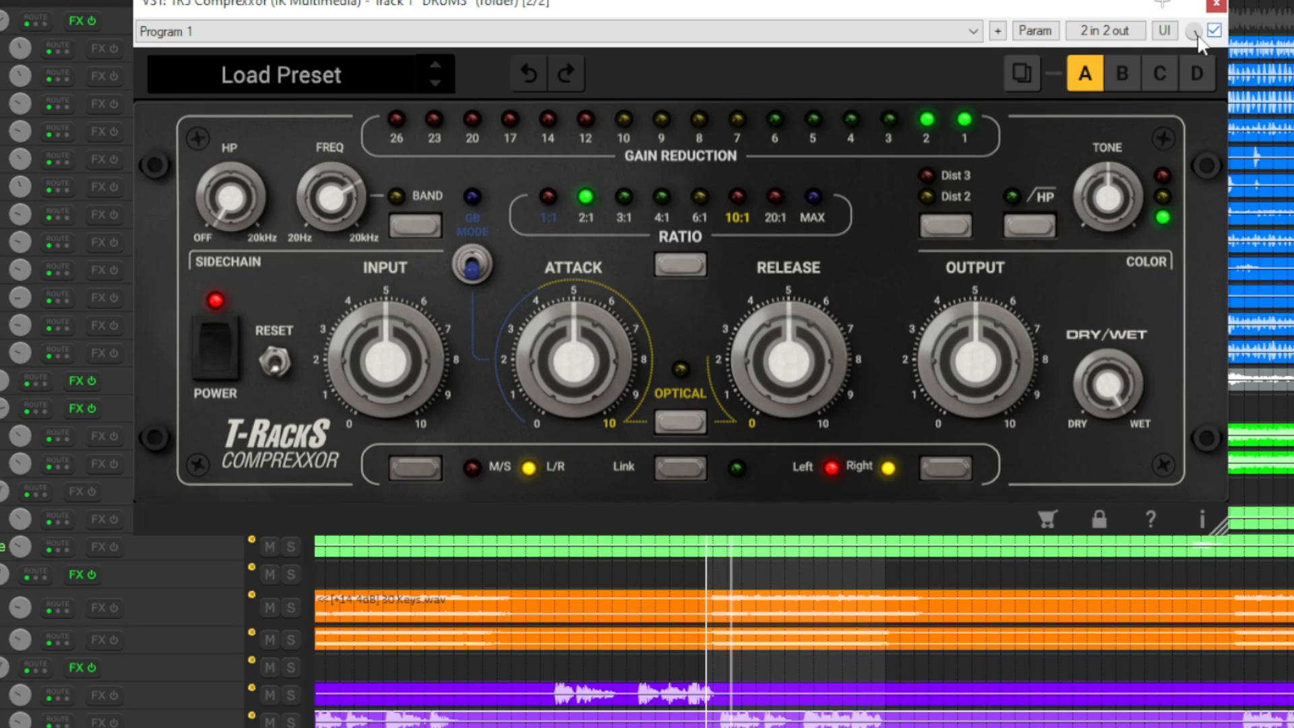
pyautogui.moveTo(384, 337); pyautogui.dragTo(384, 322)
pyautogui.moveTo(570, 335); pyautogui.dragTo(547, 118)
pyautogui.moveTo(793, 310); pyautogui.dragTo(775, 516)
pyautogui.click(678, 425)
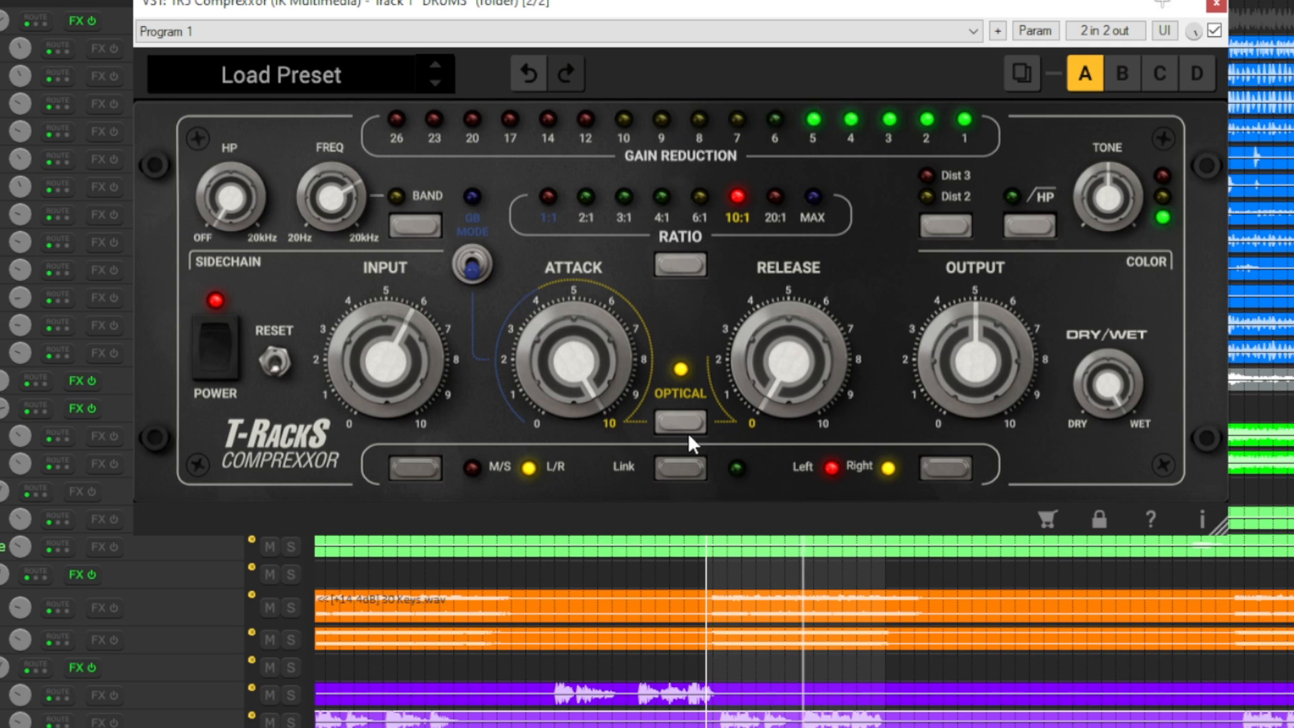
pyautogui.moveTo(398, 360)
pyautogui.mouseDown()
pyautogui.moveTo(395, 382)
pyautogui.moveTo(396, 357)
pyautogui.mouseUp()
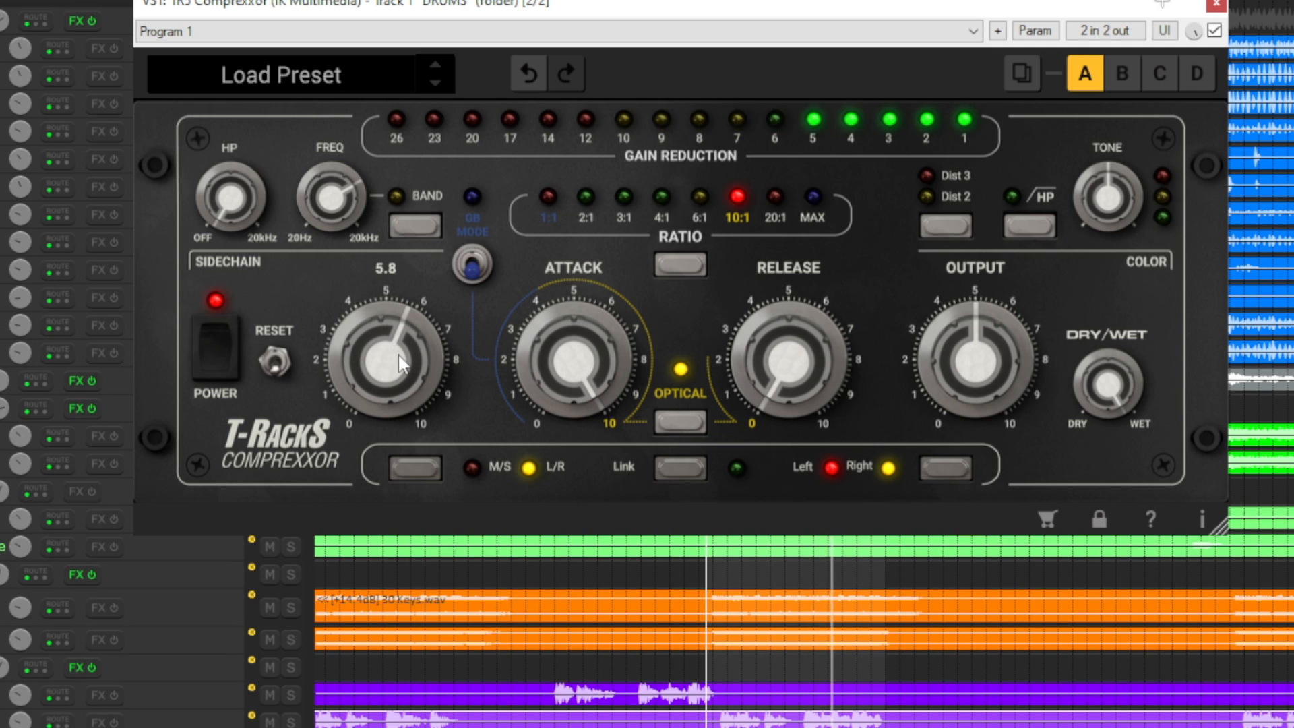
# Step: Audition Dist 2 and Dist 3 on the drums before turning distortion off, set the tone to 2.8, and compare with bypass
pyautogui.click(948, 223)
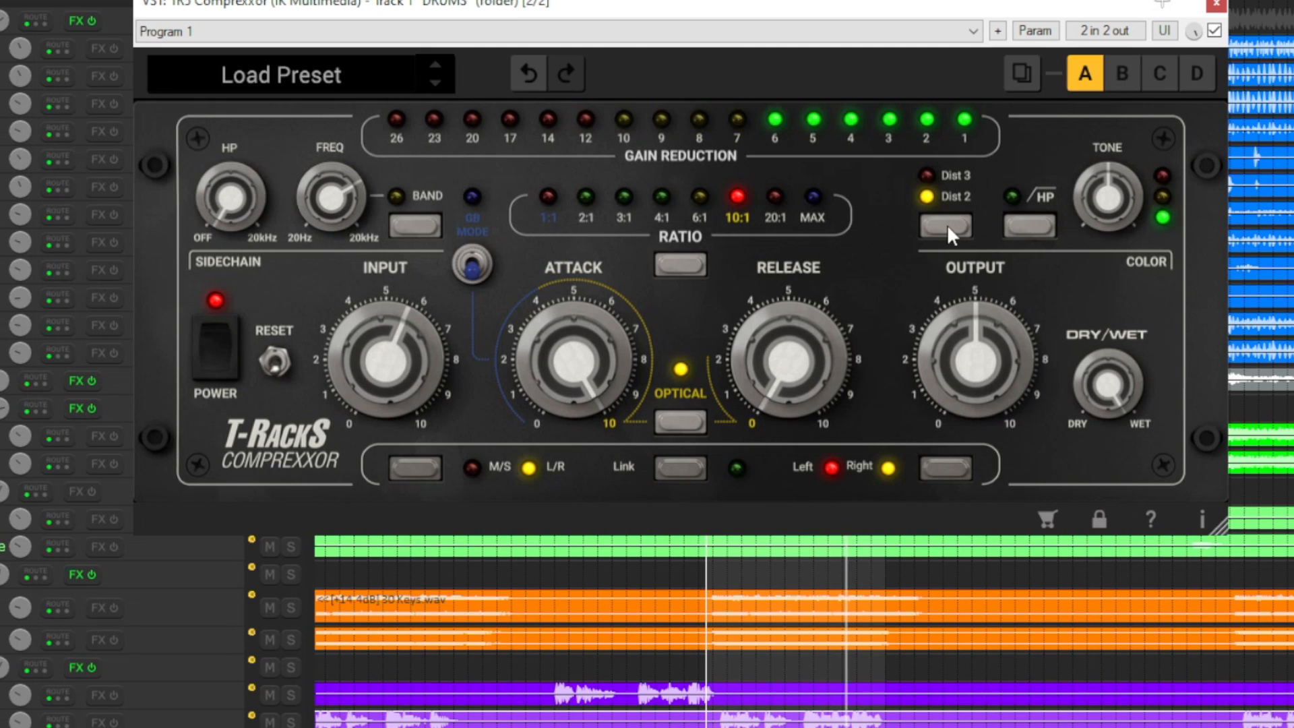
pyautogui.click(955, 228)
pyautogui.click(953, 228)
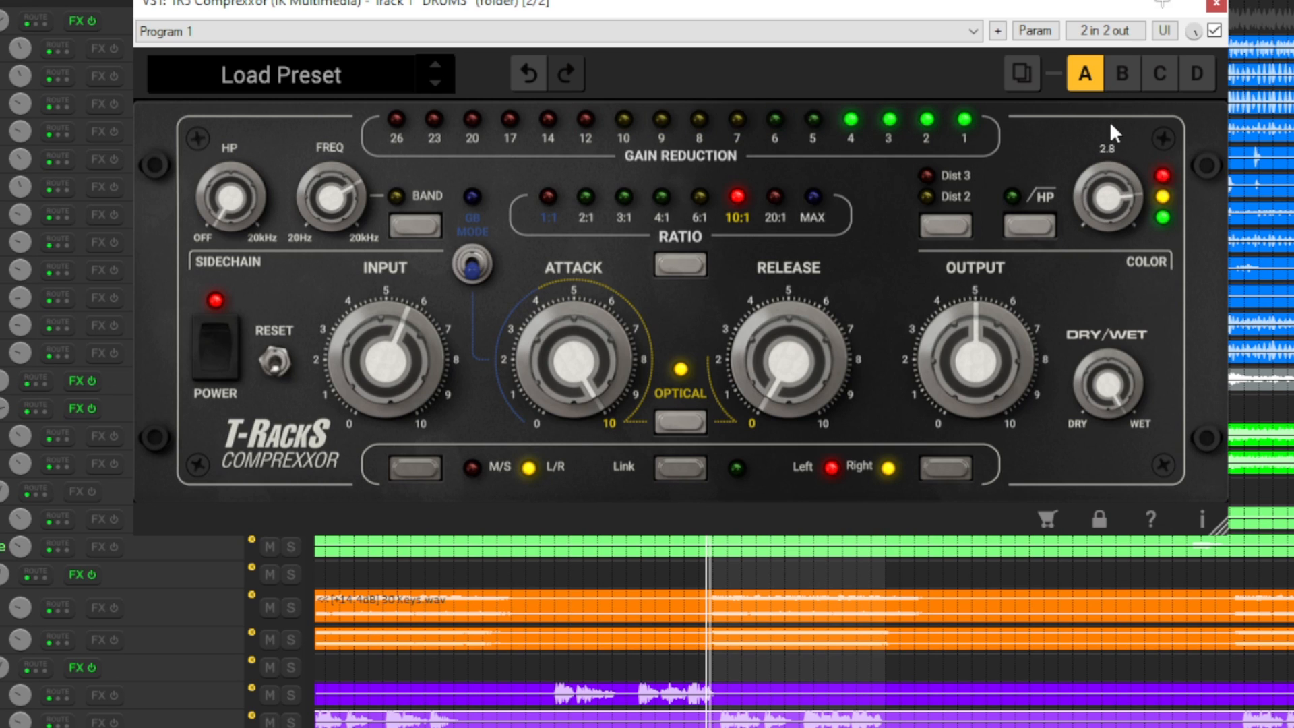
pyautogui.click(1212, 32)
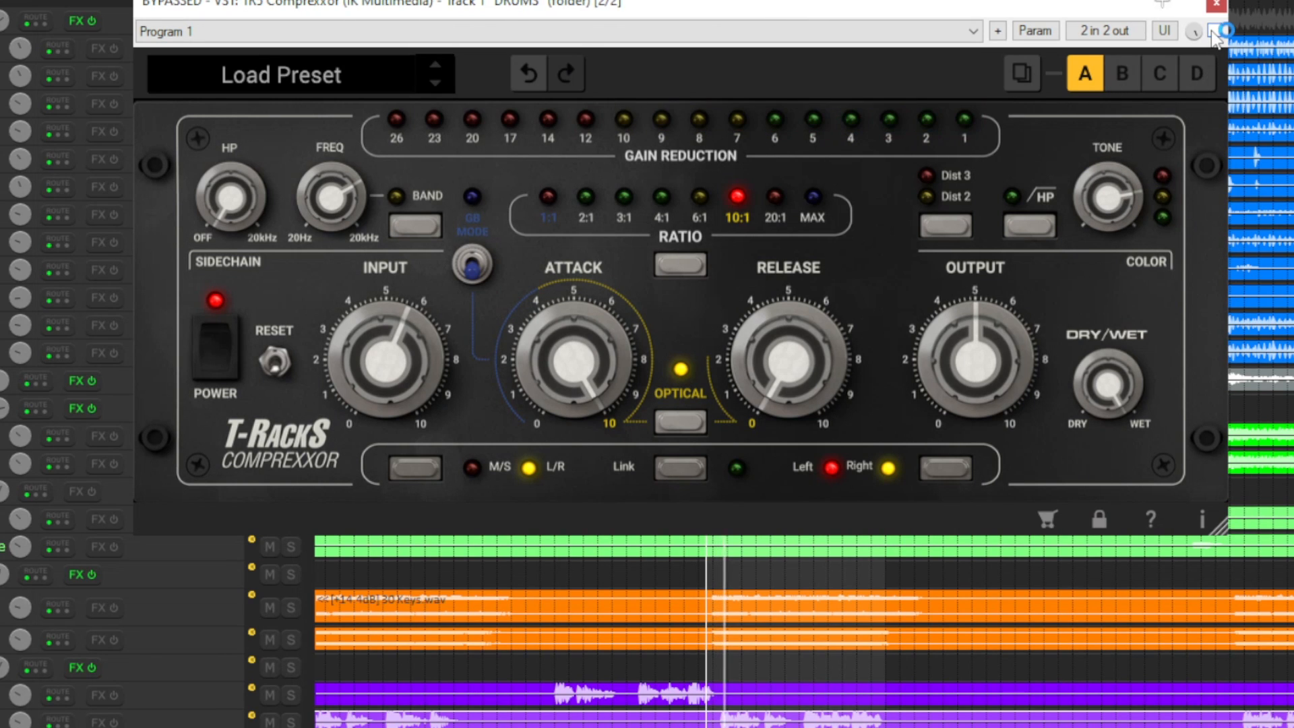
pyautogui.click(1214, 32)
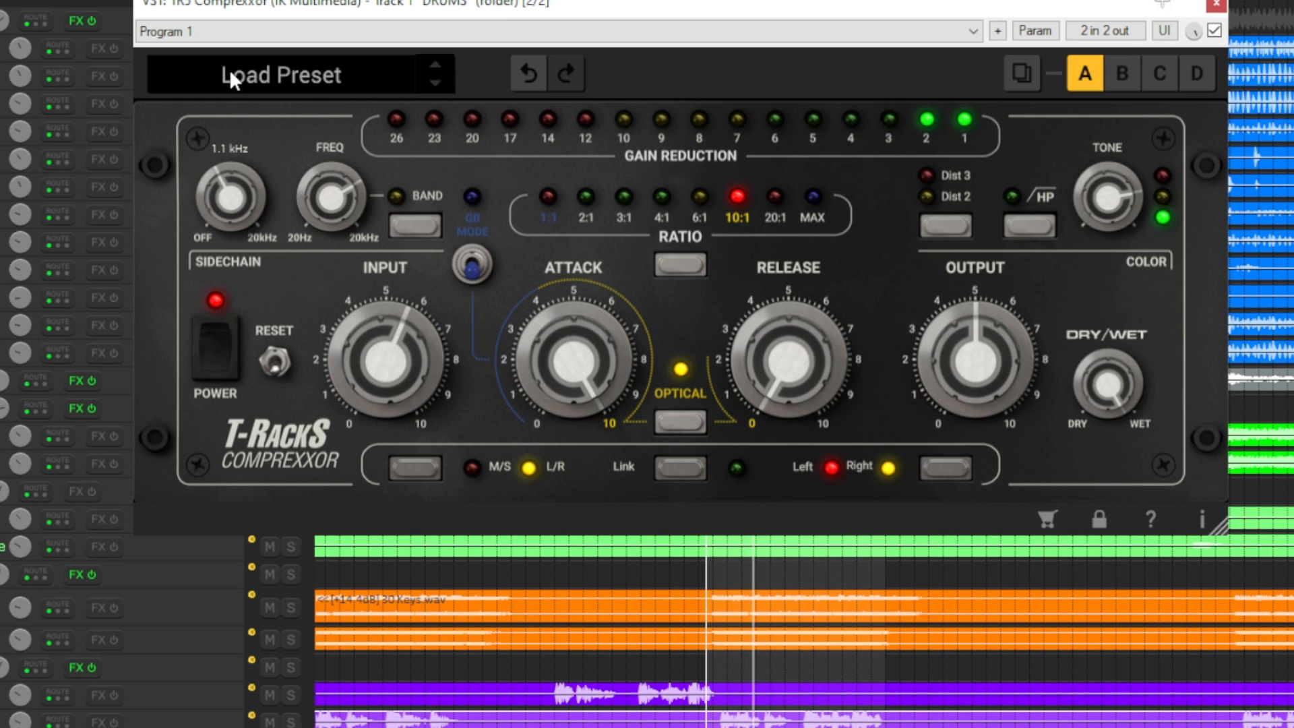
# Step: Set the drums' sidechain HP to about 29 Hz, enable BAND with a slightly raised frequency, and compare with bypass
pyautogui.moveTo(230, 99); pyautogui.dragTo(227, 170)
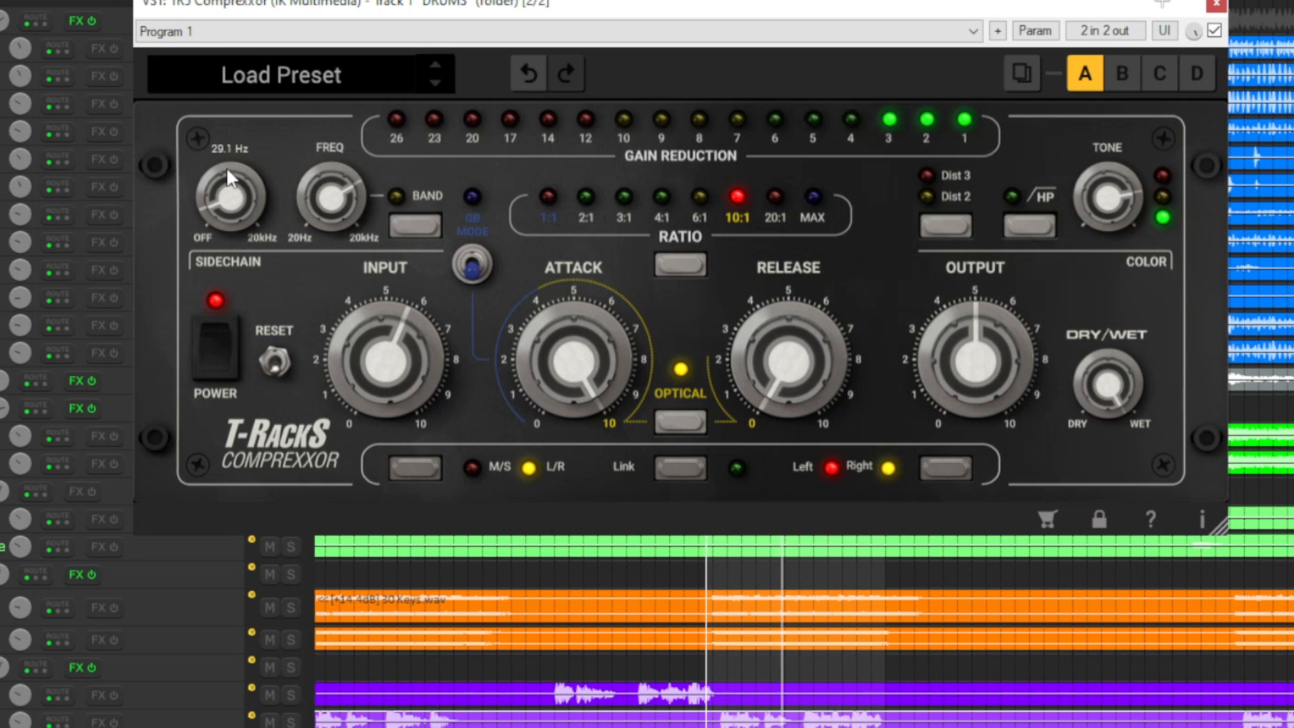
pyautogui.click(388, 220)
pyautogui.moveTo(333, 221); pyautogui.dragTo(330, 161)
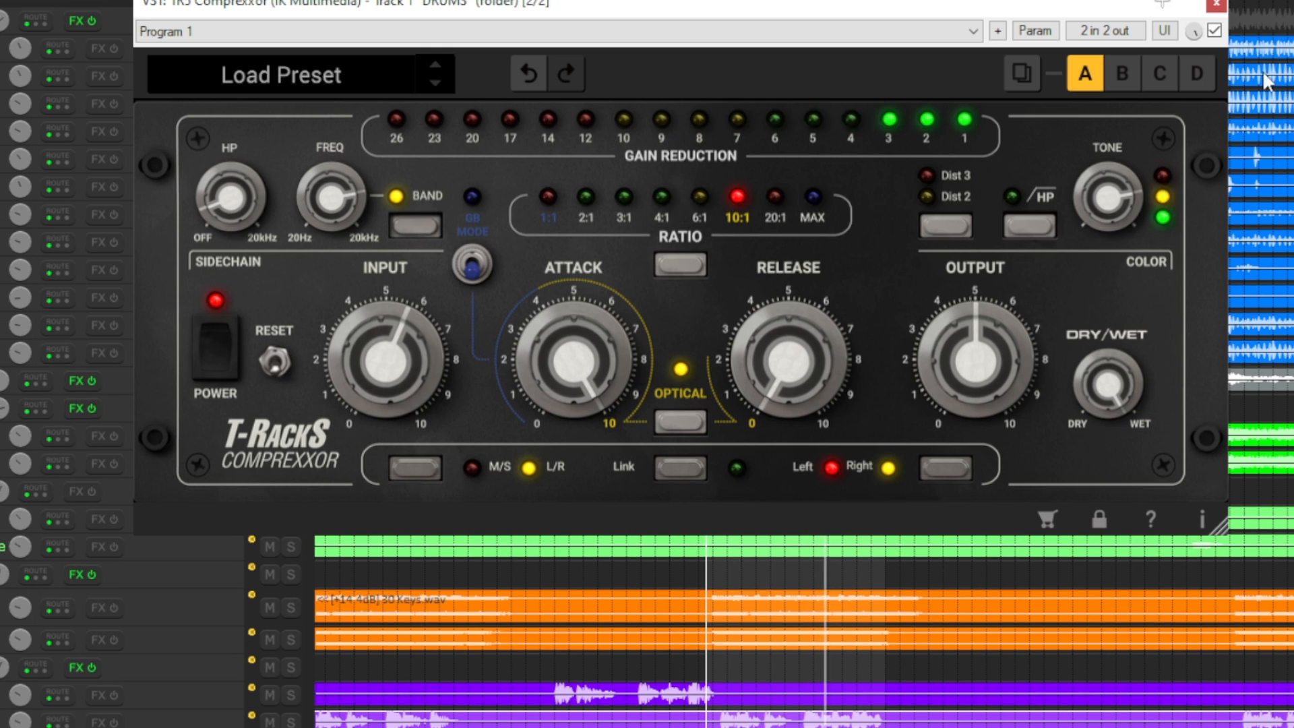
pyautogui.click(1213, 30)
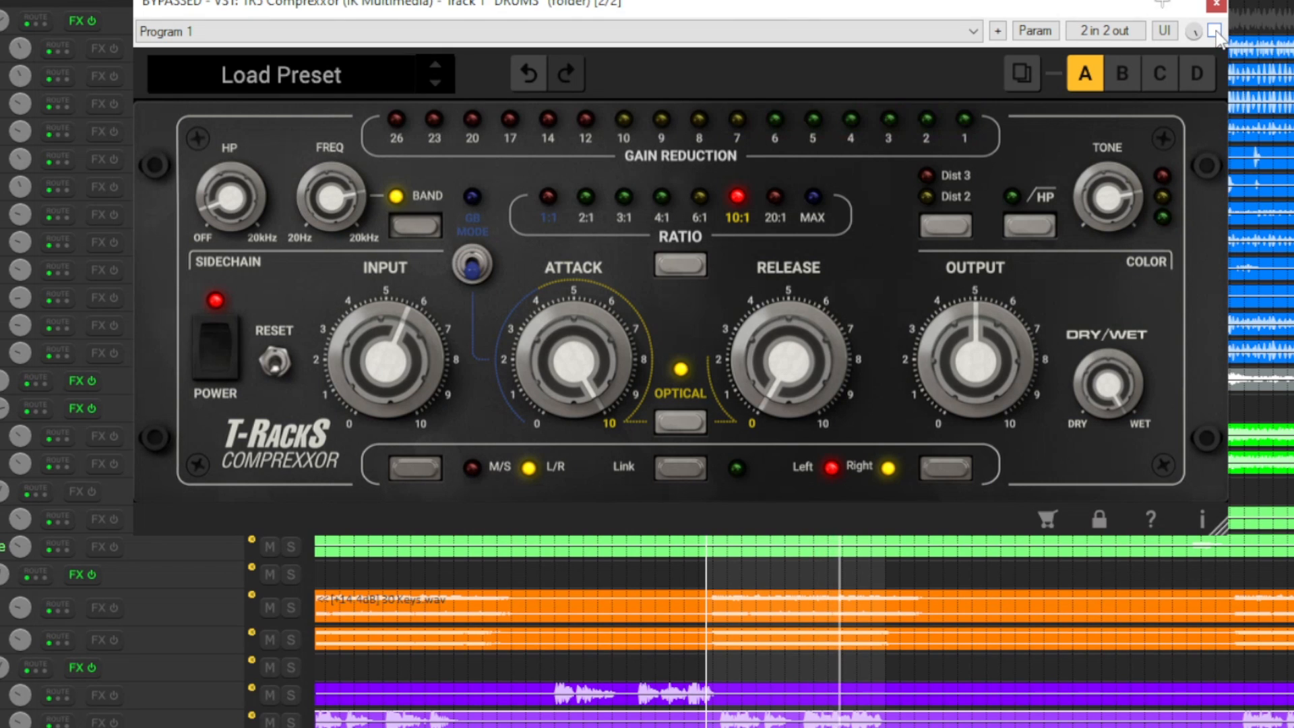
pyautogui.click(1214, 30)
# Step: Set the drums' attack to about 1 and release just below 5, compare with bypass, and raise the output slightly
pyautogui.moveTo(569, 378); pyautogui.dragTo(624, 645)
pyautogui.moveTo(744, 412); pyautogui.dragTo(780, 215)
pyautogui.moveTo(955, 373)
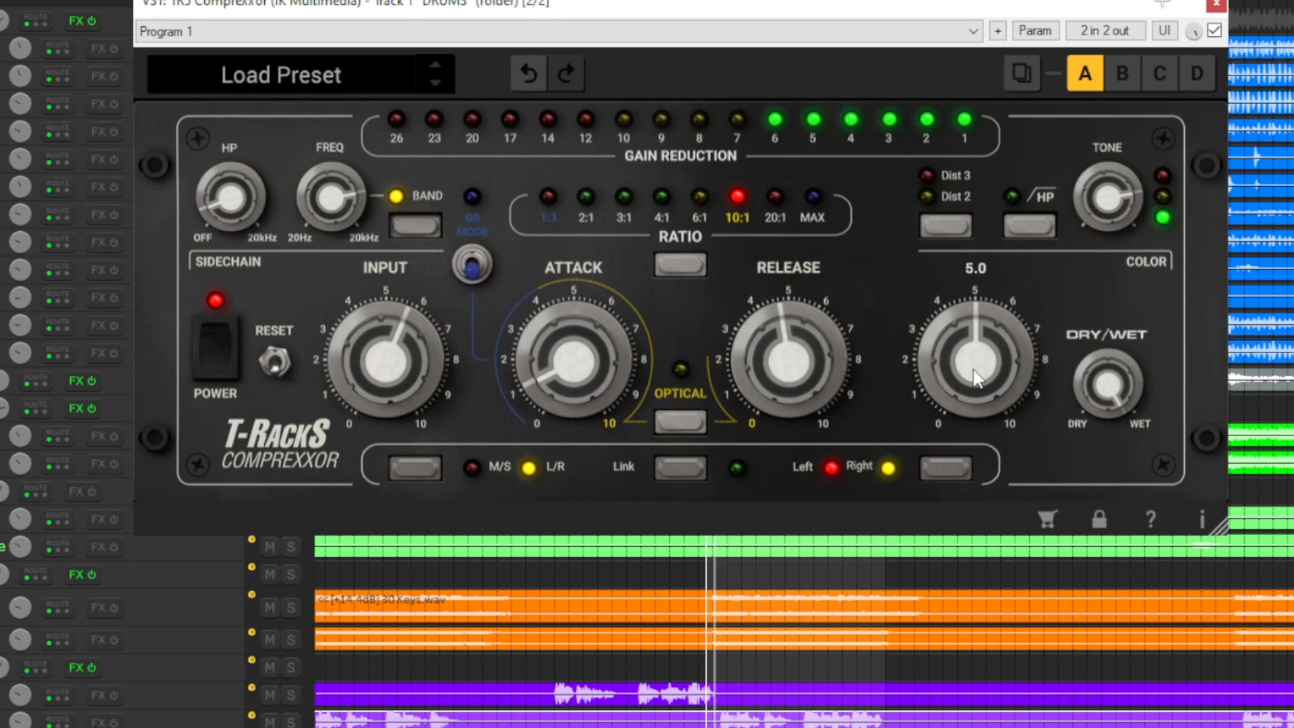
pyautogui.click(1214, 30)
pyautogui.click(1214, 30)
pyautogui.moveTo(979, 364); pyautogui.dragTo(979, 345)
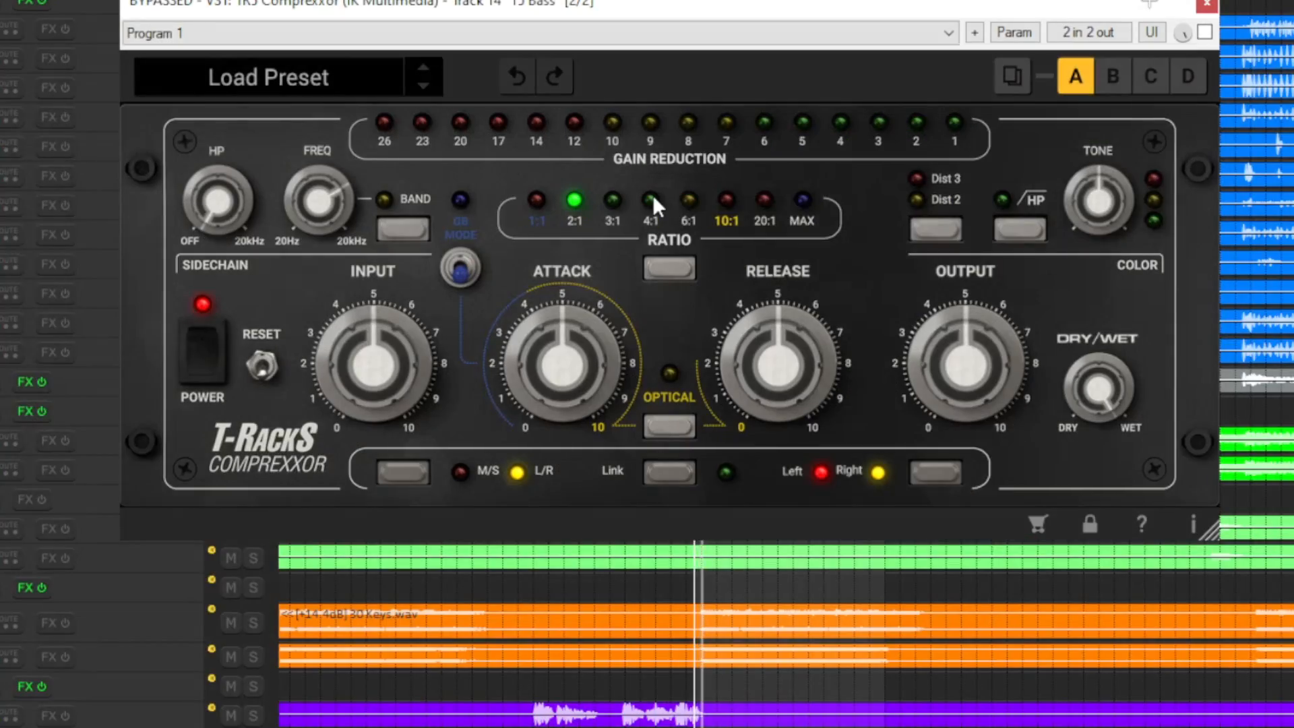
# Step: Enable the 15 Bass compressor and set its attack to about 3, release to about 2.7, and input to about 7
pyautogui.click(1204, 32)
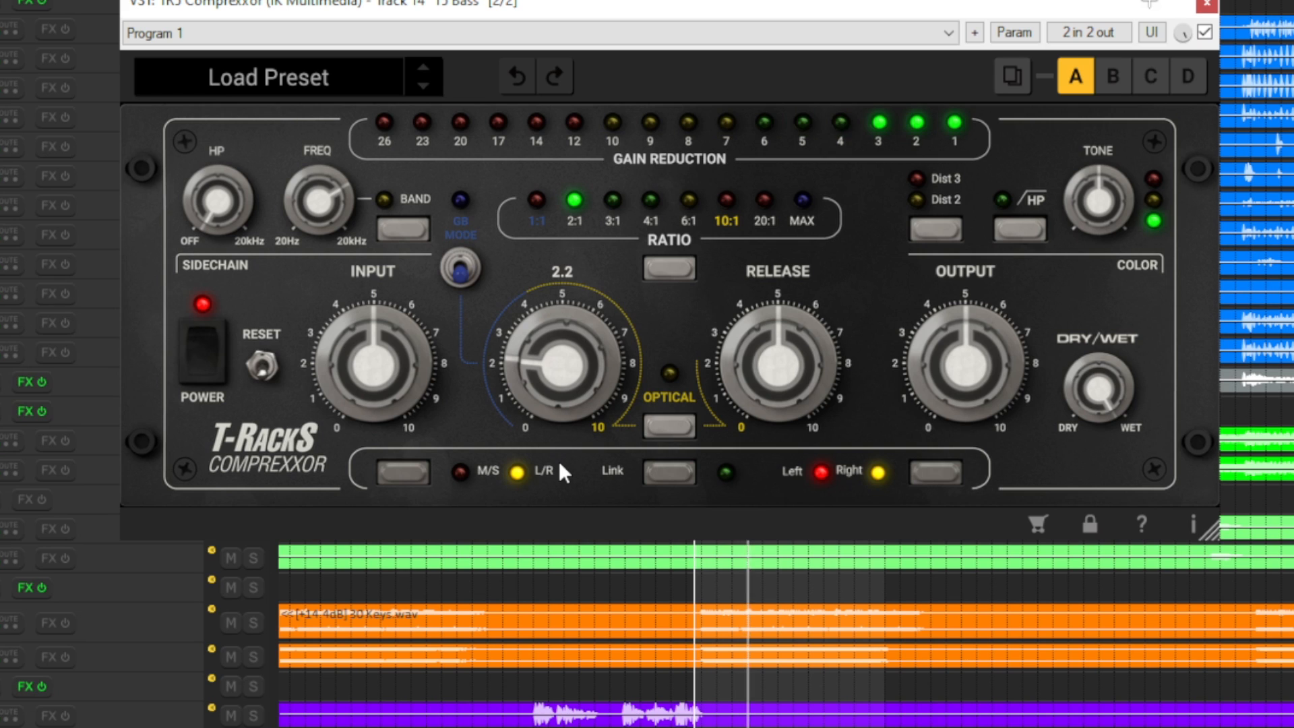
pyautogui.moveTo(560, 460); pyautogui.dragTo(560, 435)
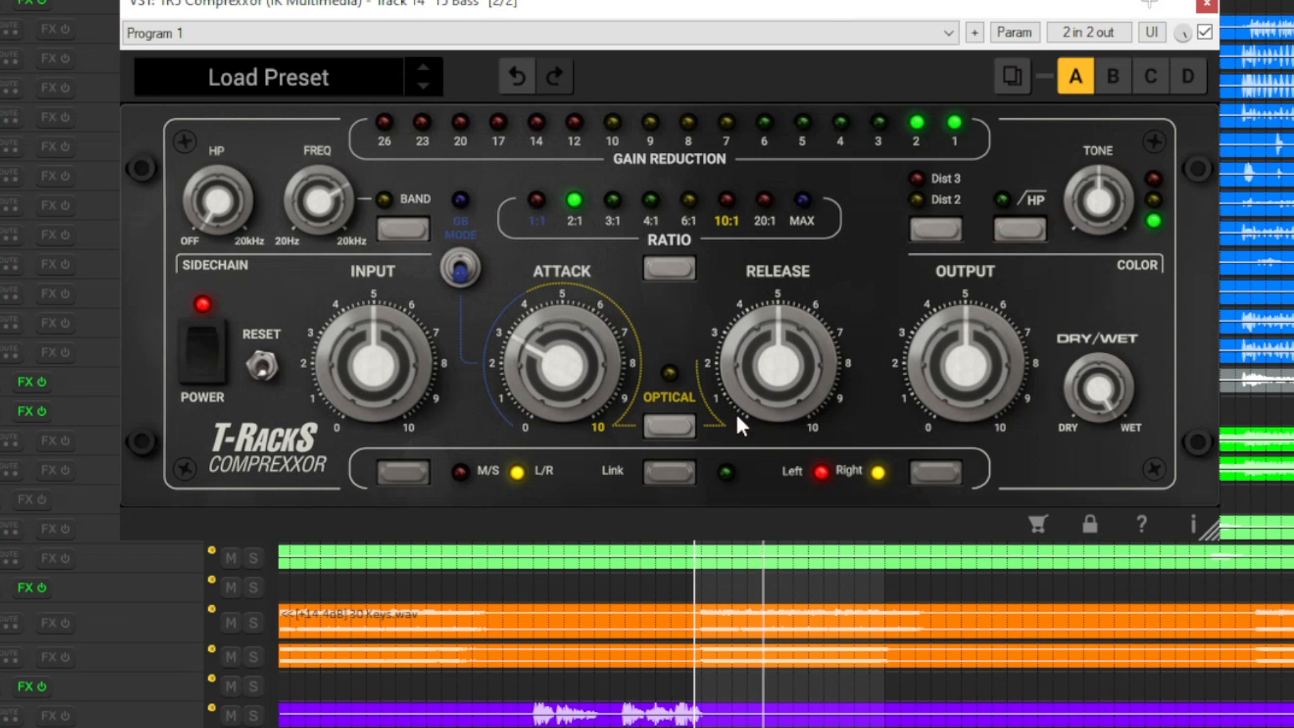
pyautogui.moveTo(767, 357); pyautogui.dragTo(764, 431)
pyautogui.moveTo(390, 338); pyautogui.dragTo(393, 306)
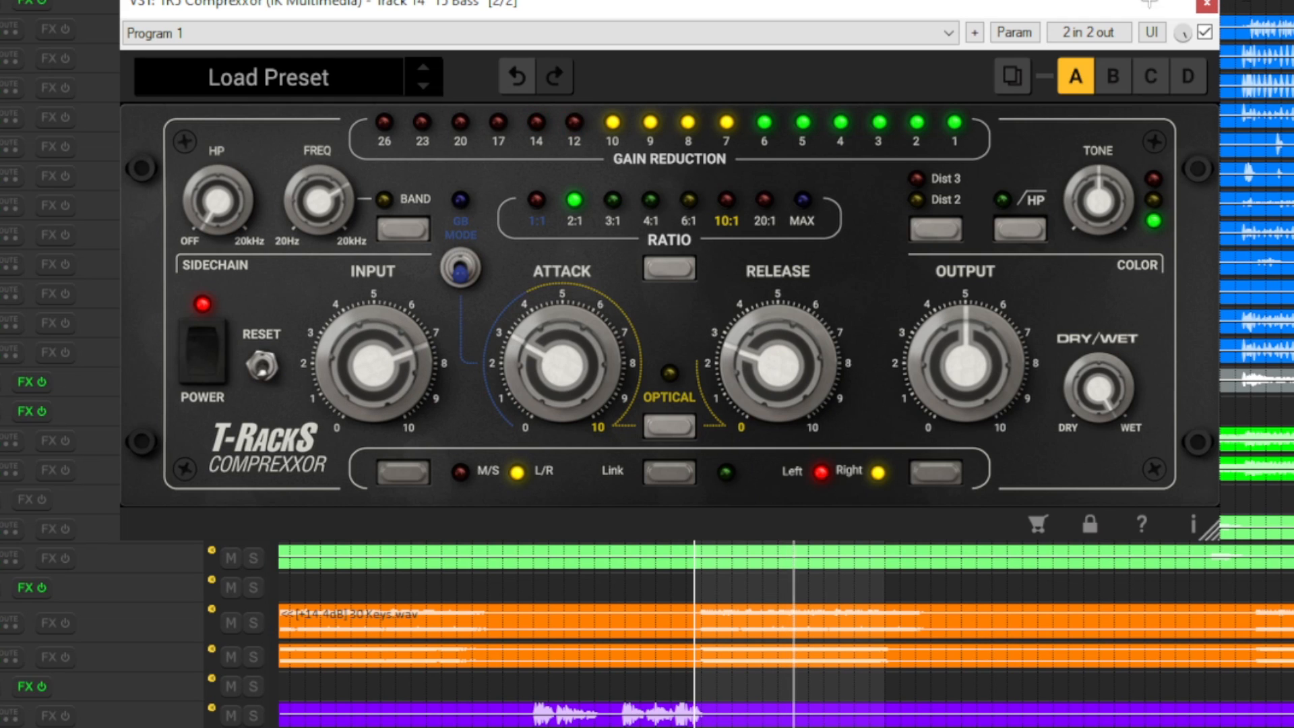
# Step: Compare the bass with the compressor bypassed, and set its input to 7.9 and ratio to 4:1
pyautogui.click(1204, 32)
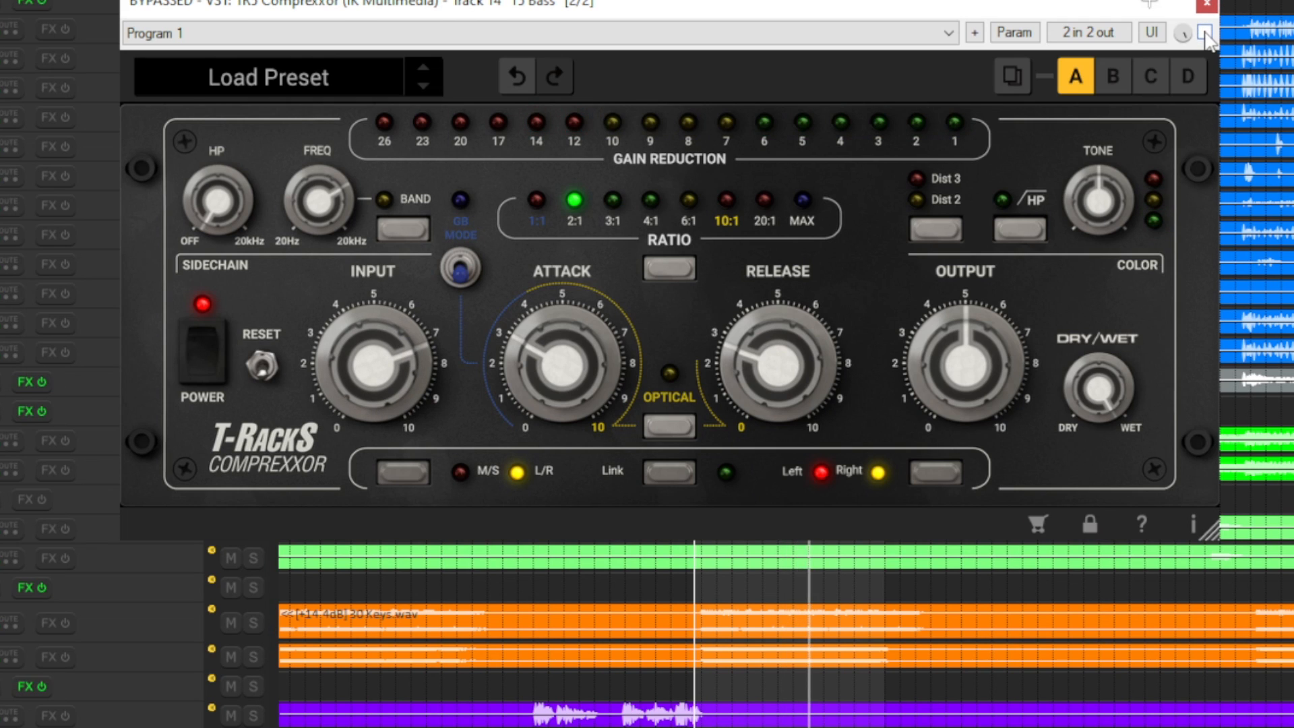
pyautogui.click(1205, 32)
pyautogui.moveTo(380, 354); pyautogui.dragTo(380, 337)
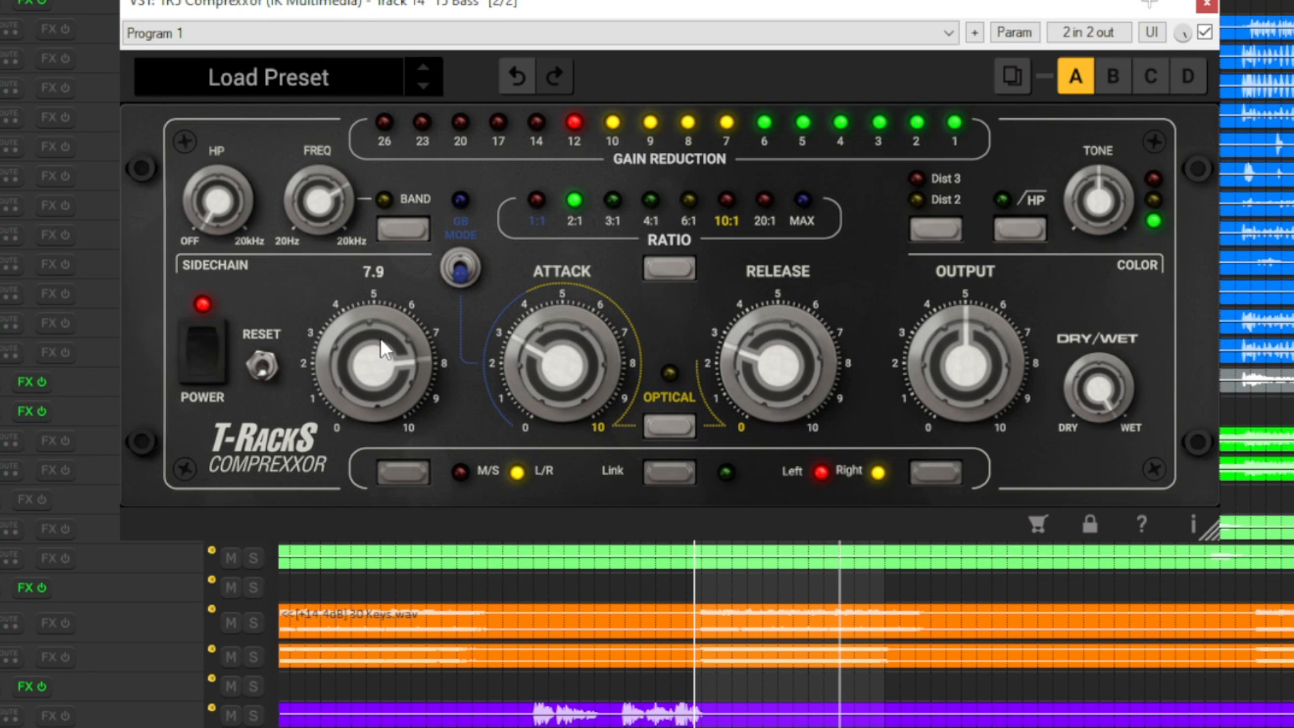
pyautogui.click(669, 266)
pyautogui.click(672, 266)
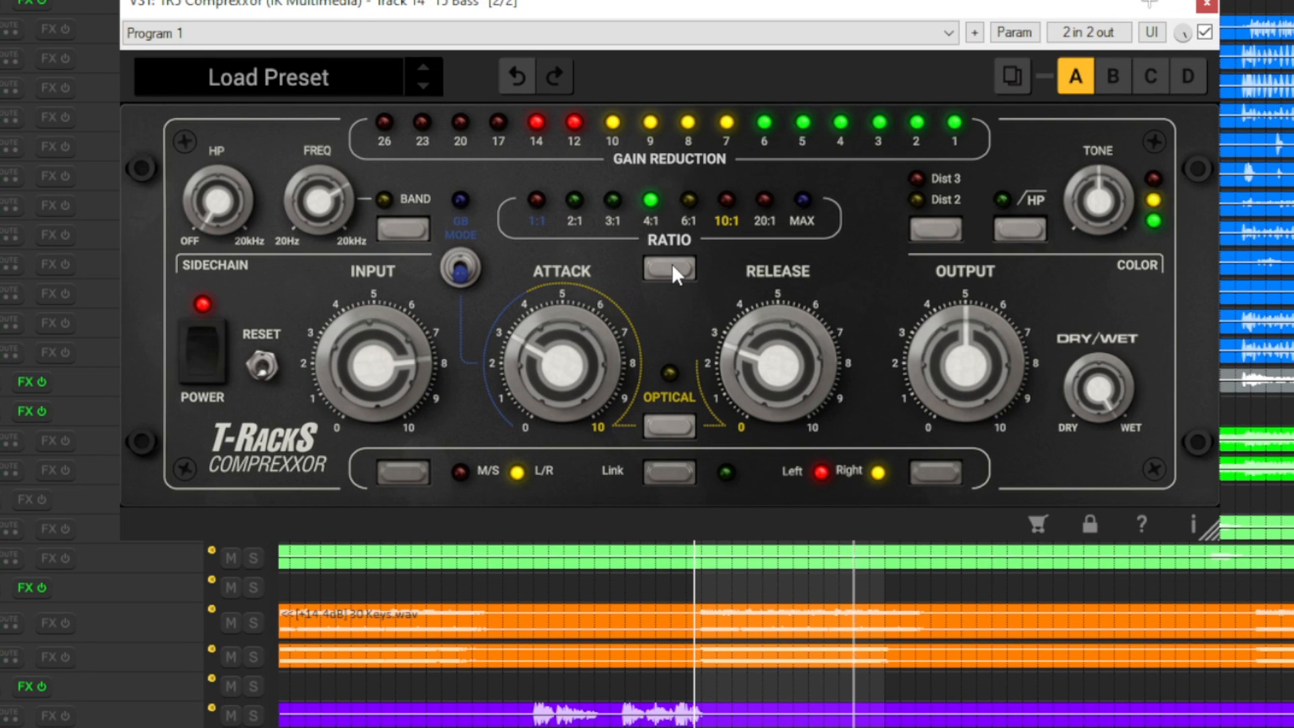
# Step: Reduce the bass input to about 6.5, raise the output to 5.7, and compare with the compressor bypassed
pyautogui.moveTo(396, 349); pyautogui.dragTo(396, 390)
pyautogui.moveTo(967, 379); pyautogui.dragTo(968, 350)
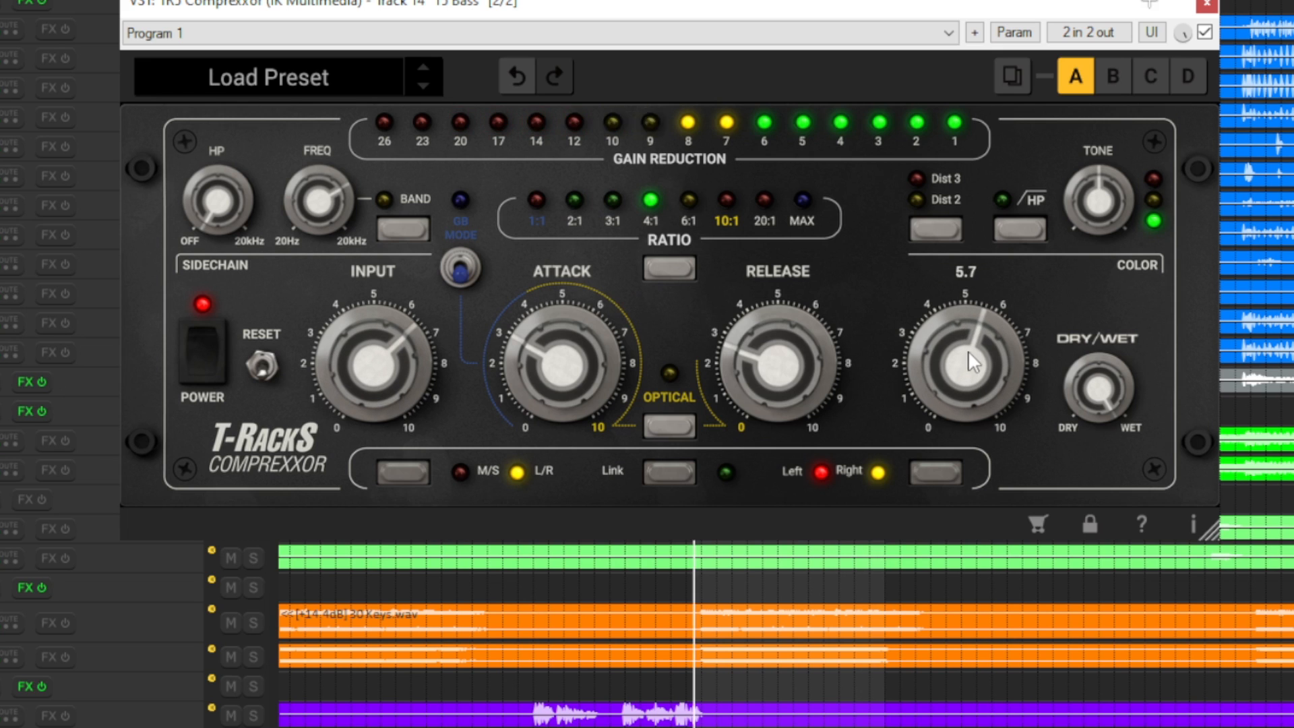
pyautogui.click(1205, 31)
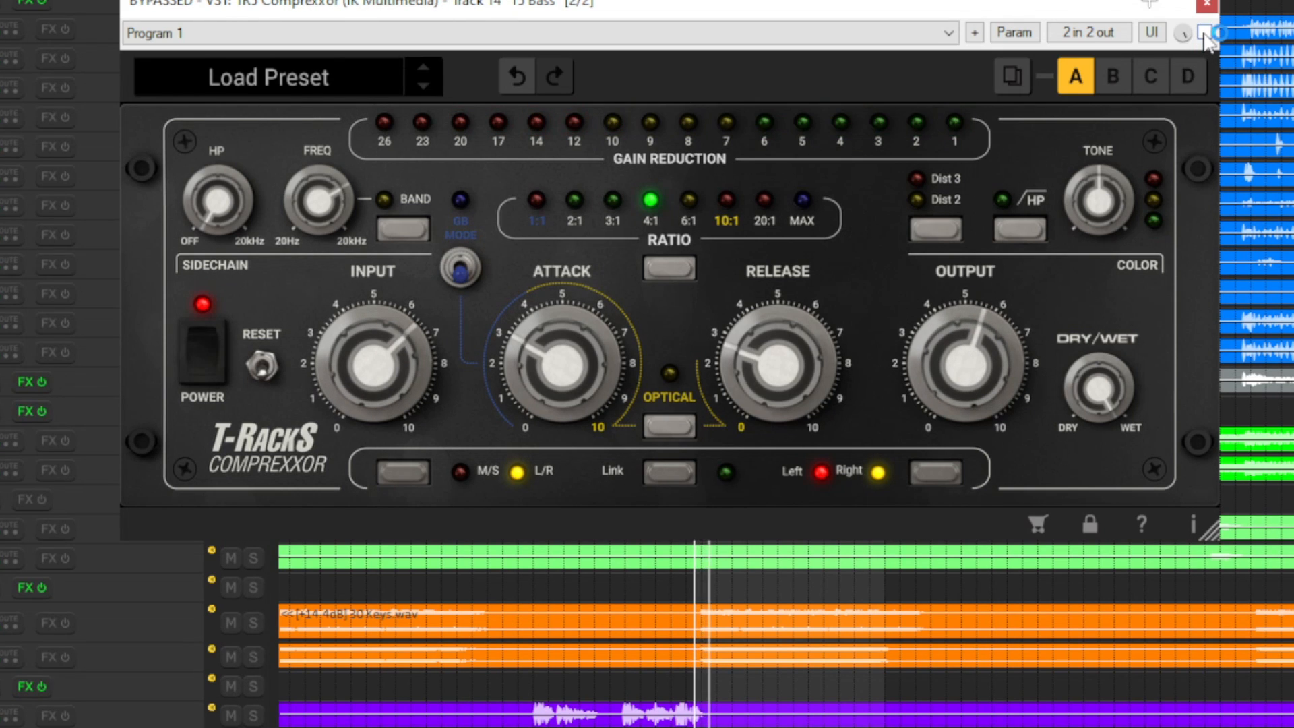
pyautogui.click(1205, 32)
# Step: Raise the bass output to 5.9 and switch the color section to Dist 3
pyautogui.moveTo(952, 346); pyautogui.dragTo(955, 338)
pyautogui.click(936, 229)
pyautogui.click(937, 229)
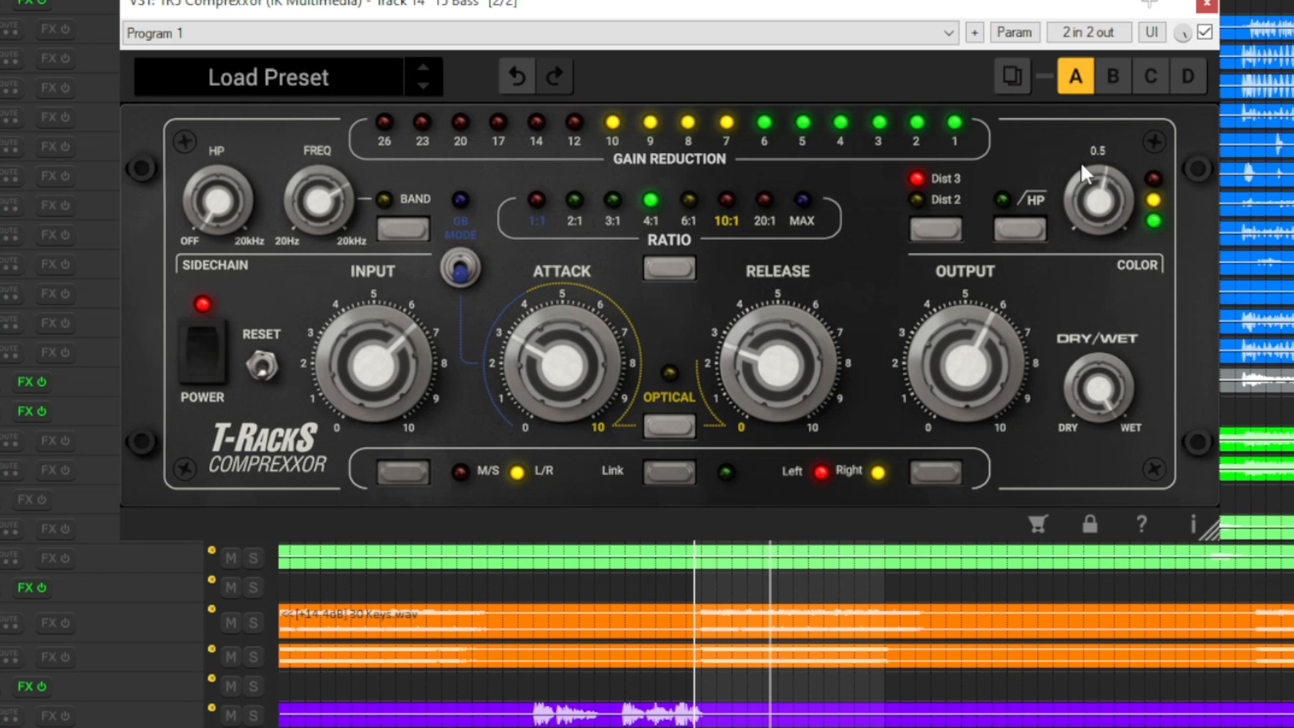
# Step: Set the bass color tone to 5.0 and compare with the compressor bypassed
pyautogui.moveTo(1079, 188); pyautogui.dragTo(1098, 149)
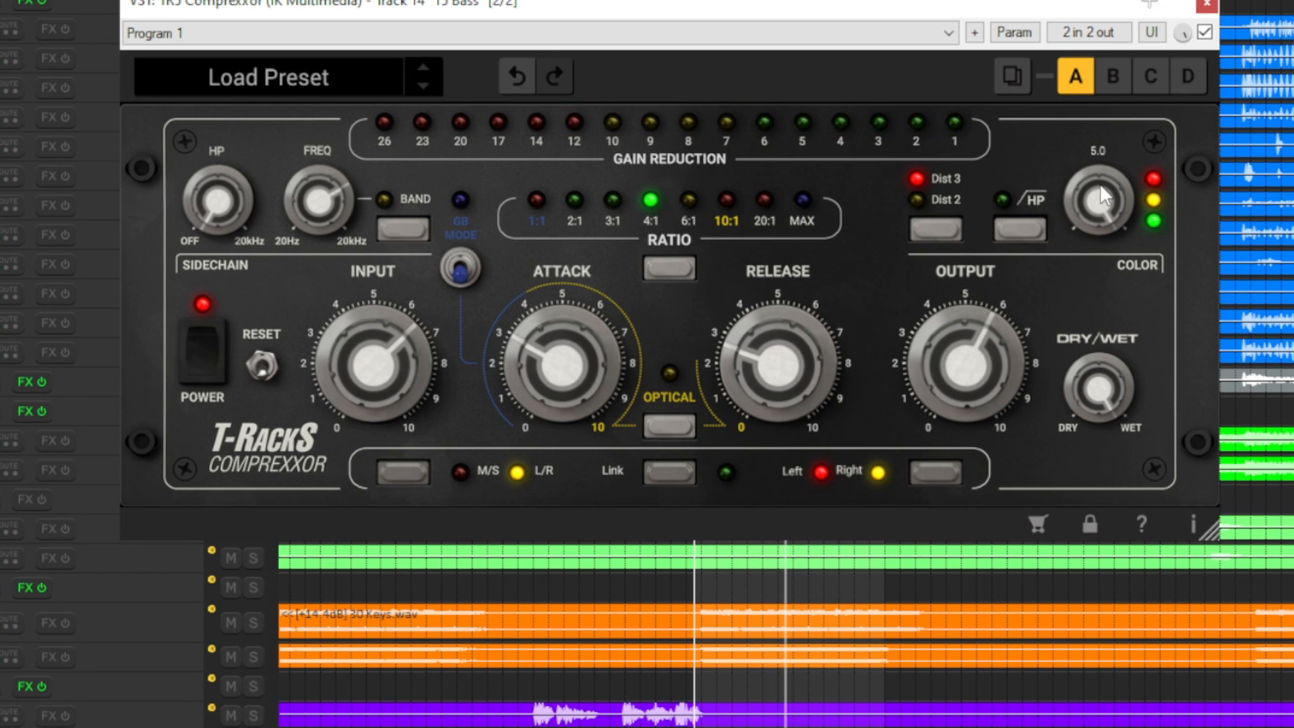
pyautogui.moveTo(1098, 237); pyautogui.dragTo(1095, 279)
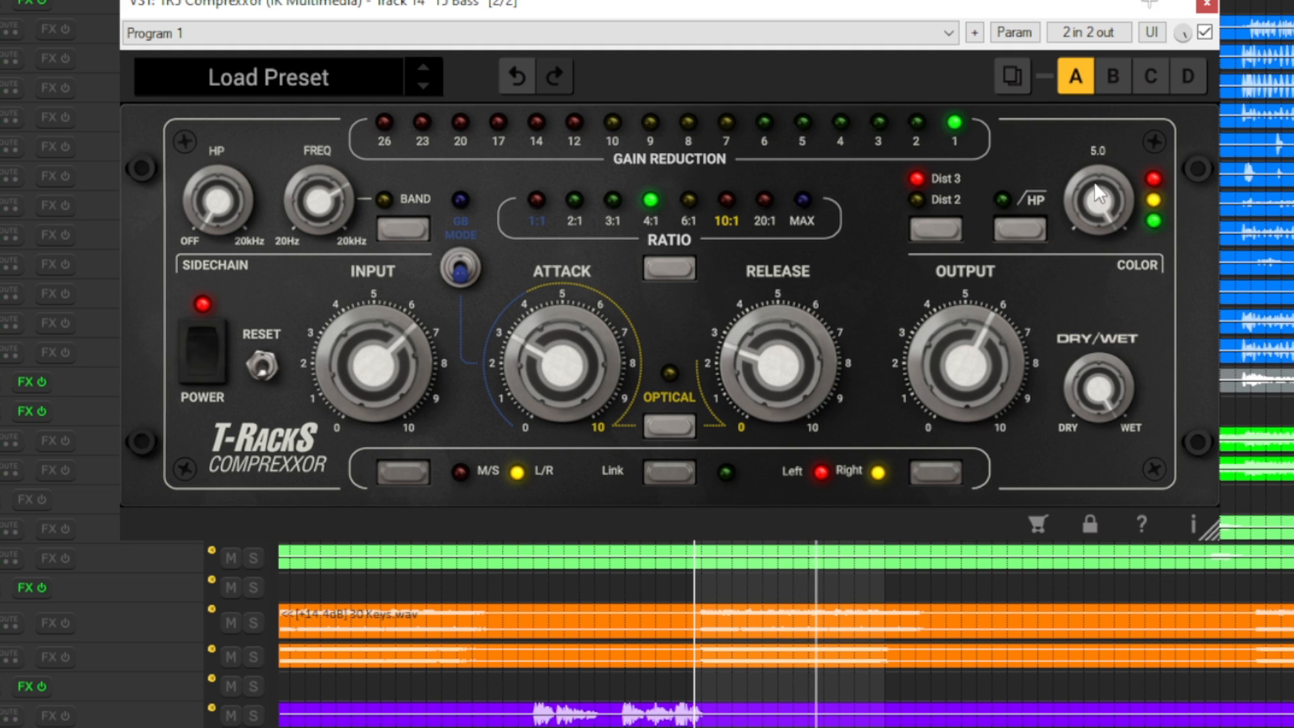
pyautogui.click(1205, 33)
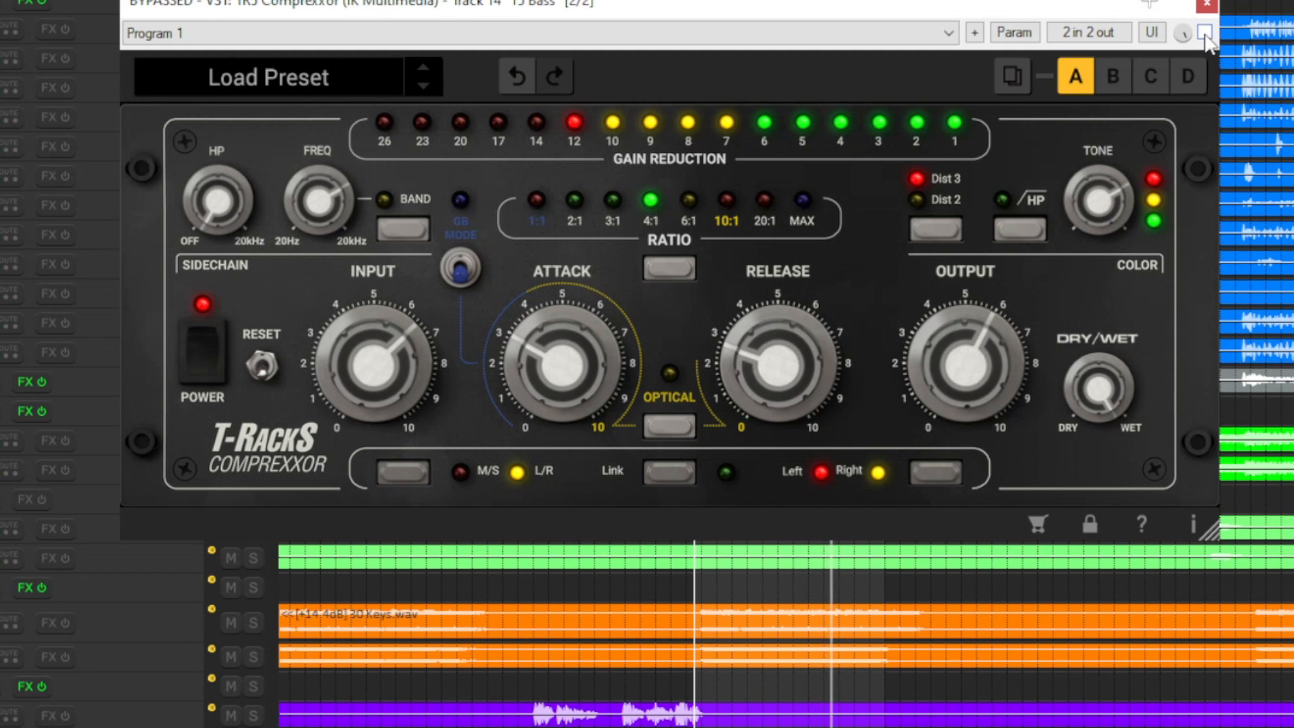
pyautogui.click(1205, 32)
# Step: Set the bass attack to its minimum, raise the input to about 6.8, and compare with the compressor bypassed
pyautogui.moveTo(564, 362)
pyautogui.moveTo(563, 358); pyautogui.dragTo(560, 490)
pyautogui.moveTo(363, 381)
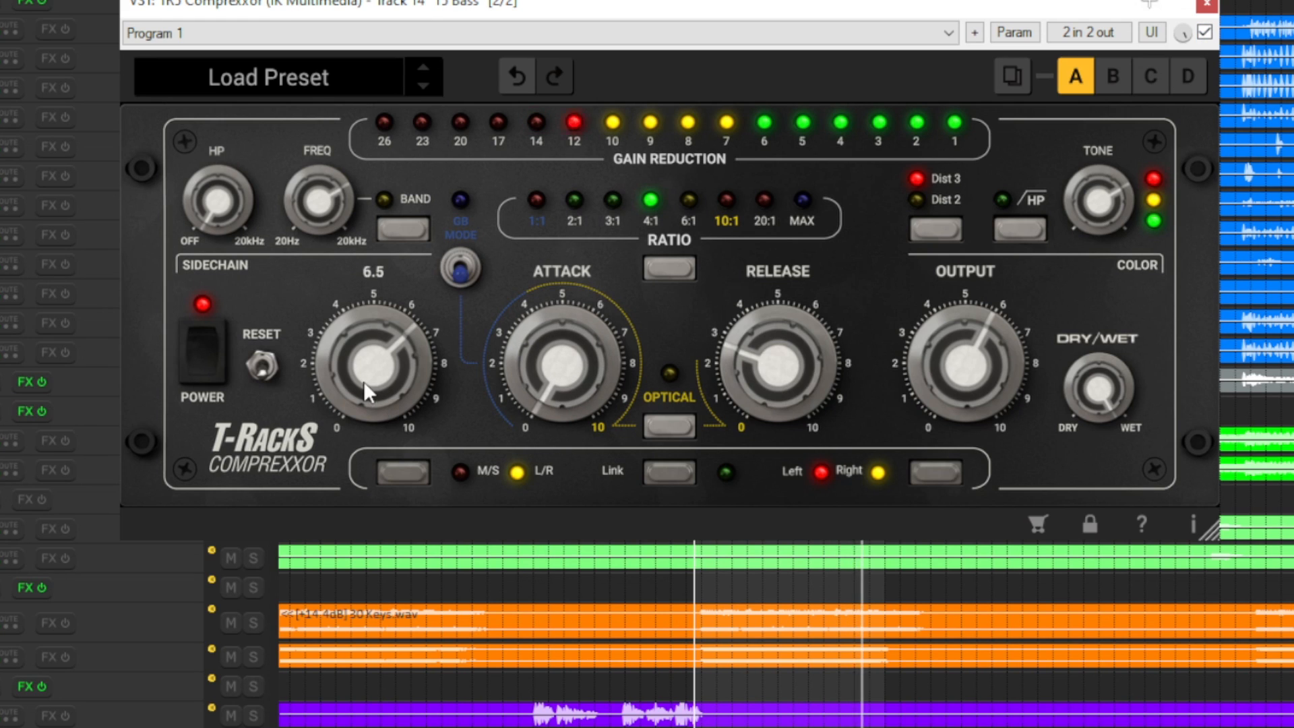
pyautogui.moveTo(990, 363)
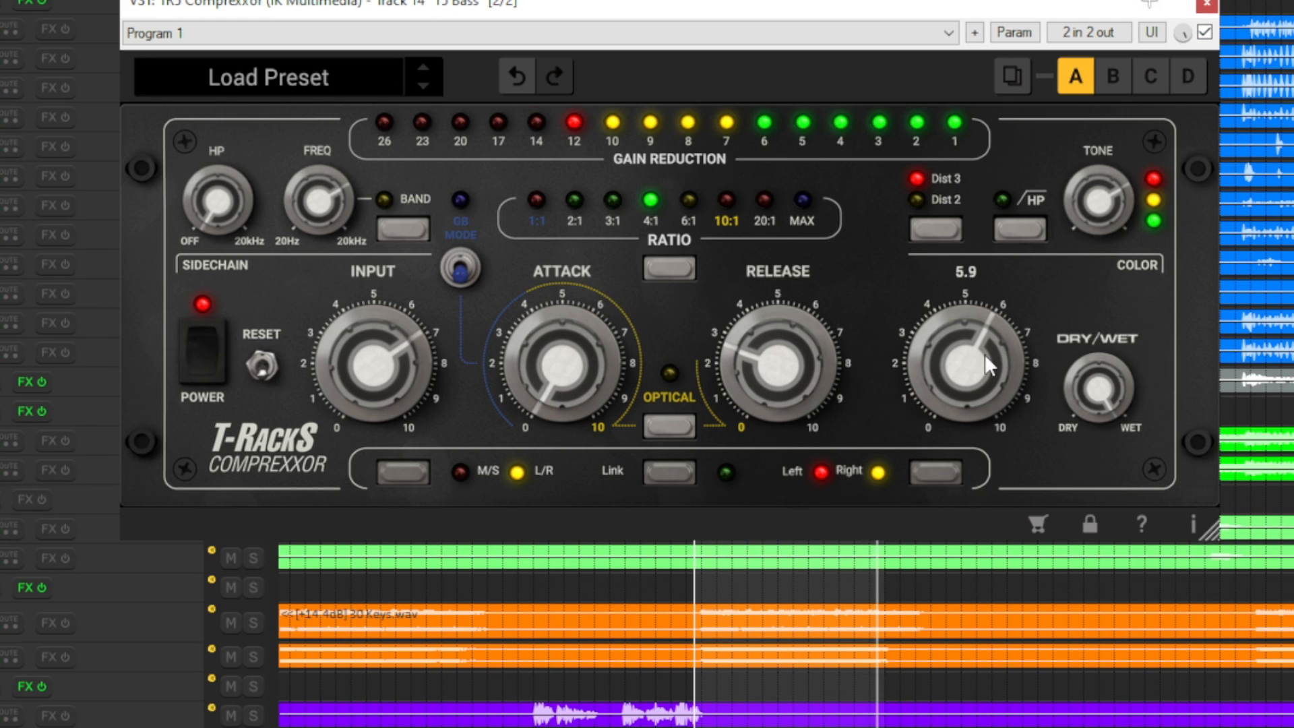
pyautogui.click(1205, 32)
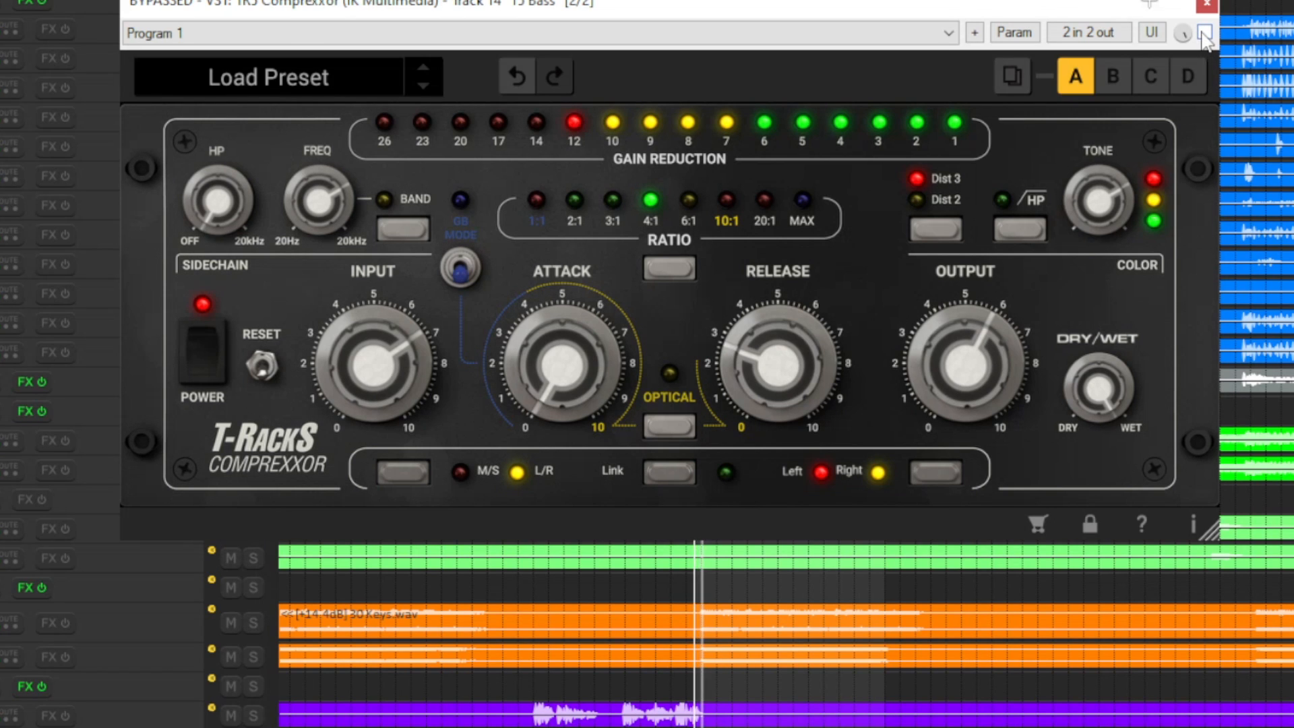
pyautogui.click(1205, 33)
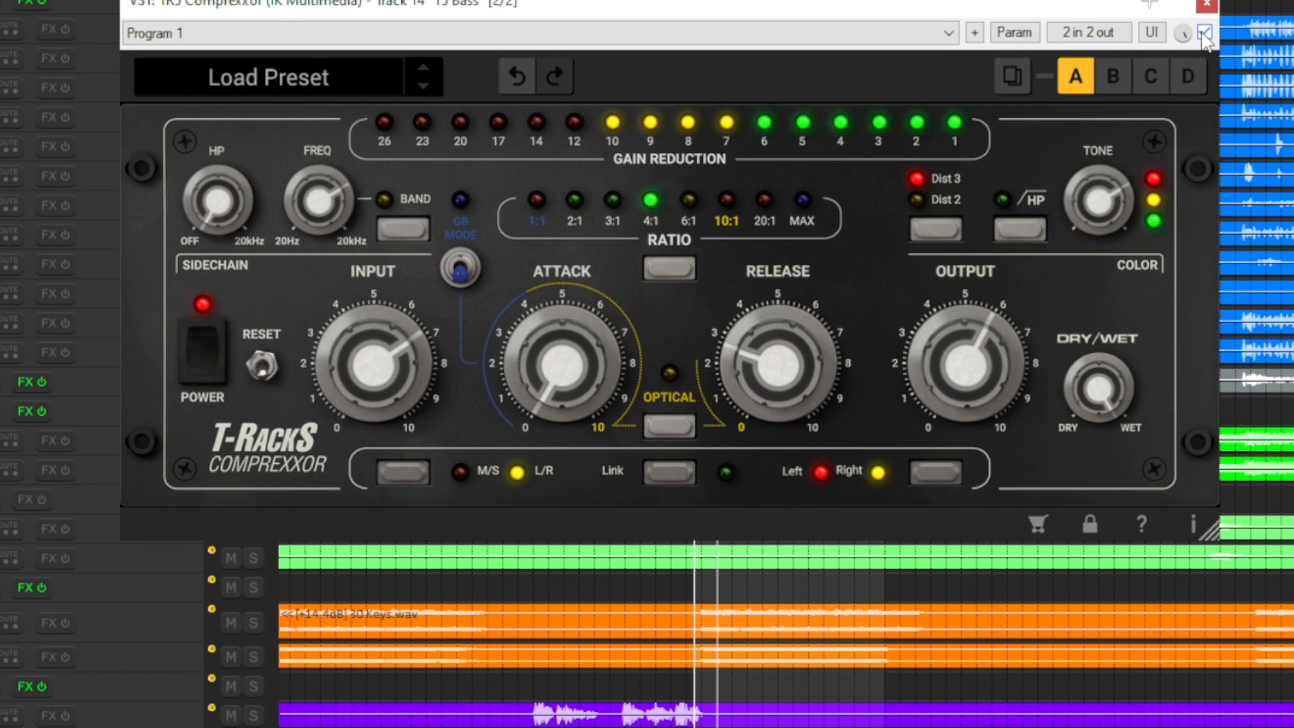
# Step: Try progressively higher ratios on the bass, from 6:1 through 20:1 up to MAX
pyautogui.click(661, 267)
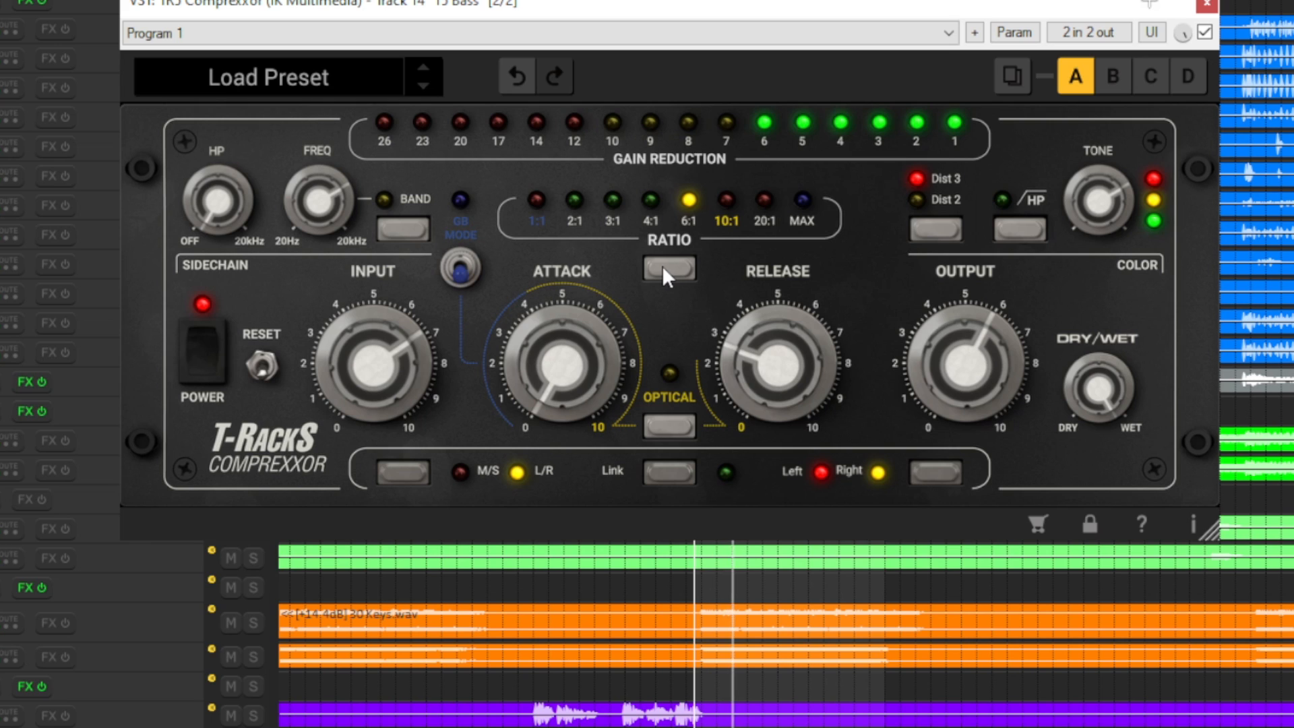
pyautogui.click(661, 266)
pyautogui.click(663, 267)
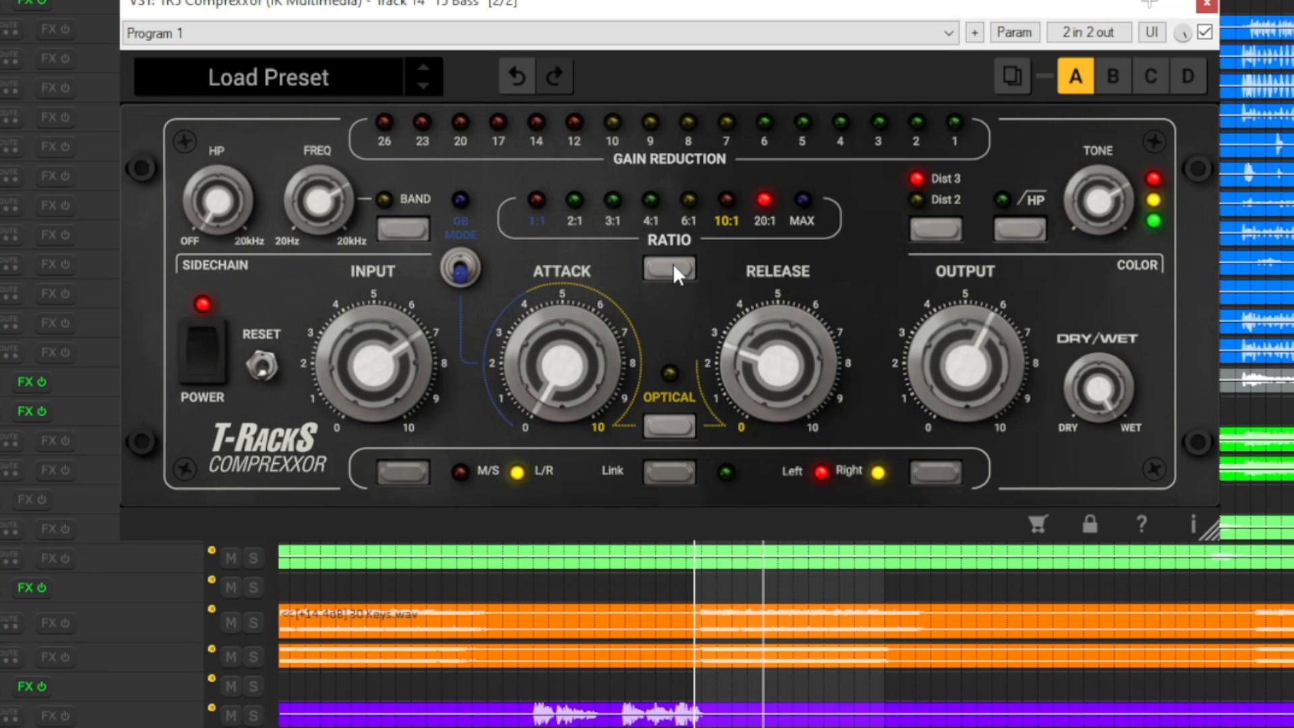
pyautogui.click(673, 263)
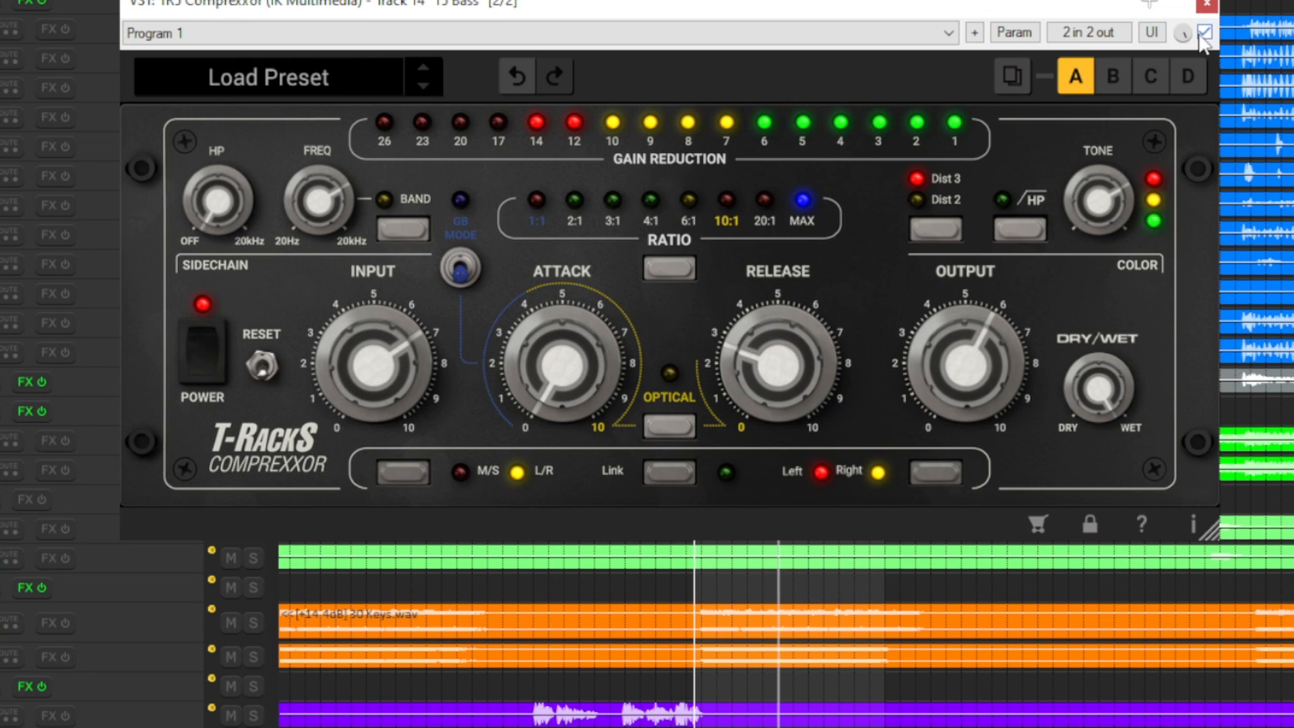
pyautogui.moveTo(1111, 332)
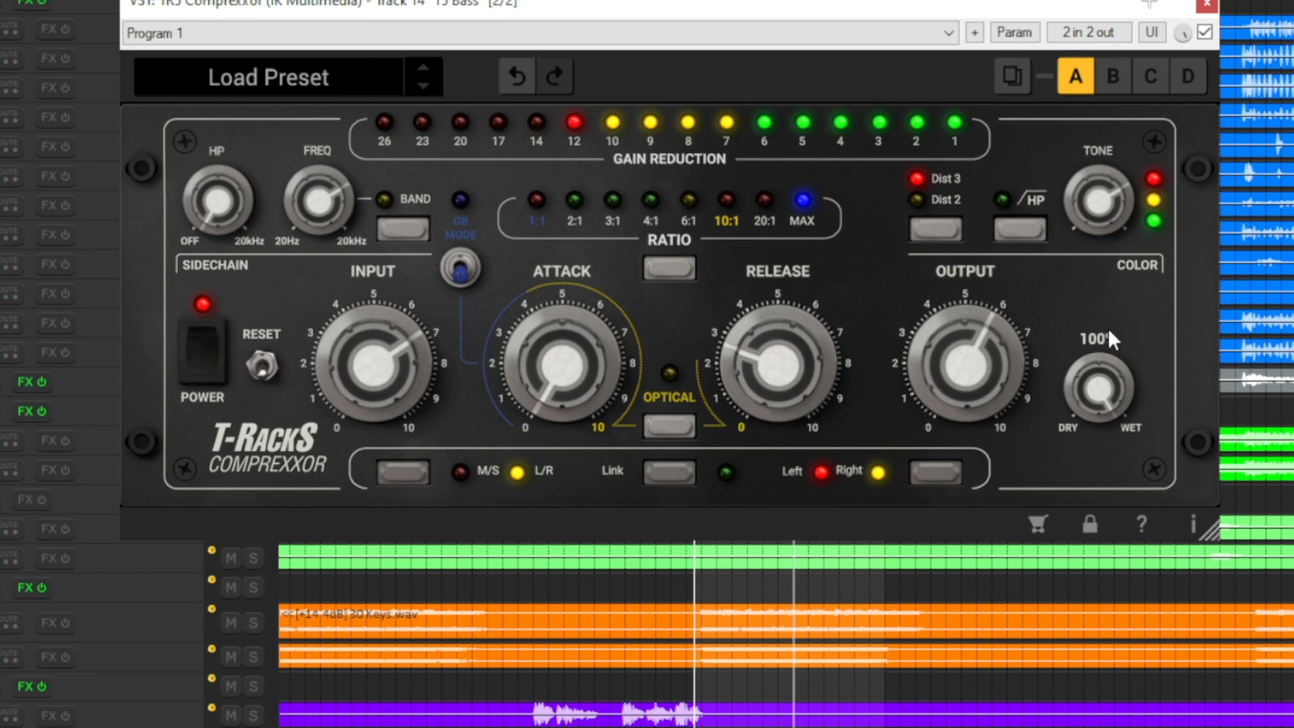
# Step: Enable Optical mode on the bass, try an attack of 6.9, and bypass the compressor for comparison
pyautogui.click(671, 429)
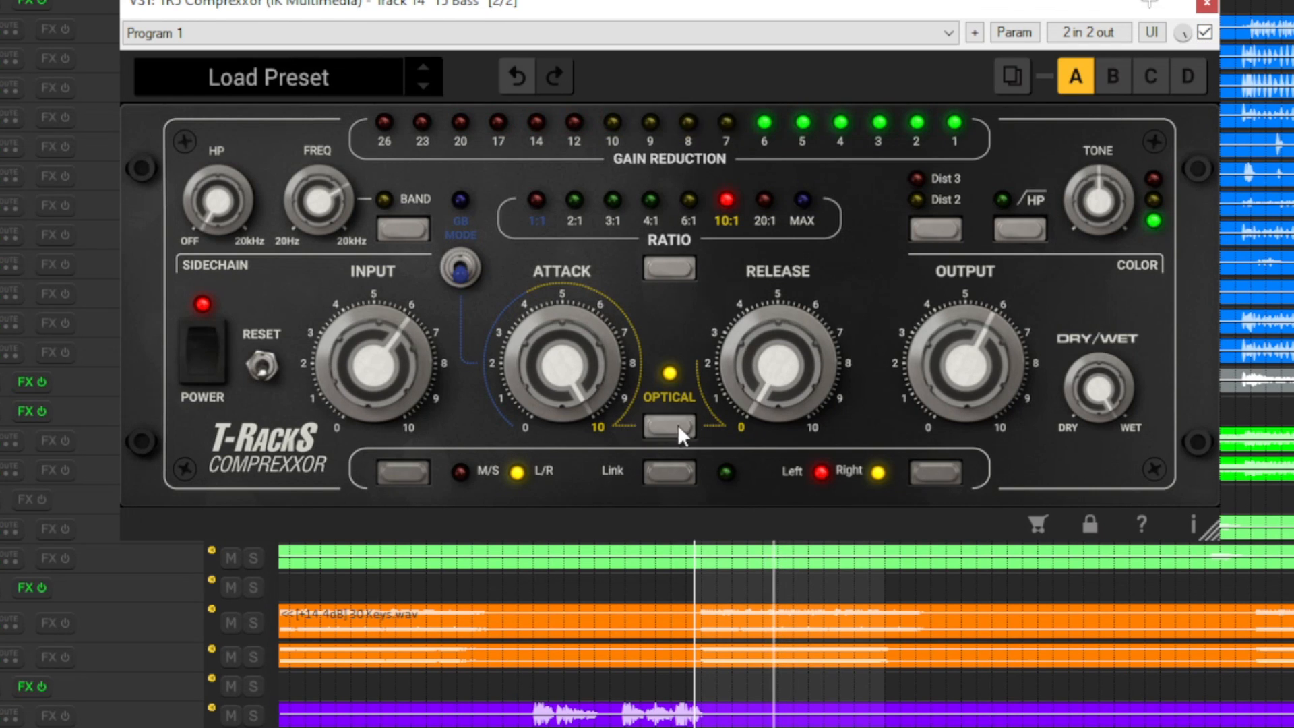
pyautogui.moveTo(575, 378); pyautogui.dragTo(585, 444)
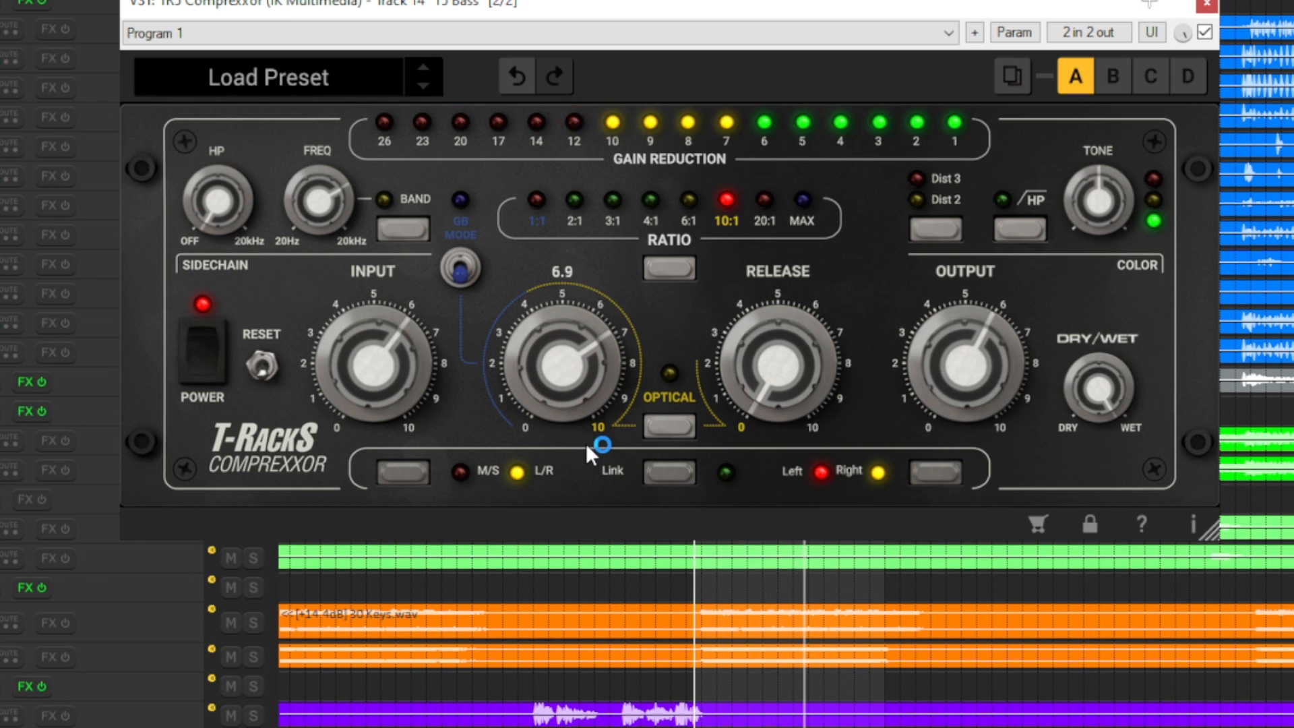
pyautogui.click(1204, 33)
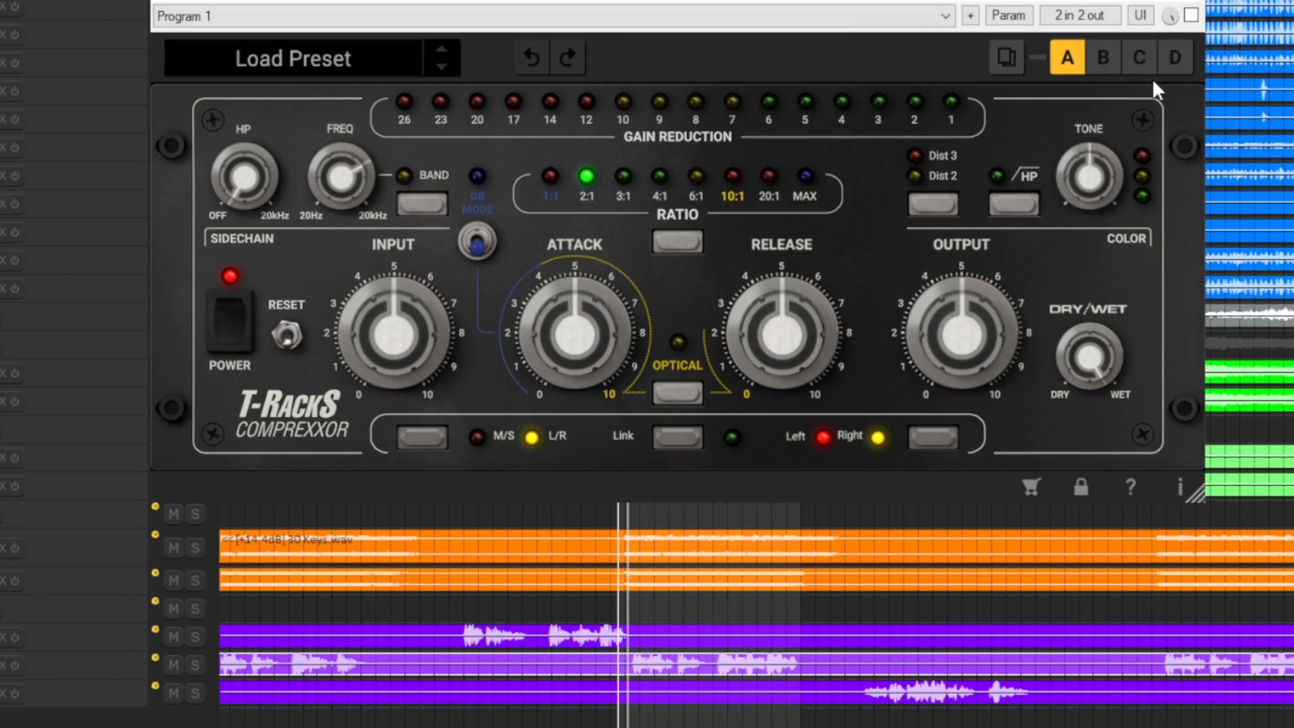
# Step: Enable the compressor on the next track and set its attack to 3.6 and ratio to 4:1
pyautogui.click(1191, 15)
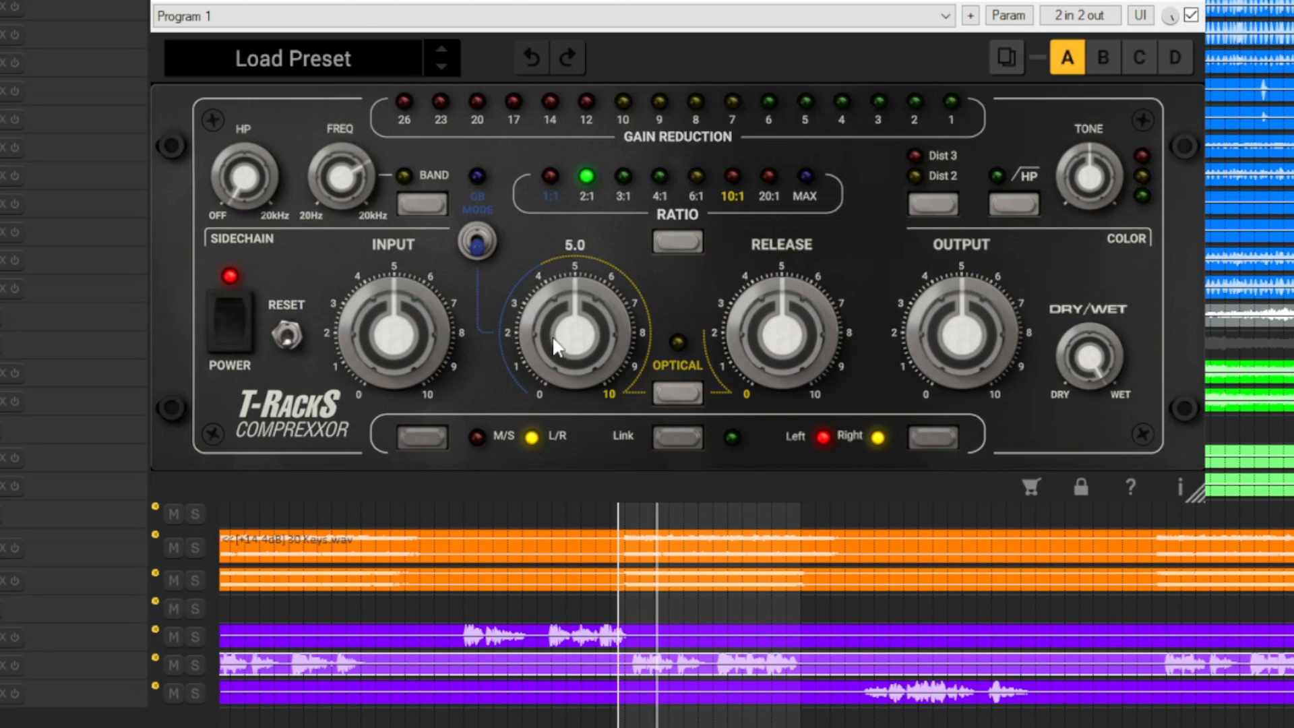
pyautogui.moveTo(576, 333); pyautogui.dragTo(504, 342)
pyautogui.moveTo(593, 308); pyautogui.dragTo(588, 347)
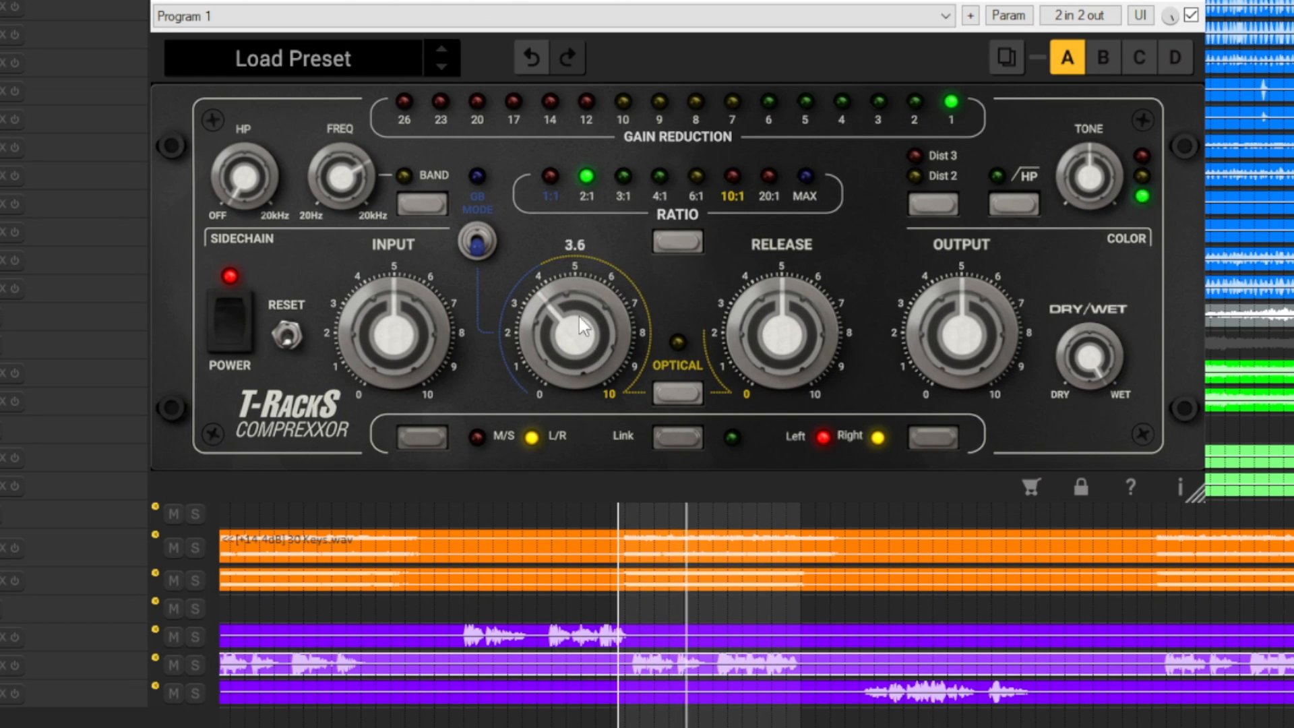
pyautogui.click(674, 241)
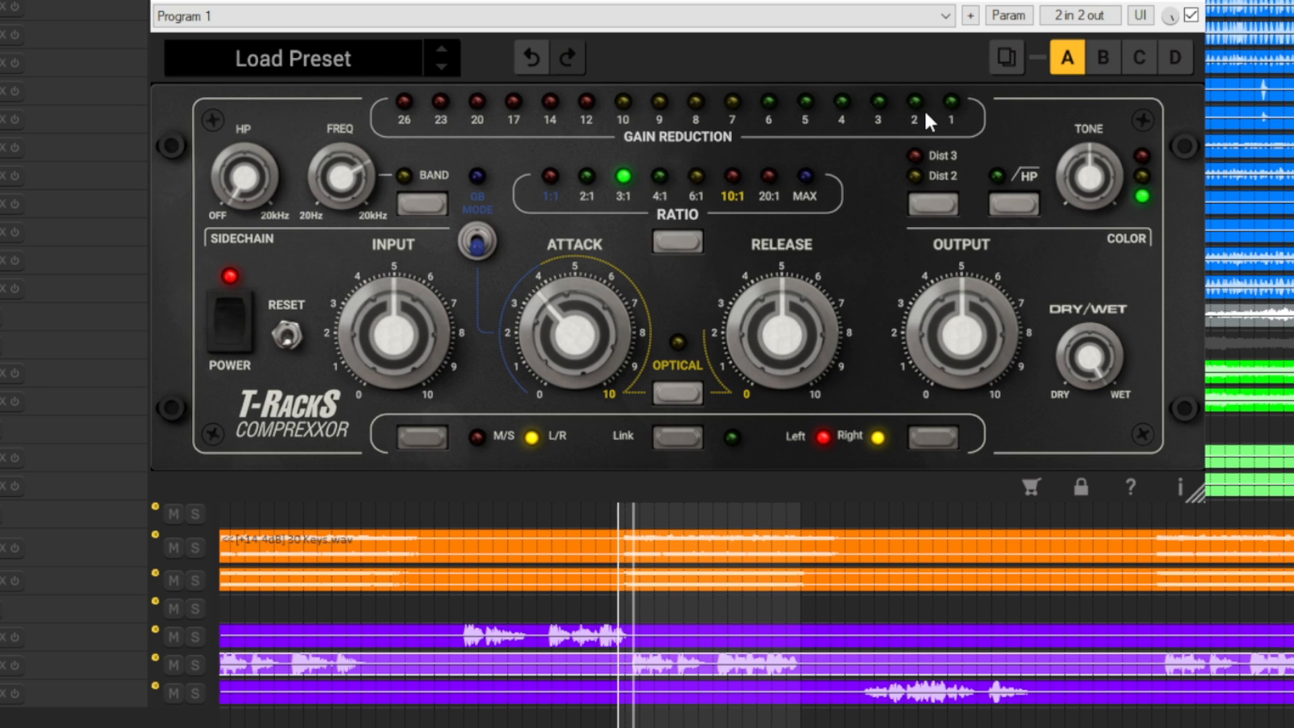
pyautogui.moveTo(574, 330)
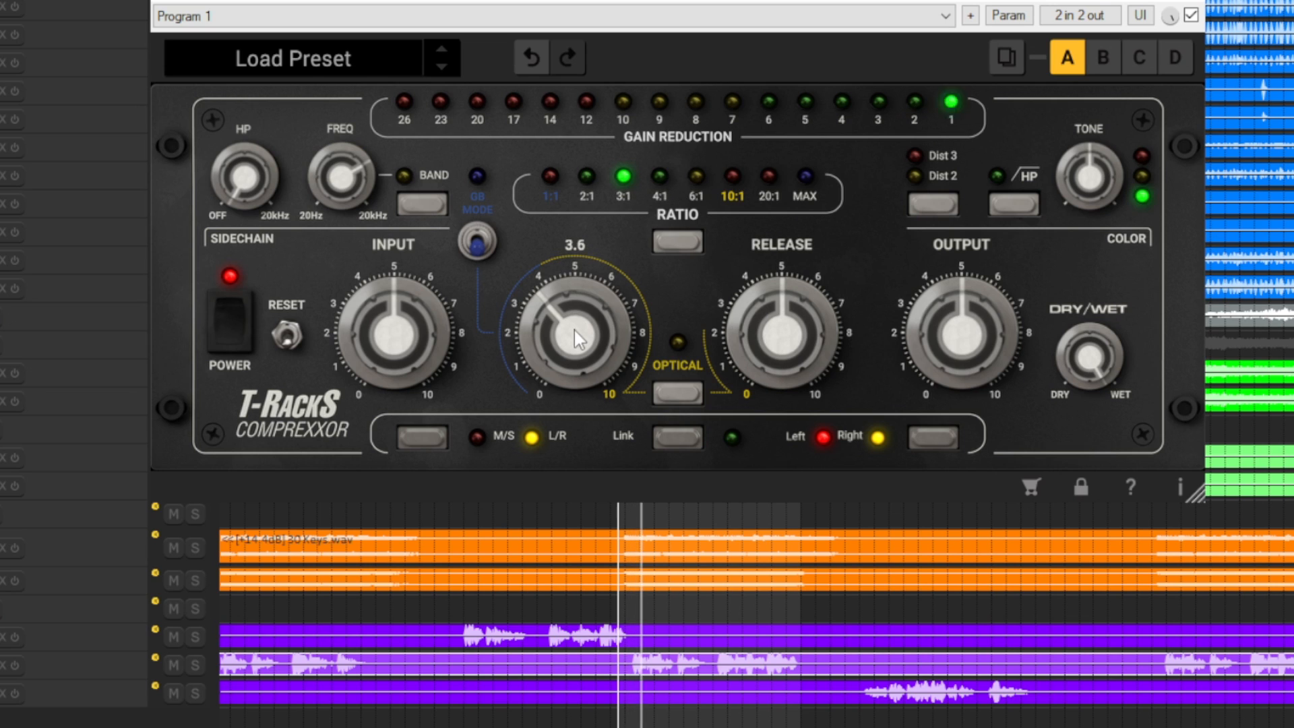
pyautogui.click(675, 232)
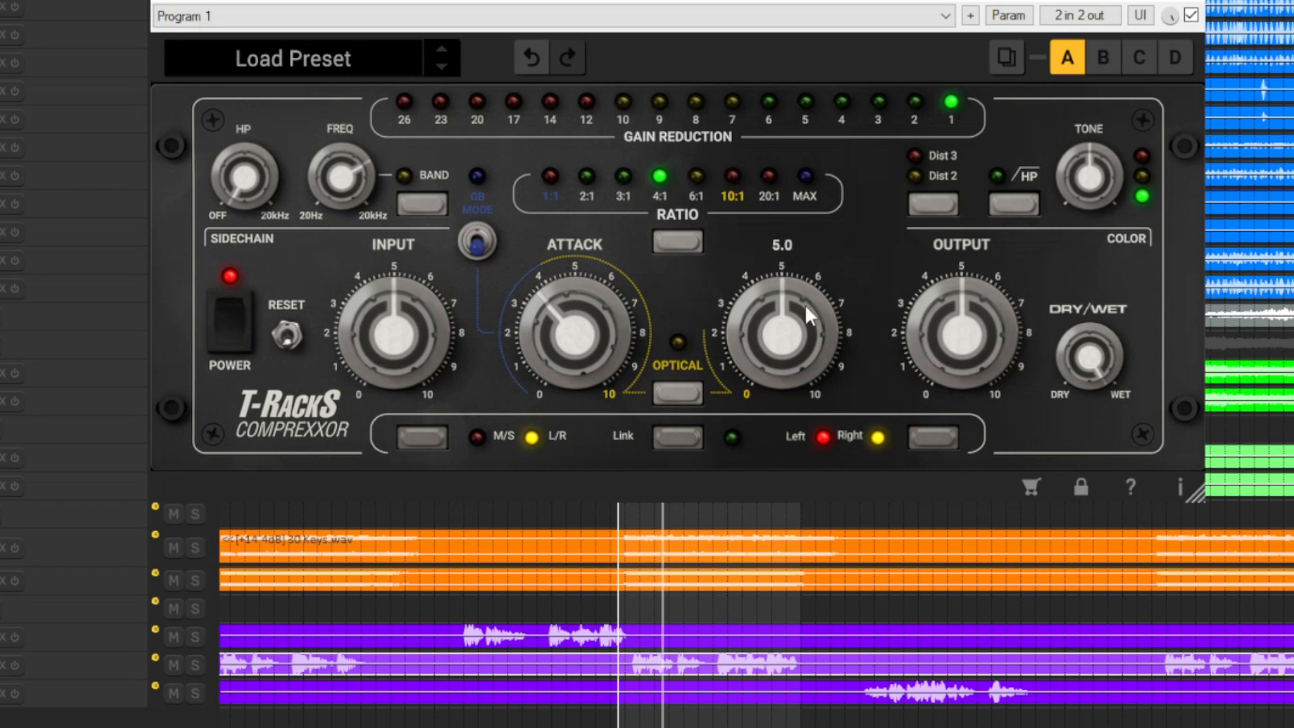
# Step: Set this track's release to 2.9 and raise its input to about 5.4
pyautogui.moveTo(783, 318); pyautogui.dragTo(782, 381)
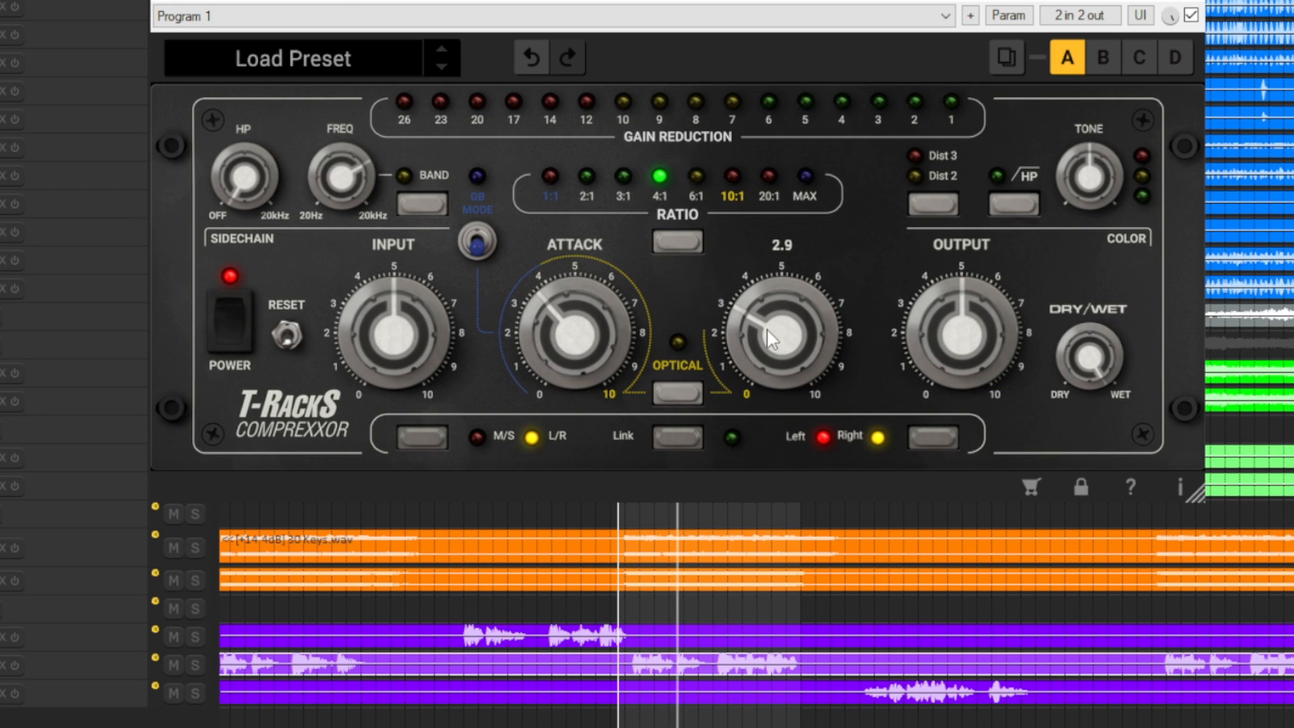
pyautogui.moveTo(399, 310)
pyautogui.moveTo(399, 309); pyautogui.dragTo(402, 298)
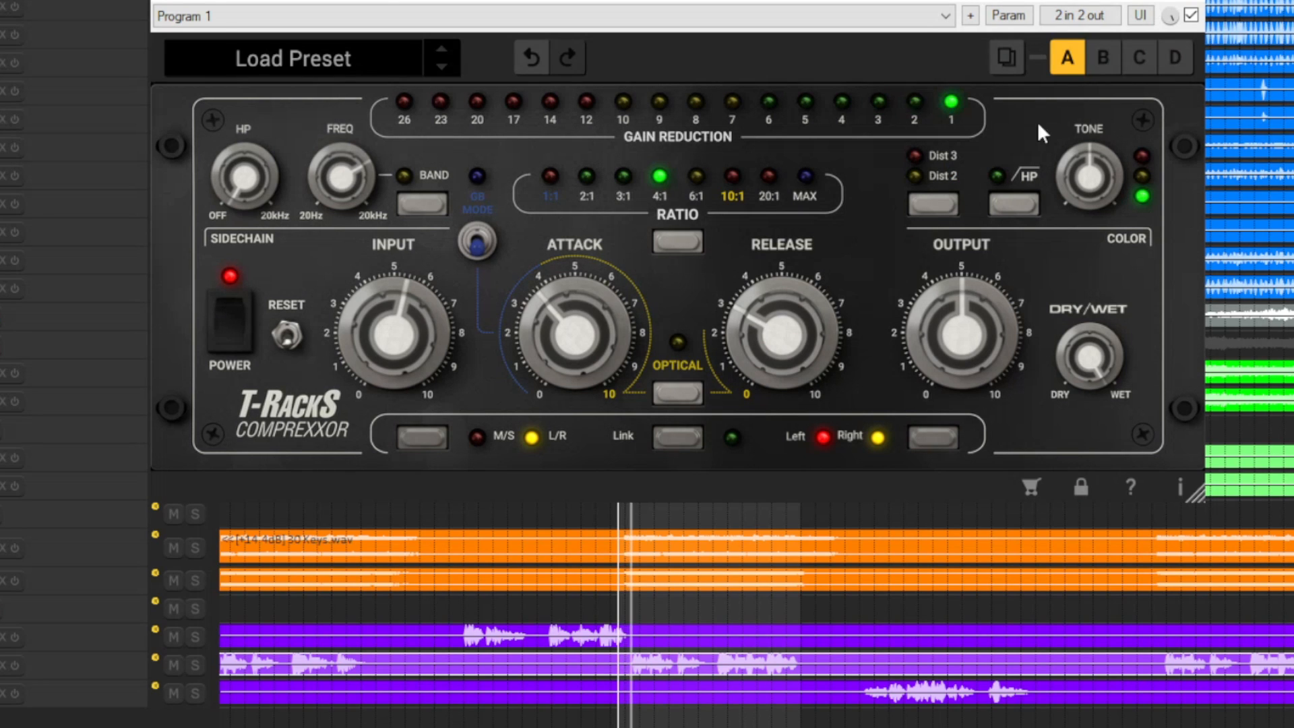
# Step: Compare the track with the compressor bypassed and lower its output to about 4.8 to match levels
pyautogui.click(1191, 16)
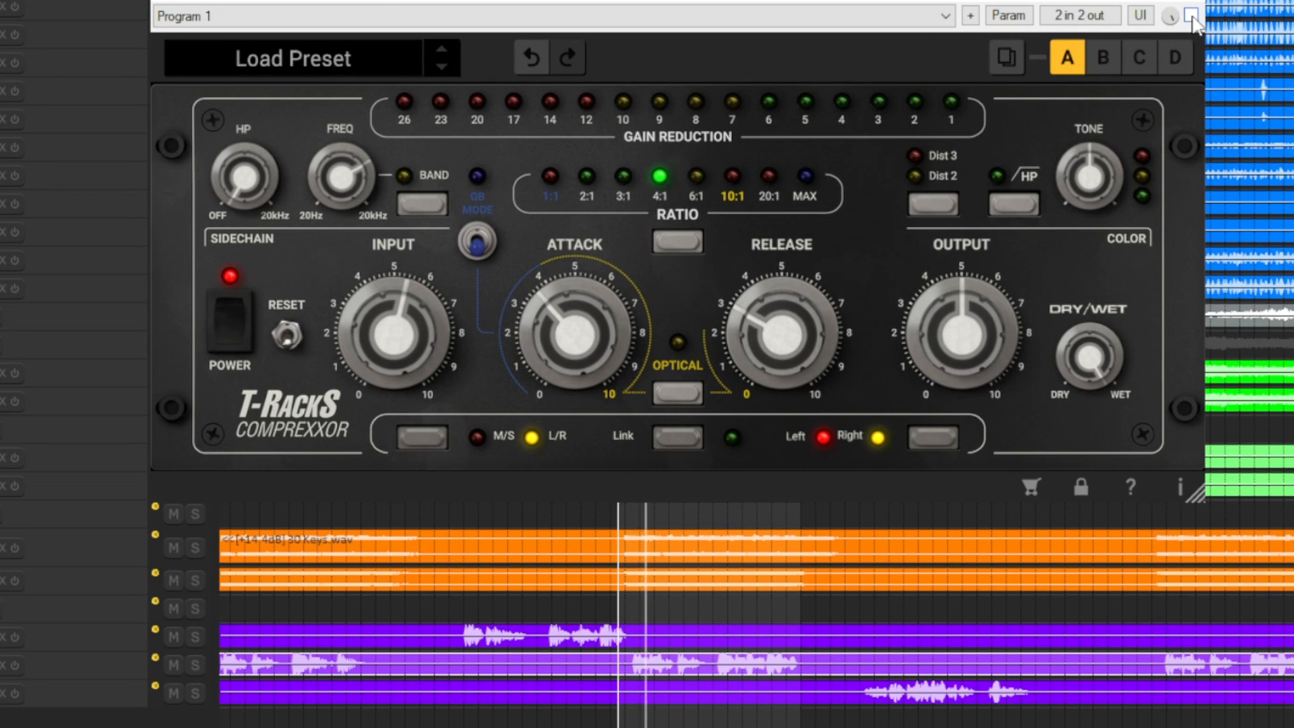
pyautogui.click(1191, 16)
pyautogui.moveTo(957, 311); pyautogui.dragTo(957, 320)
pyautogui.click(1191, 15)
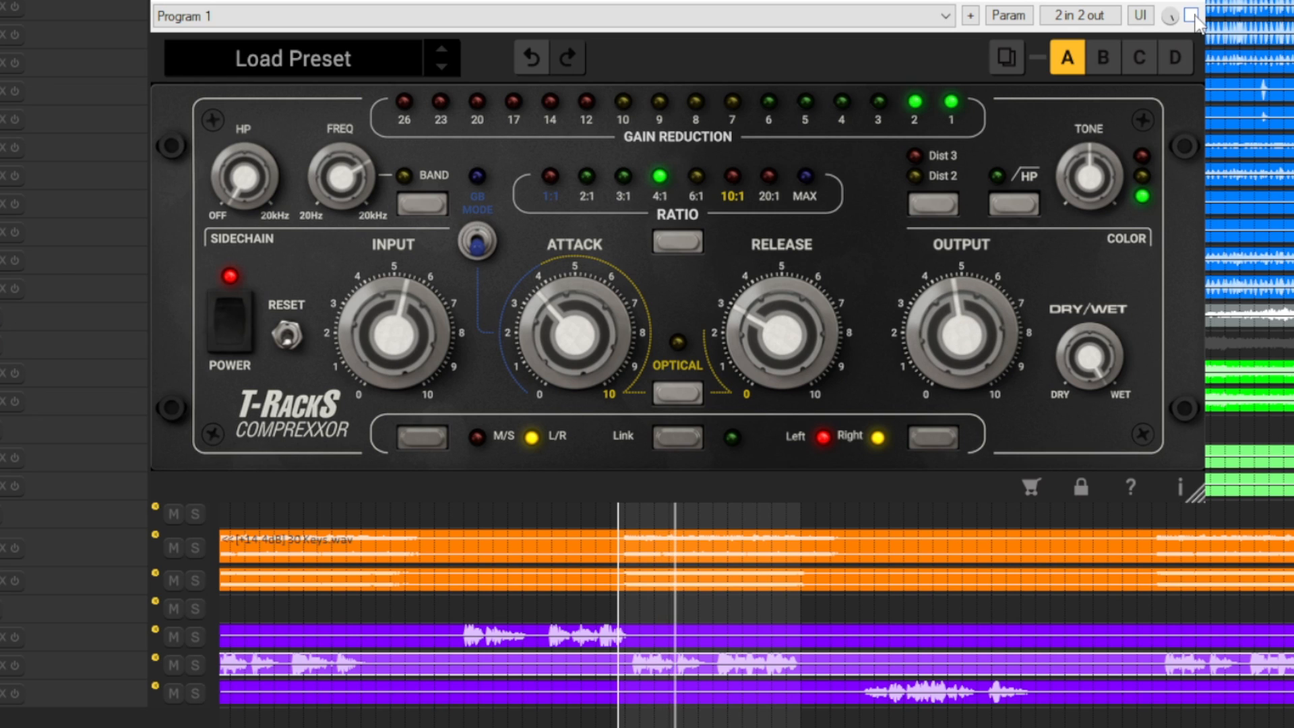
pyautogui.click(1191, 15)
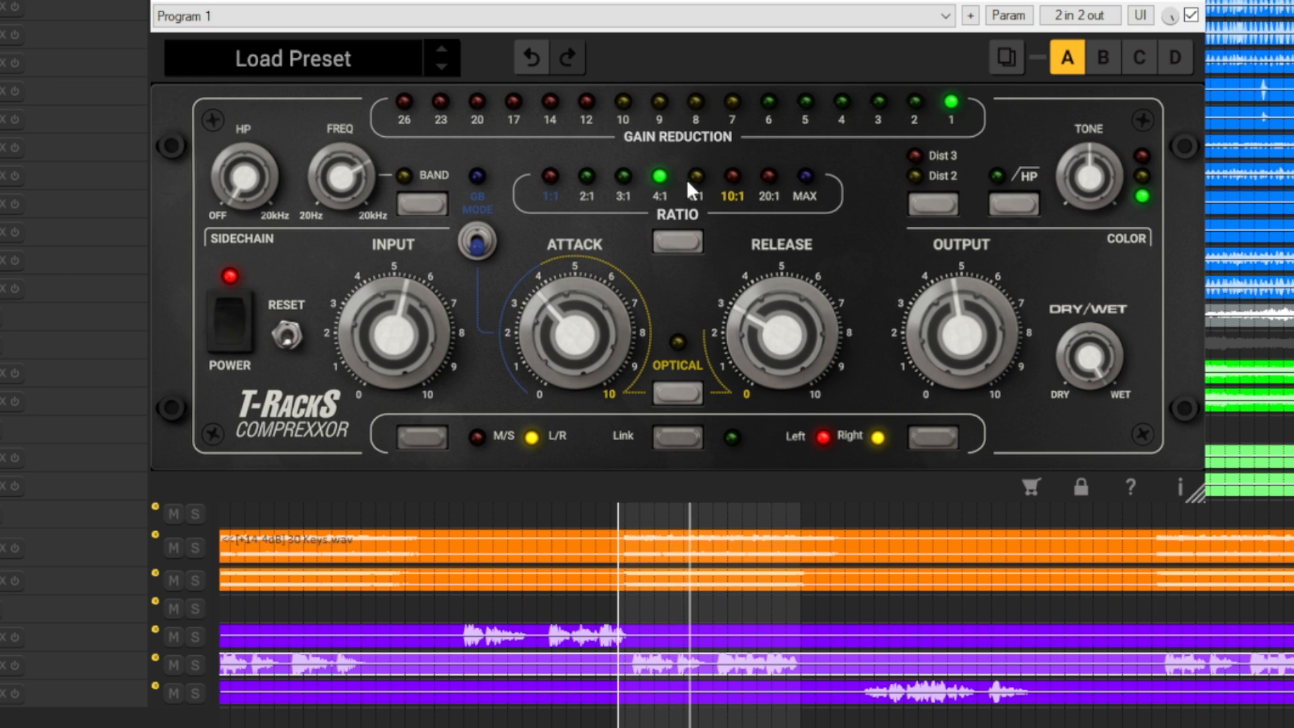
# Step: Try higher ratios of 6:1, 10:1 and MAX on the track, and check against bypass
pyautogui.click(677, 240)
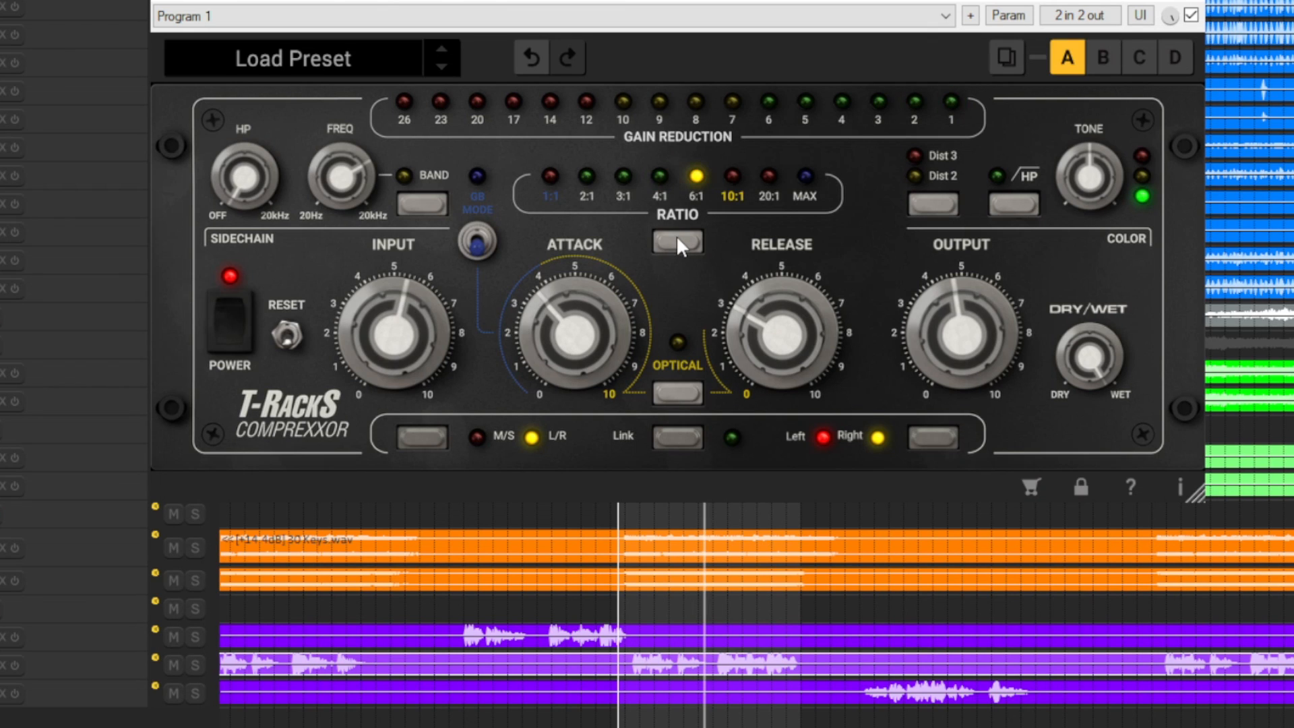
pyautogui.click(677, 239)
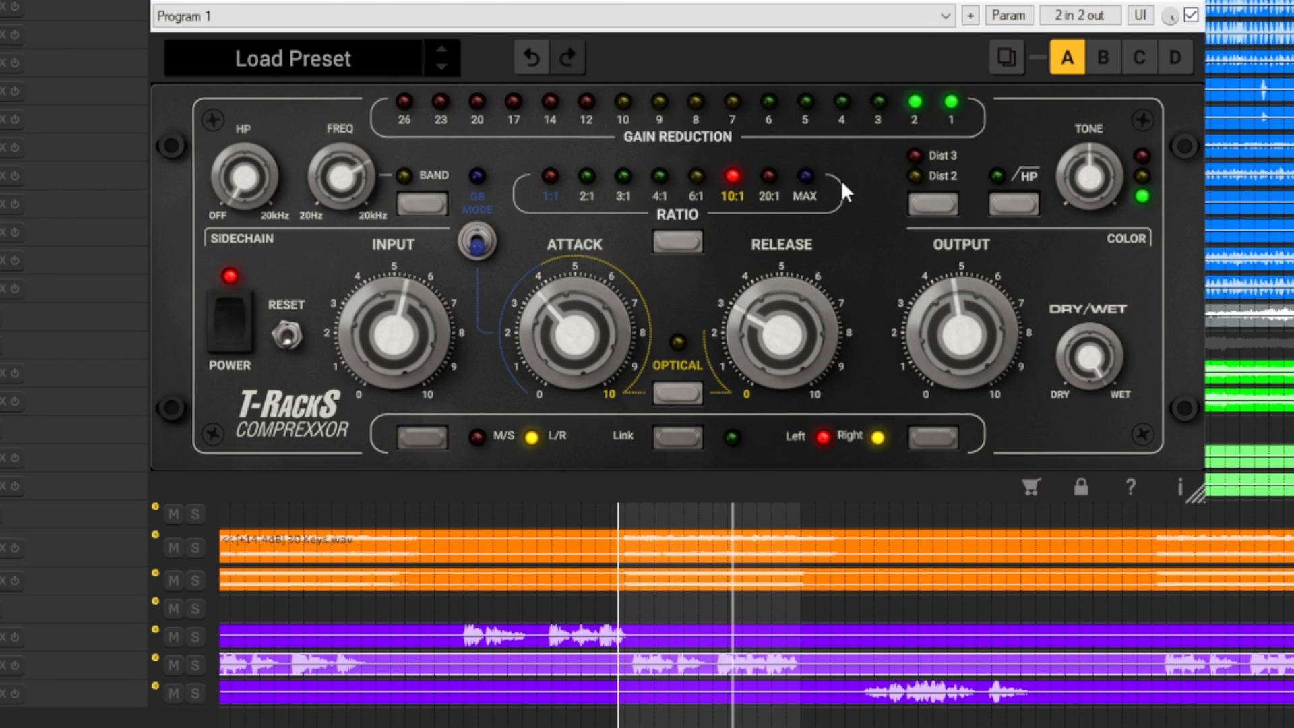
pyautogui.click(675, 240)
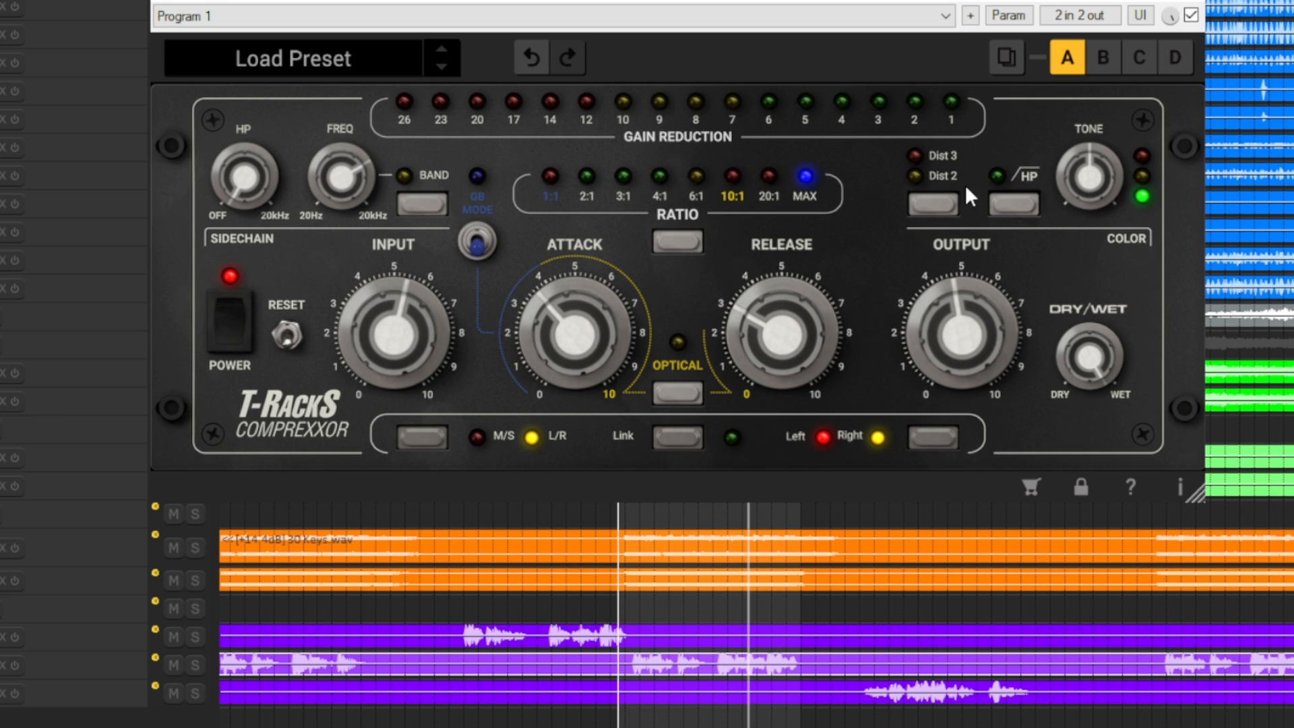
pyautogui.click(1191, 15)
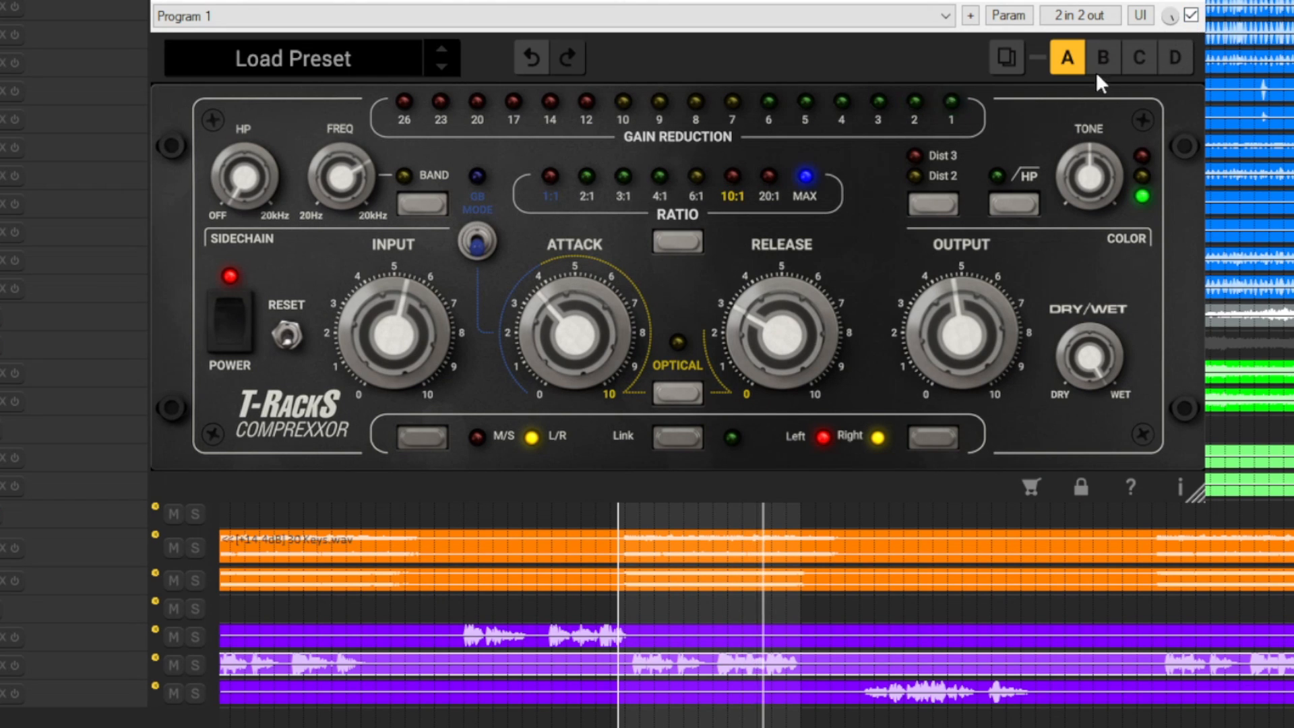
# Step: Set the track's ratio back to 4:1 and lower its attack
pyautogui.click(678, 240)
pyautogui.click(677, 240)
pyautogui.click(677, 240)
pyautogui.click(677, 240)
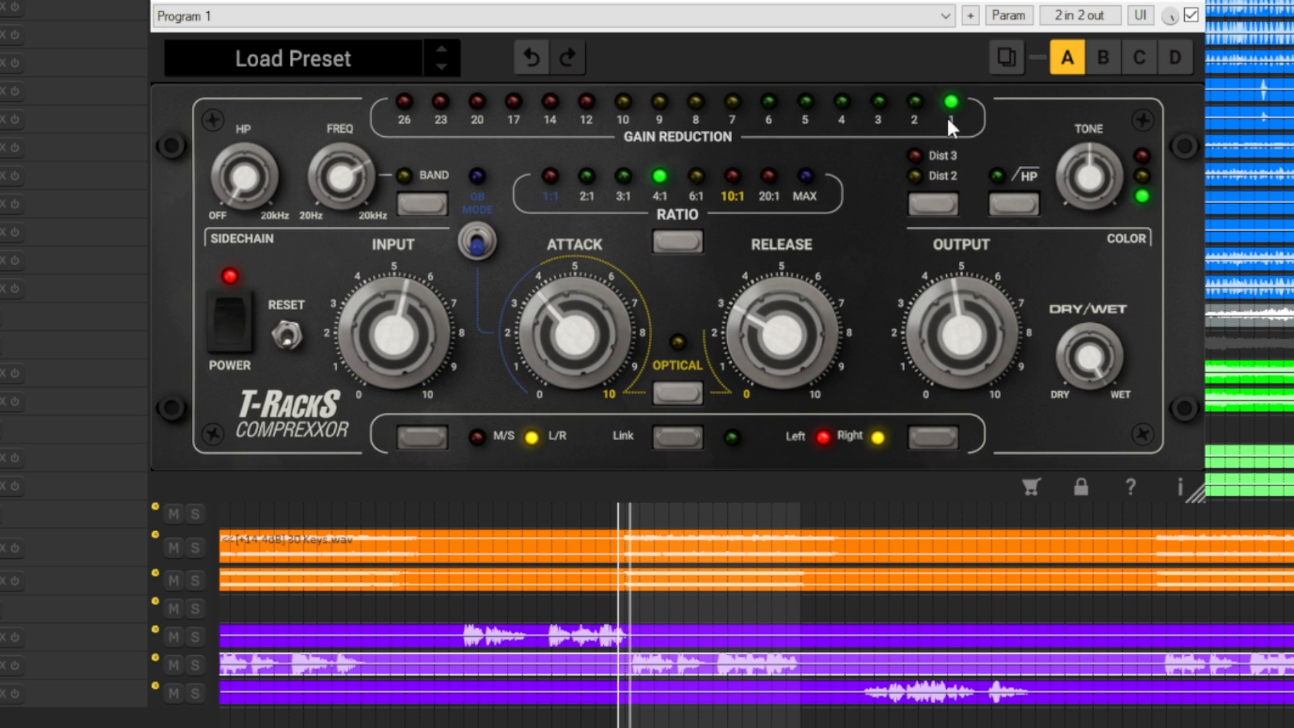
pyautogui.moveTo(585, 337)
pyautogui.moveTo(585, 337); pyautogui.dragTo(573, 410)
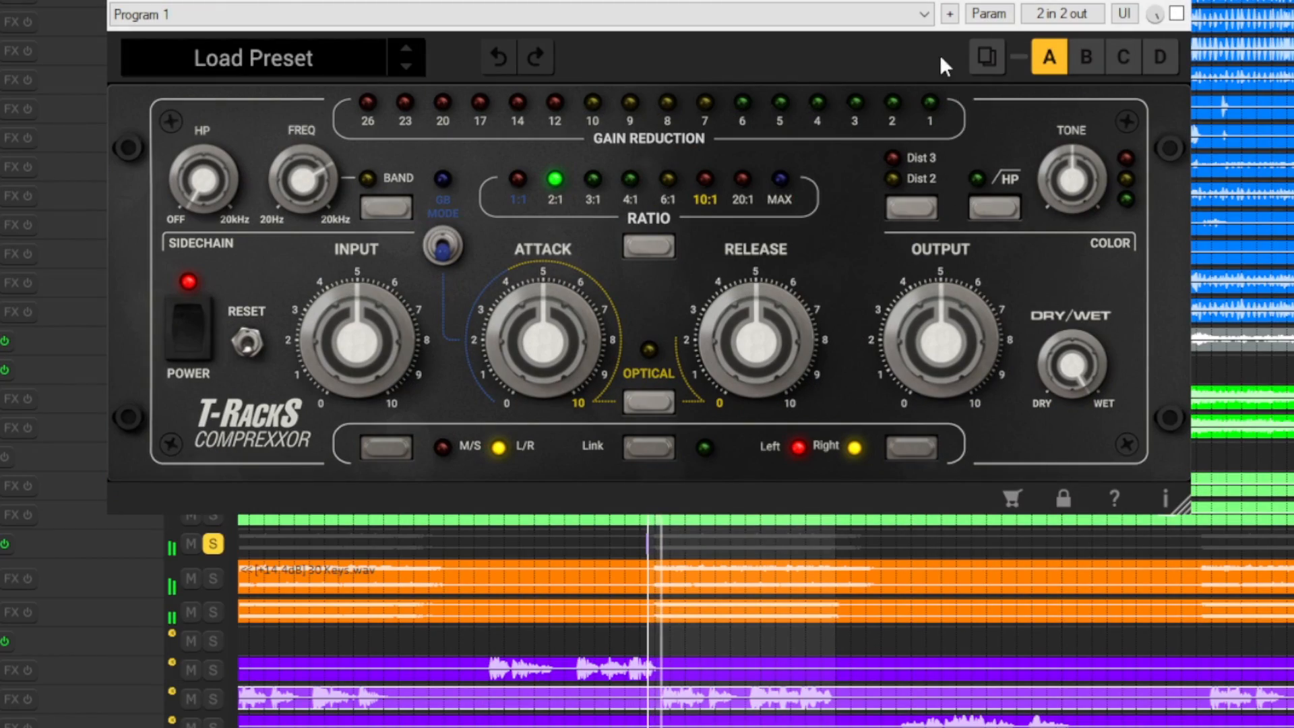
# Step: Enable the compressor on the soloed keys group and set its ratio to 4:1
pyautogui.click(1176, 13)
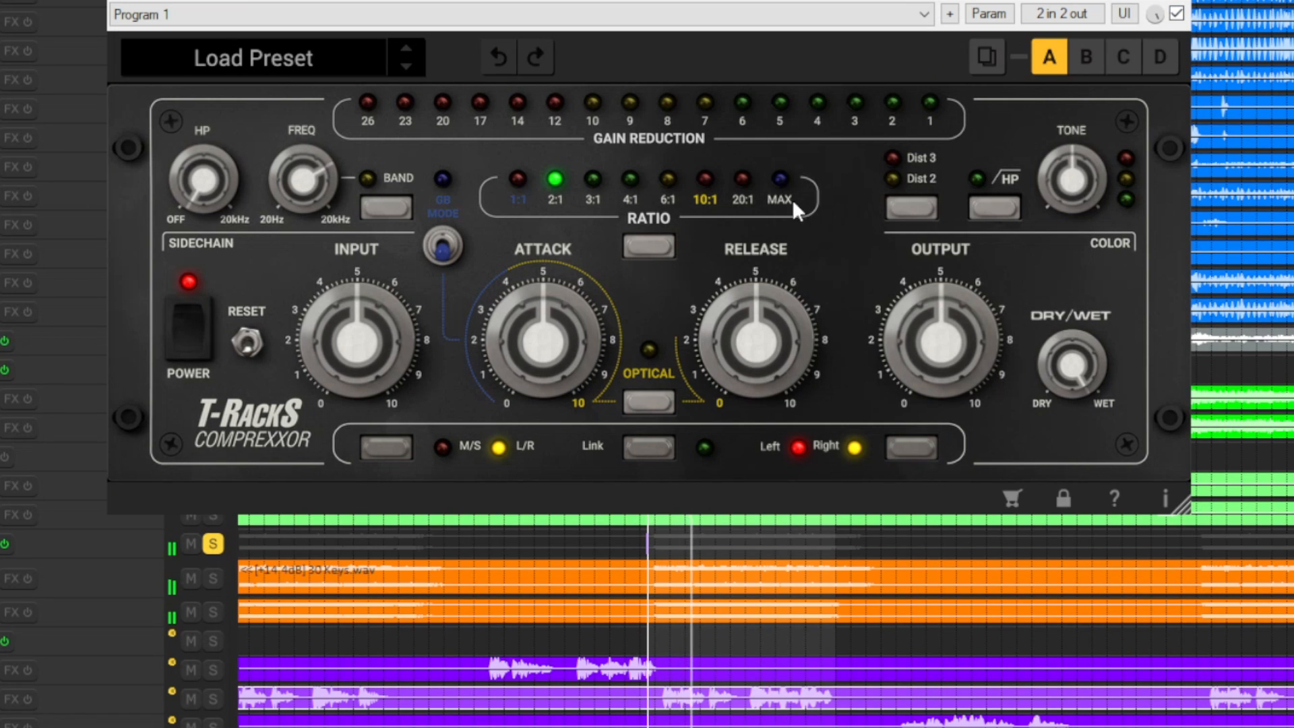
pyautogui.click(656, 246)
pyautogui.click(656, 244)
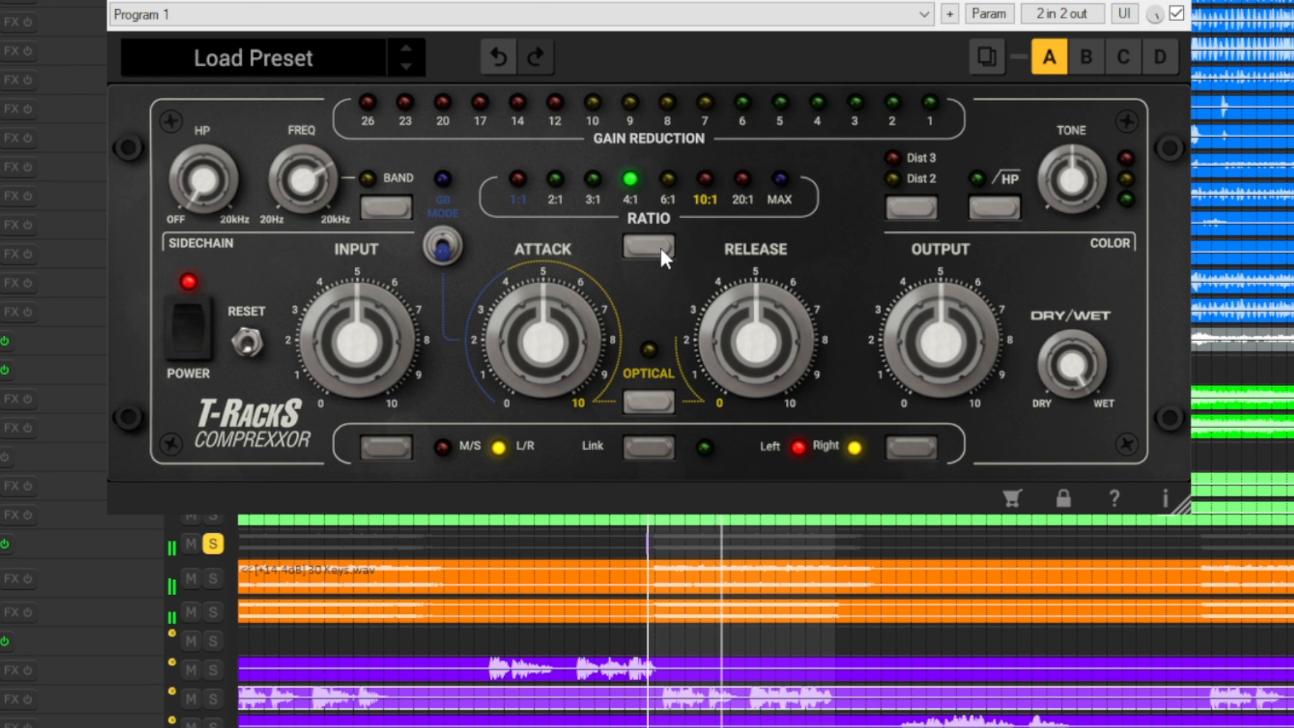
# Step: Set the keys group's ratio to 6:1, raise its input, shorten the release, and set attack to about 4.3 and output to about 4.1
pyautogui.click(661, 246)
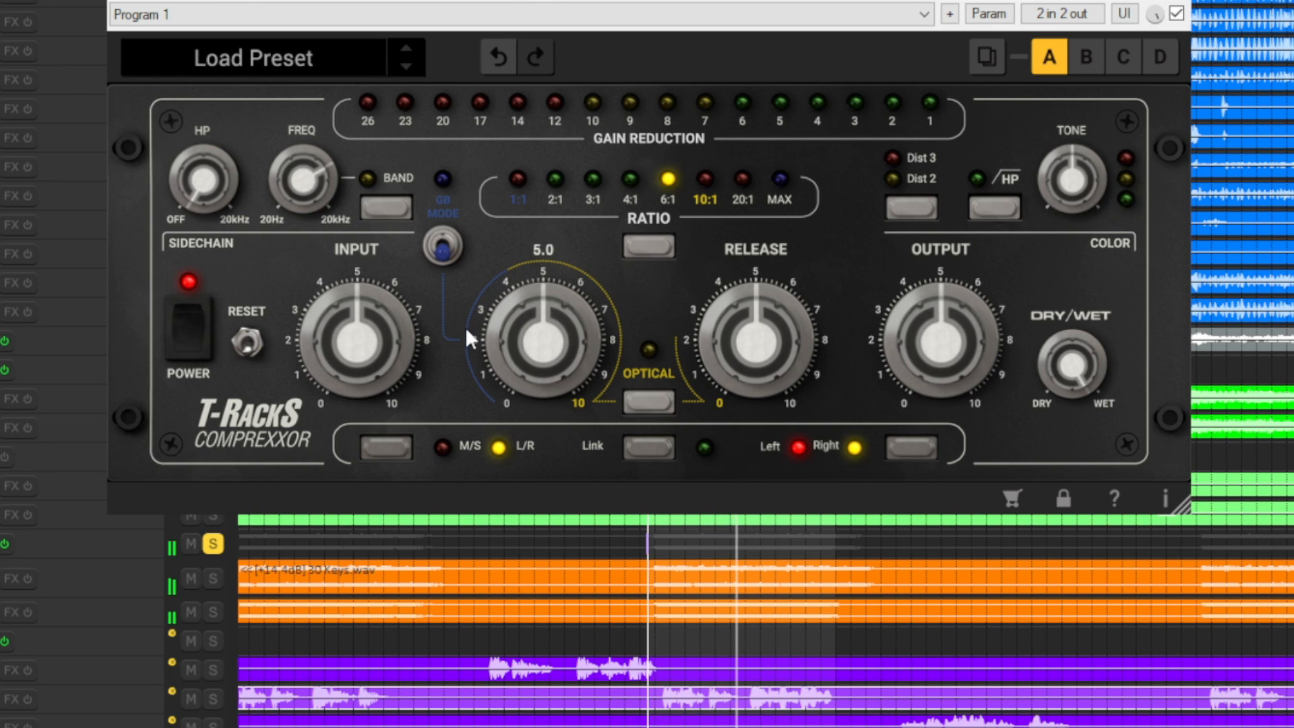
pyautogui.moveTo(377, 337); pyautogui.dragTo(383, 306)
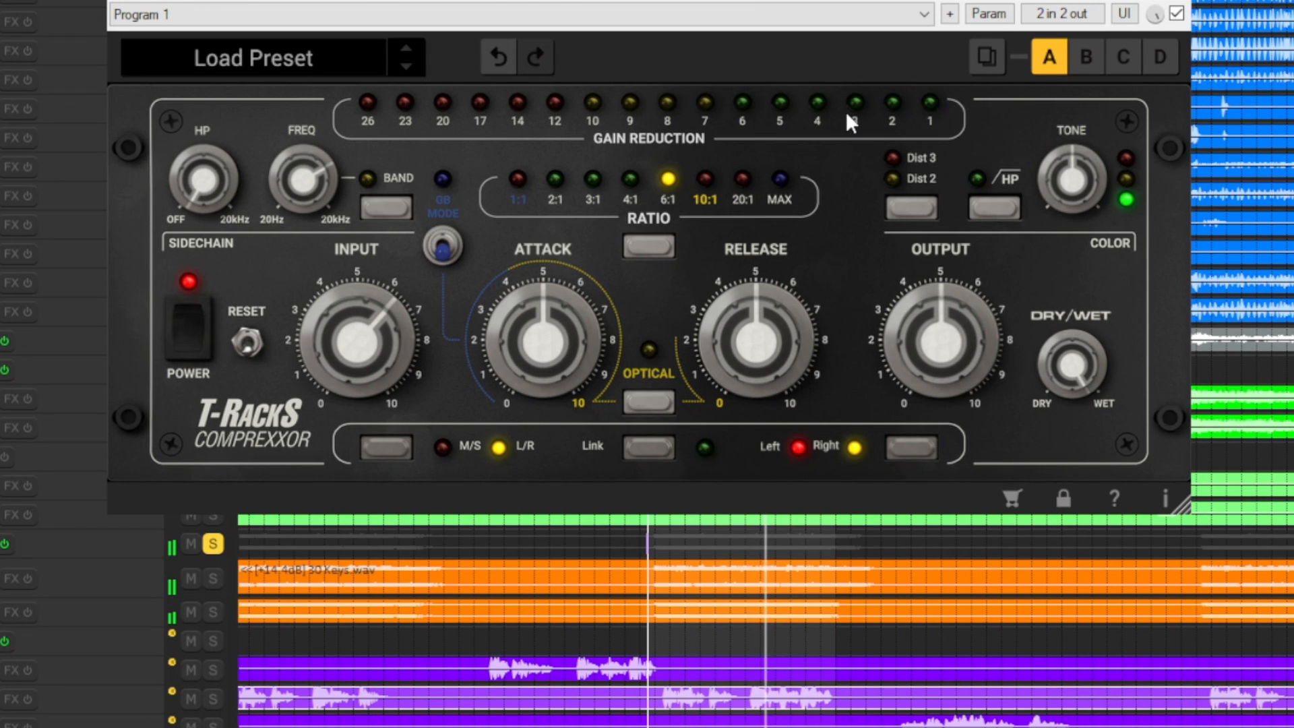
pyautogui.moveTo(734, 325); pyautogui.dragTo(730, 404)
pyautogui.moveTo(563, 335)
pyautogui.mouseDown()
pyautogui.moveTo(552, 356)
pyautogui.moveTo(552, 278)
pyautogui.moveTo(545, 351)
pyautogui.mouseUp()
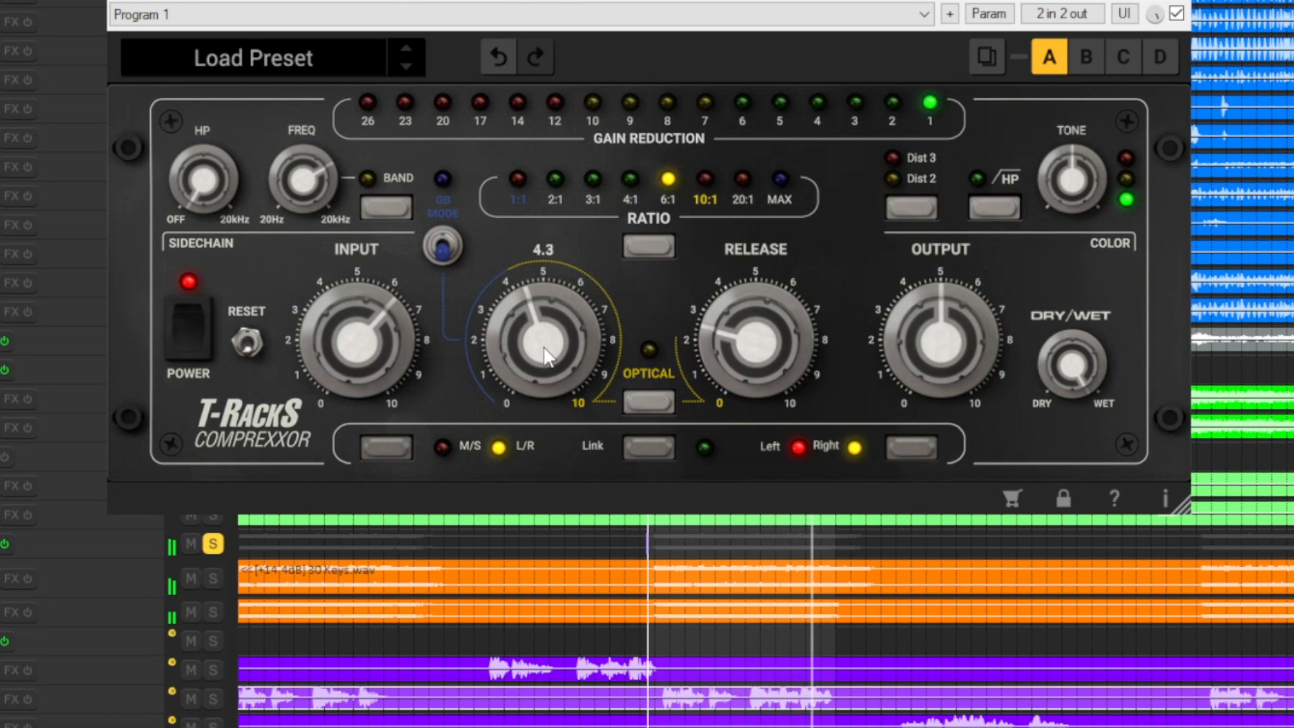
pyautogui.click(1174, 15)
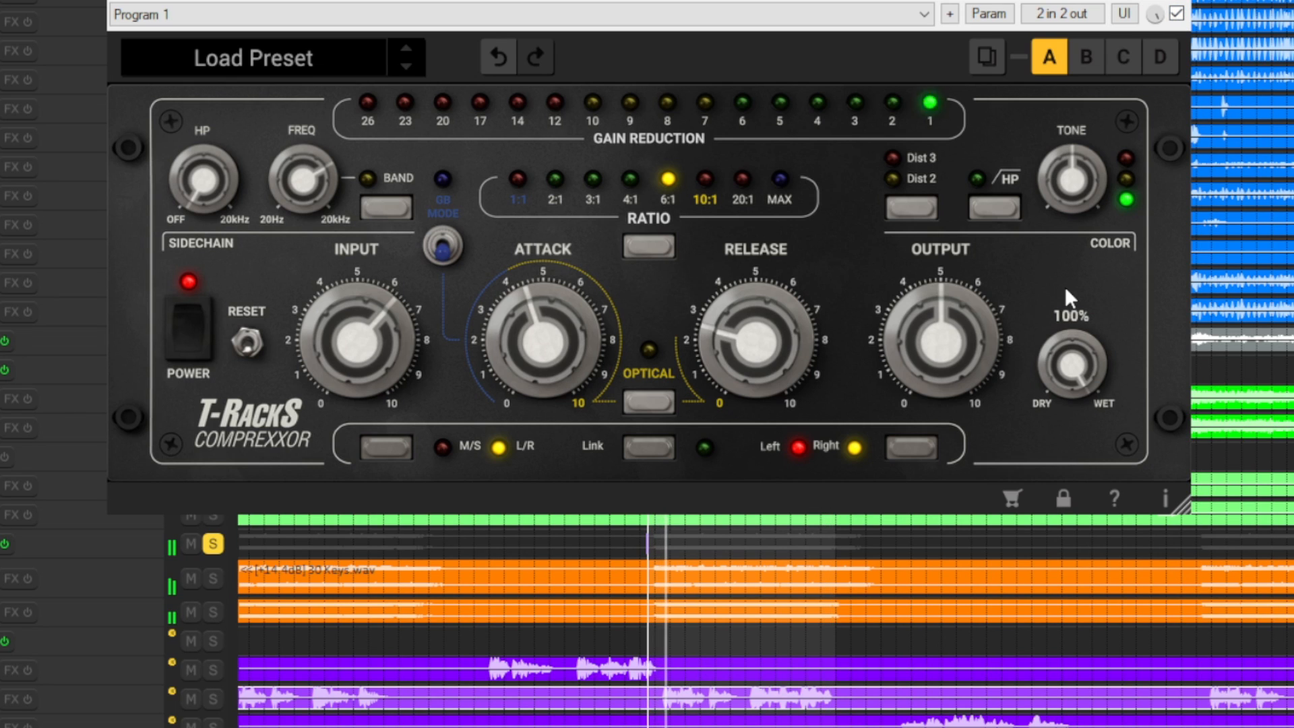
pyautogui.moveTo(944, 322); pyautogui.dragTo(948, 351)
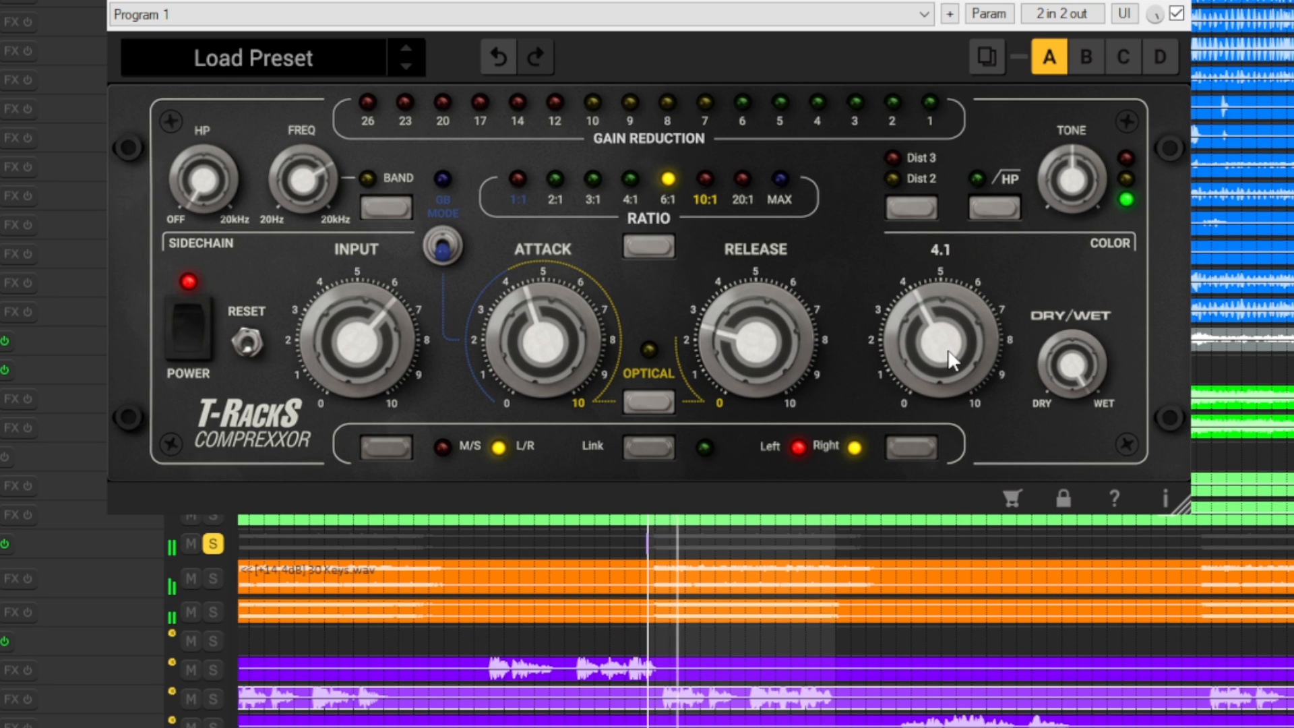
# Step: Enable the color HP filter on the keys group and audition the Dist 2 and Dist 3 modes
pyautogui.click(992, 205)
pyautogui.click(917, 207)
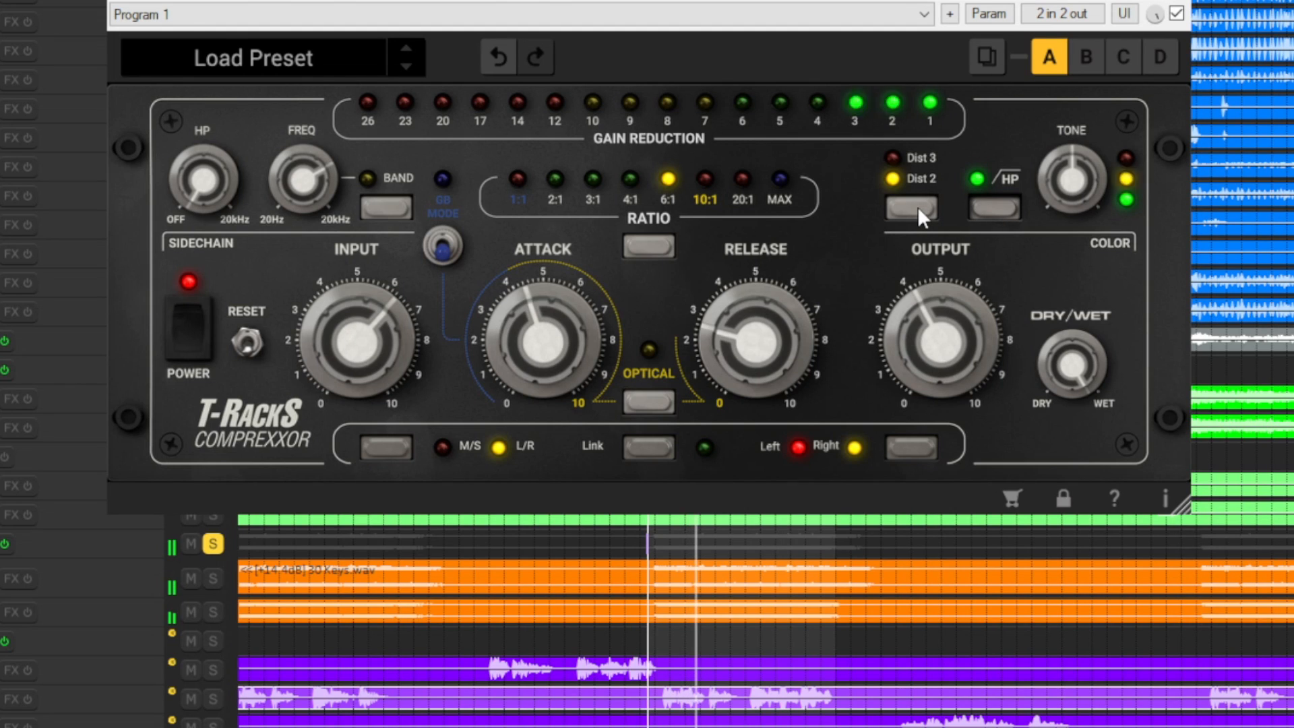
pyautogui.click(916, 206)
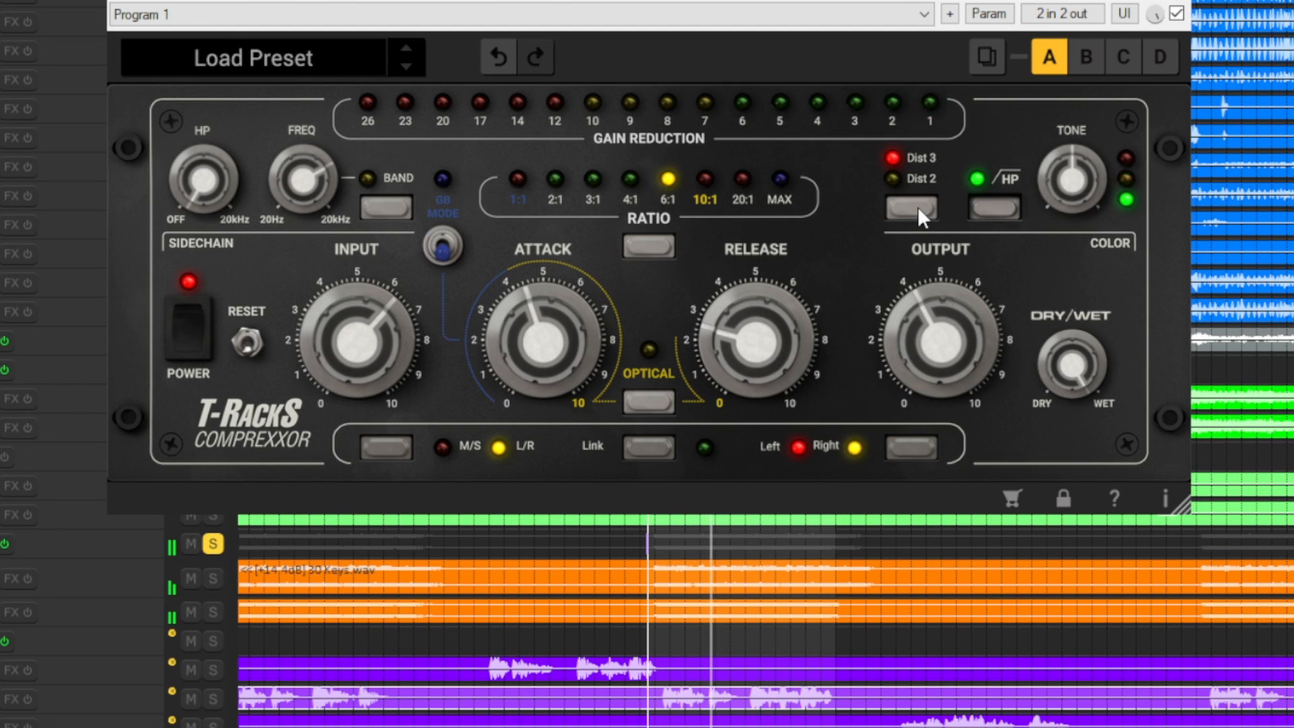
pyautogui.click(920, 205)
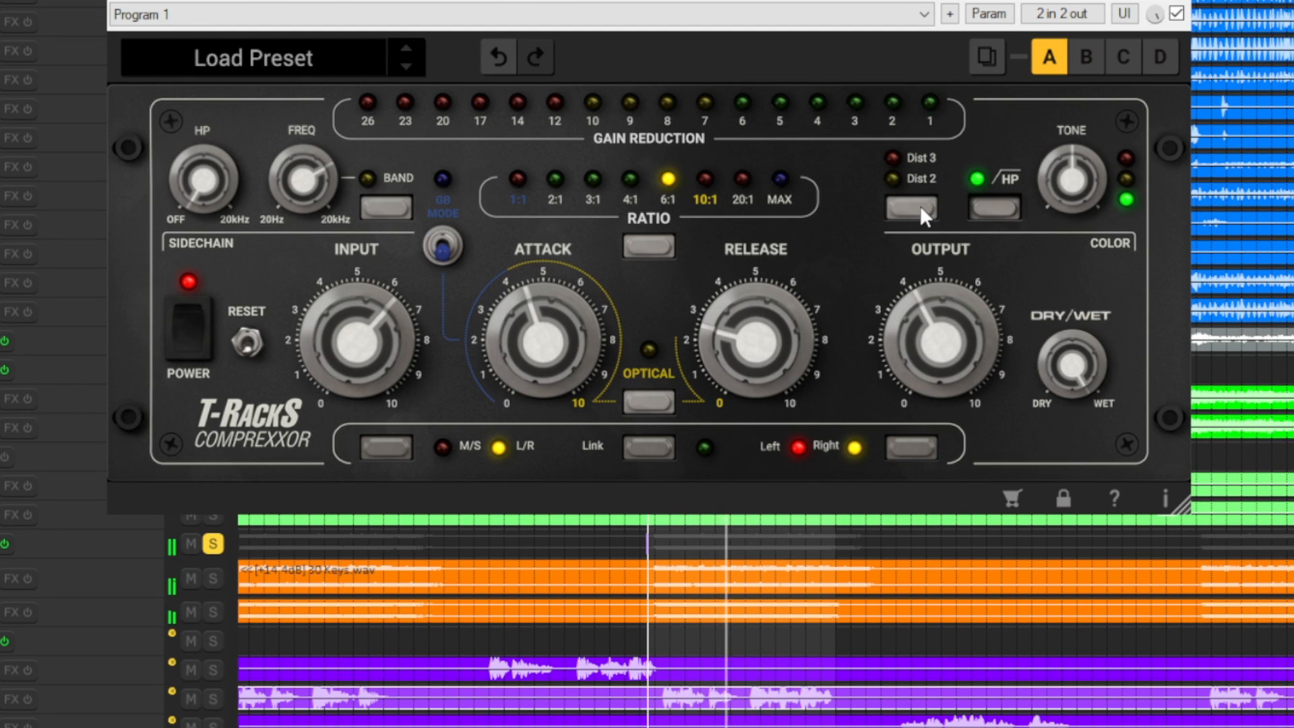
# Step: Select Dist 2 for the keys group and lower its output below 3.5, checking the level against bypass
pyautogui.click(1177, 15)
pyautogui.click(1177, 14)
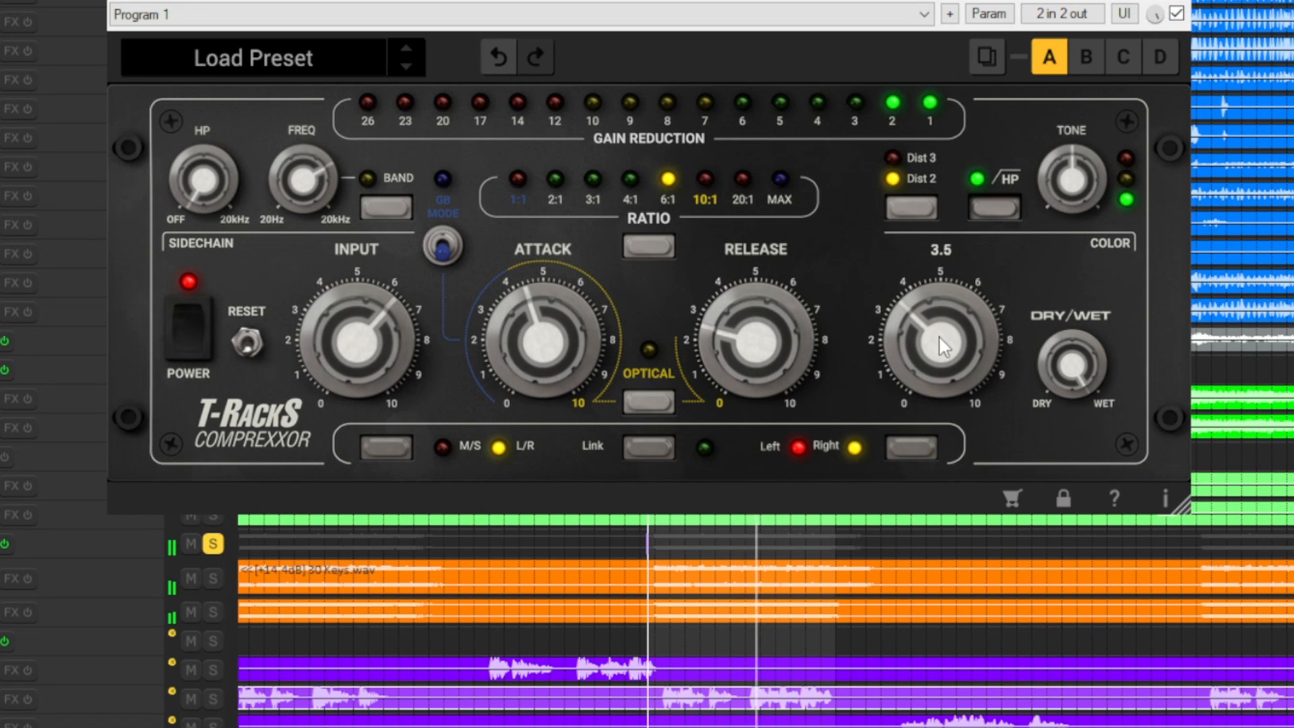
pyautogui.moveTo(895, 325)
pyautogui.moveTo(896, 324); pyautogui.dragTo(903, 340)
pyautogui.click(1176, 14)
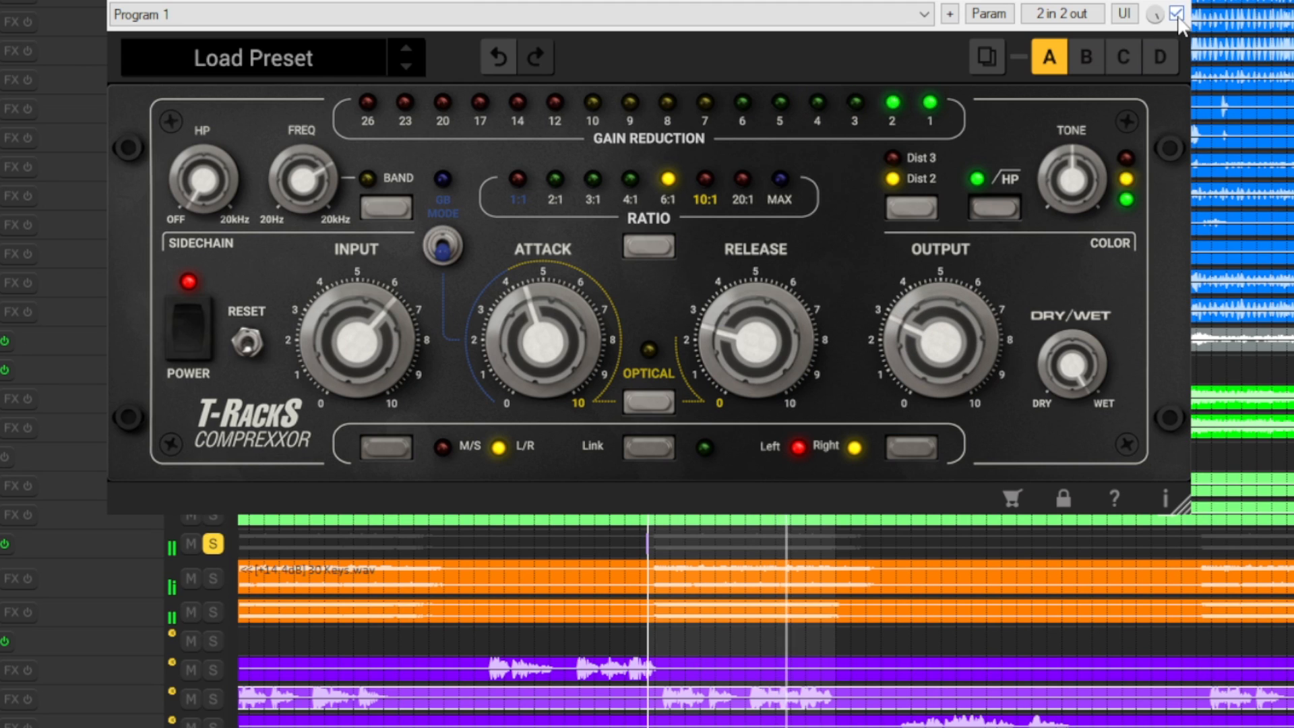
pyautogui.click(1177, 14)
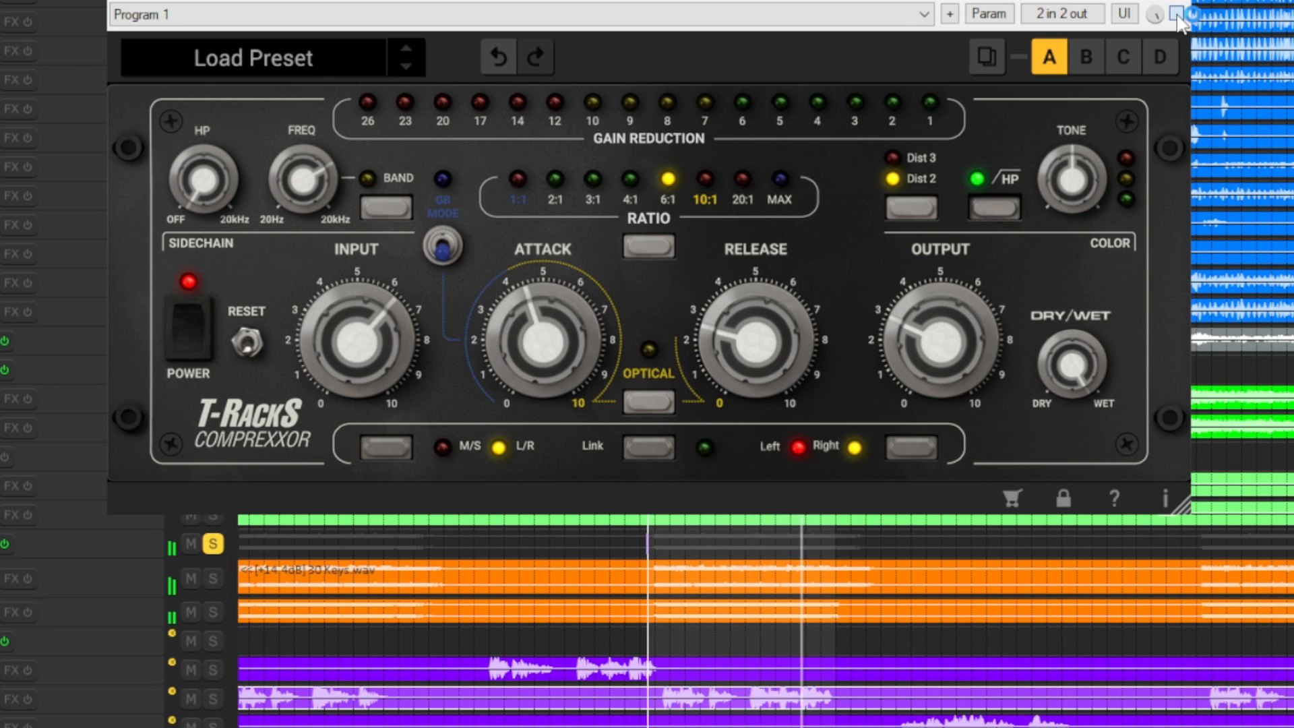
pyautogui.moveTo(964, 325)
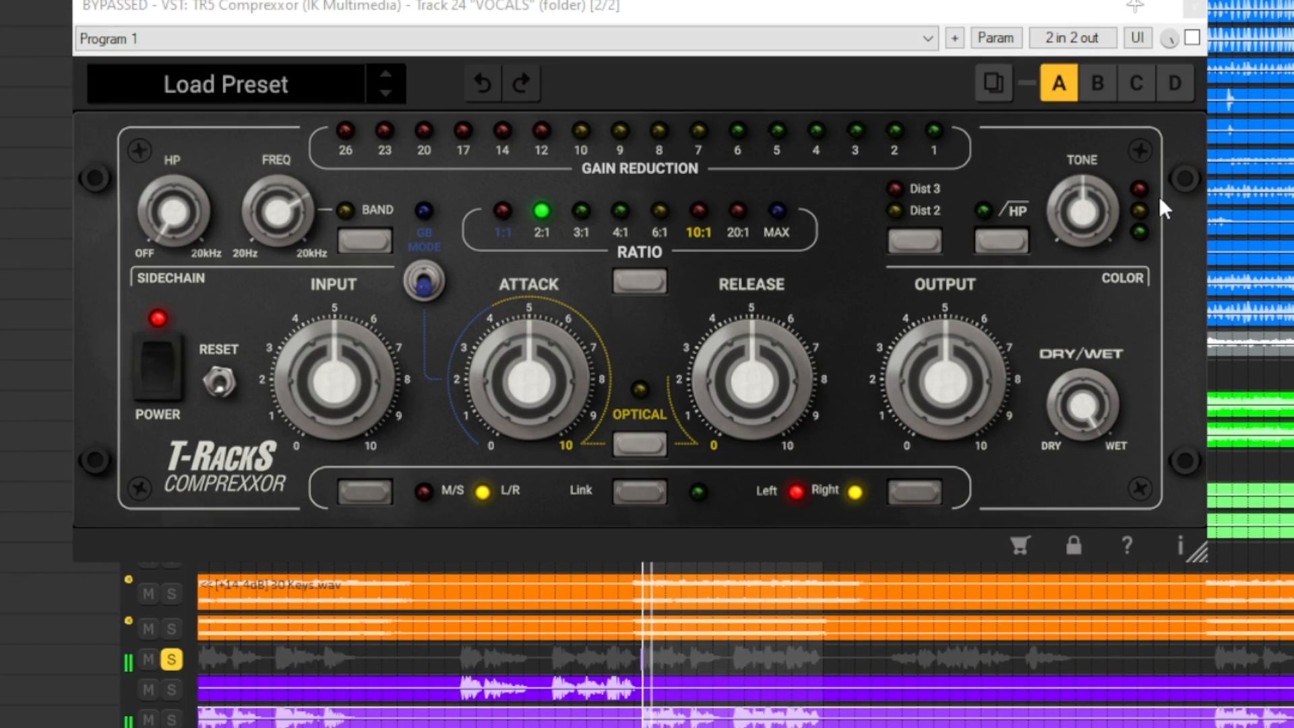
# Step: Enable the compressor on the vocals group with ratio 4:1, raised input, attack at about 3.2 and release at 0
pyautogui.click(1192, 39)
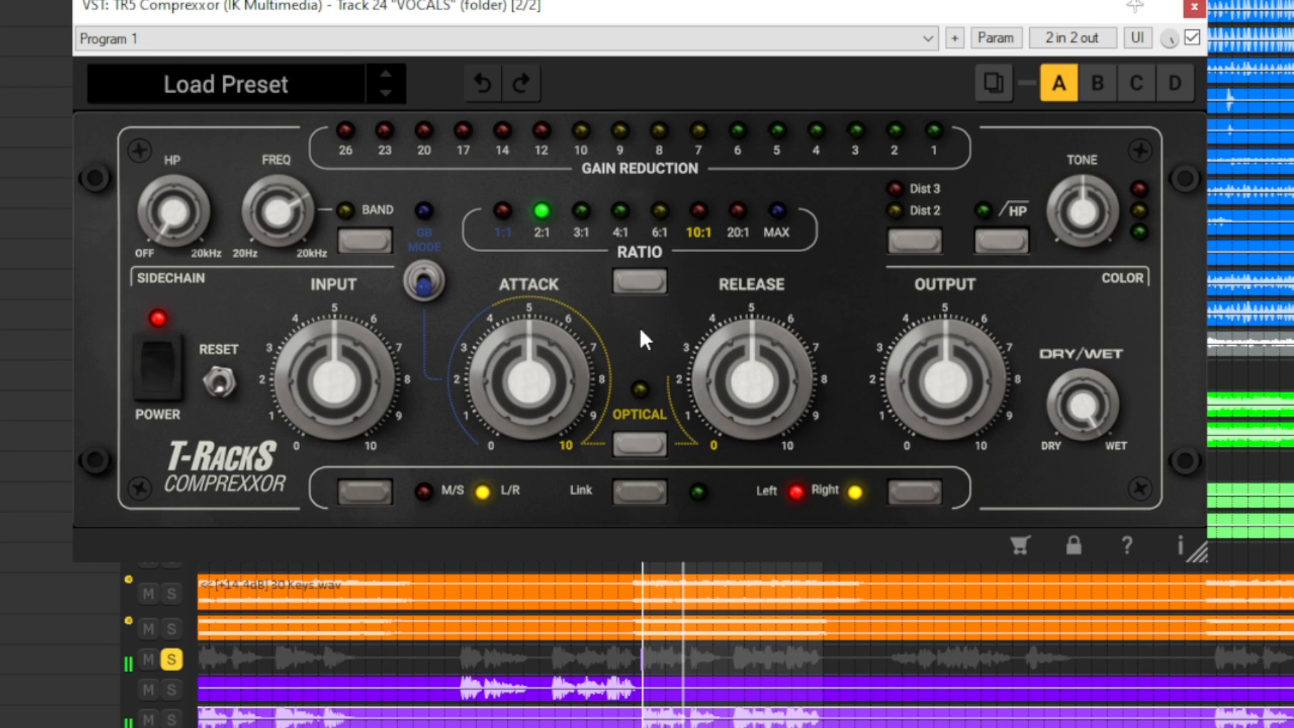
pyautogui.click(643, 283)
pyautogui.click(643, 283)
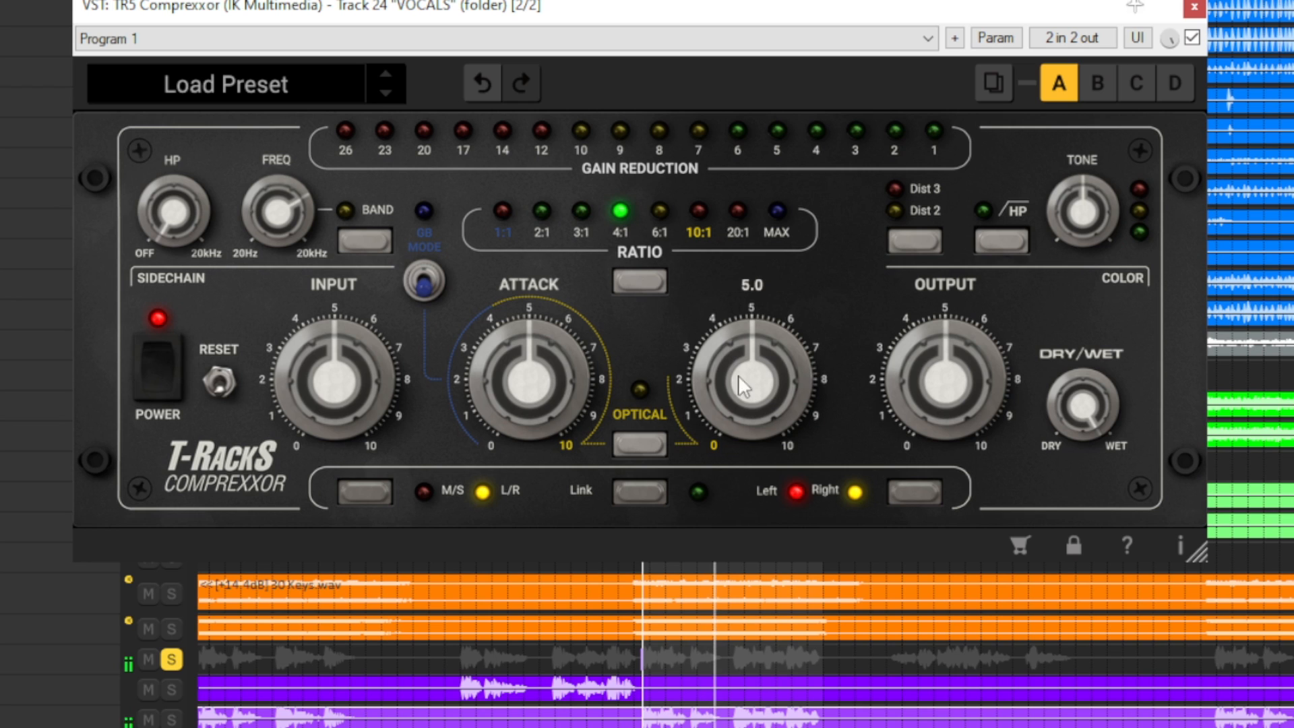
pyautogui.moveTo(344, 369); pyautogui.dragTo(341, 321)
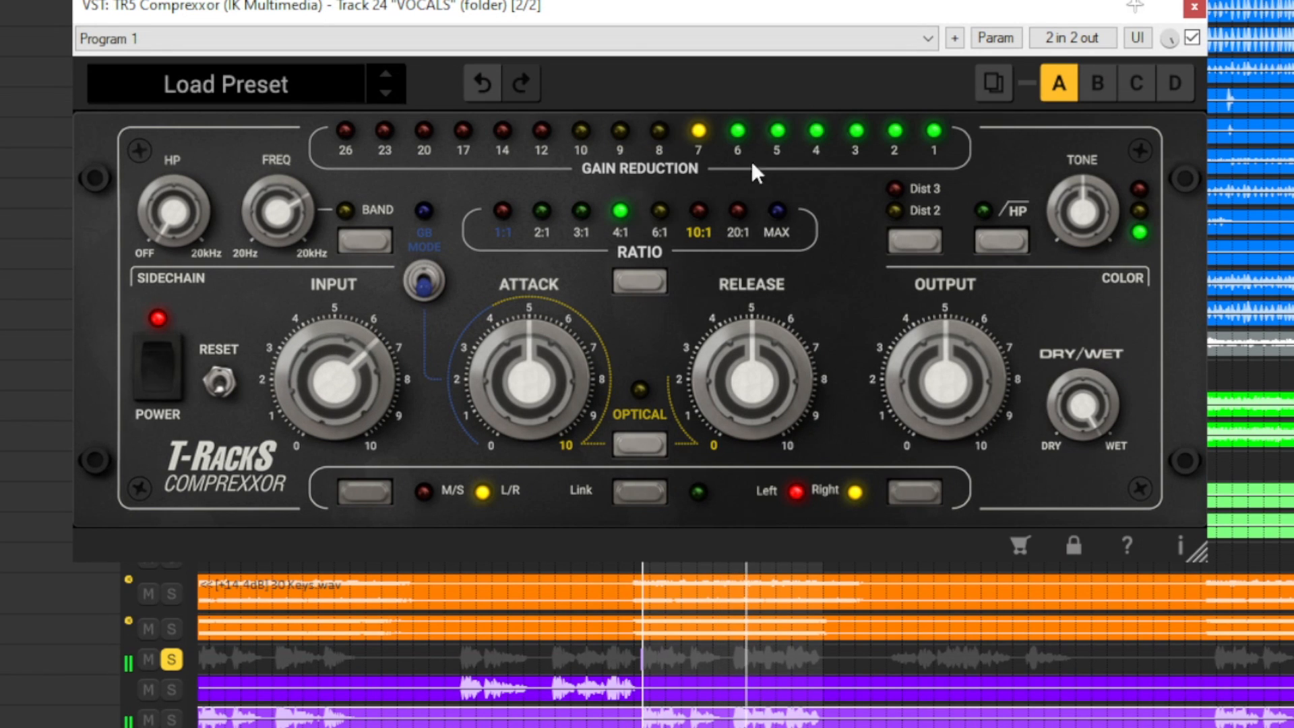
pyautogui.moveTo(522, 376); pyautogui.dragTo(524, 438)
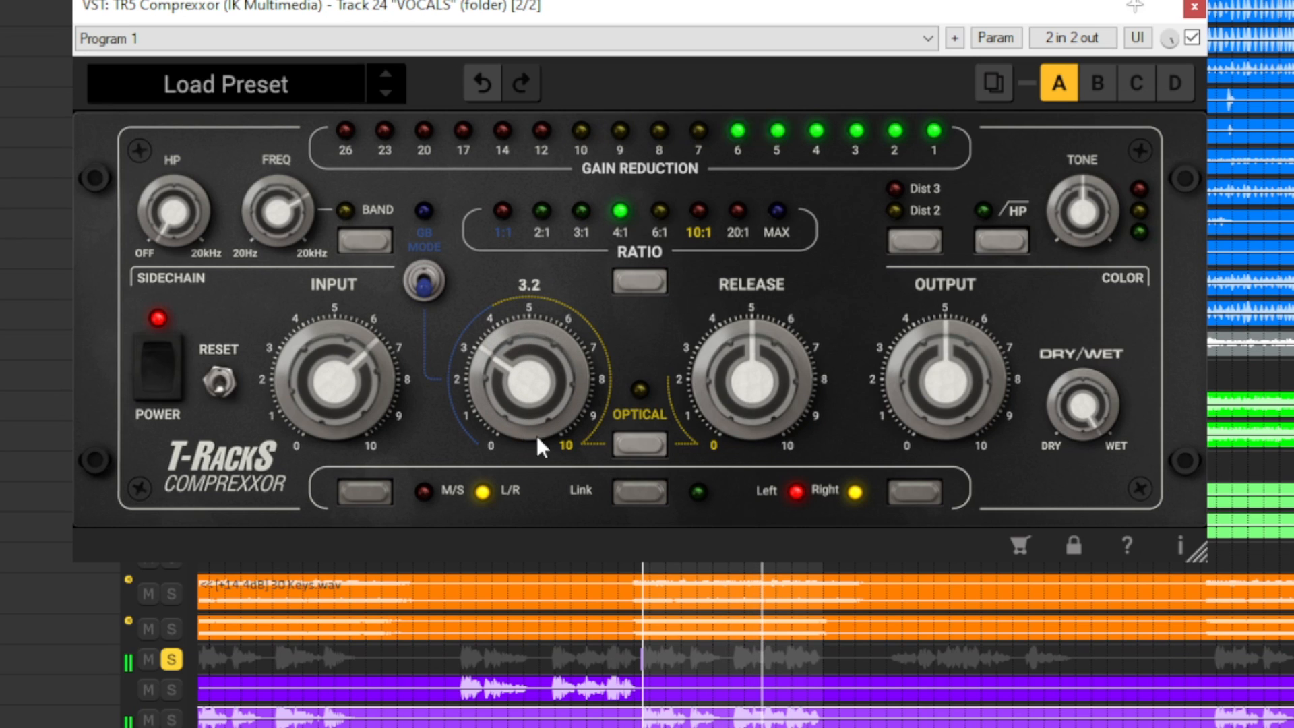
pyautogui.moveTo(734, 369); pyautogui.dragTo(735, 555)
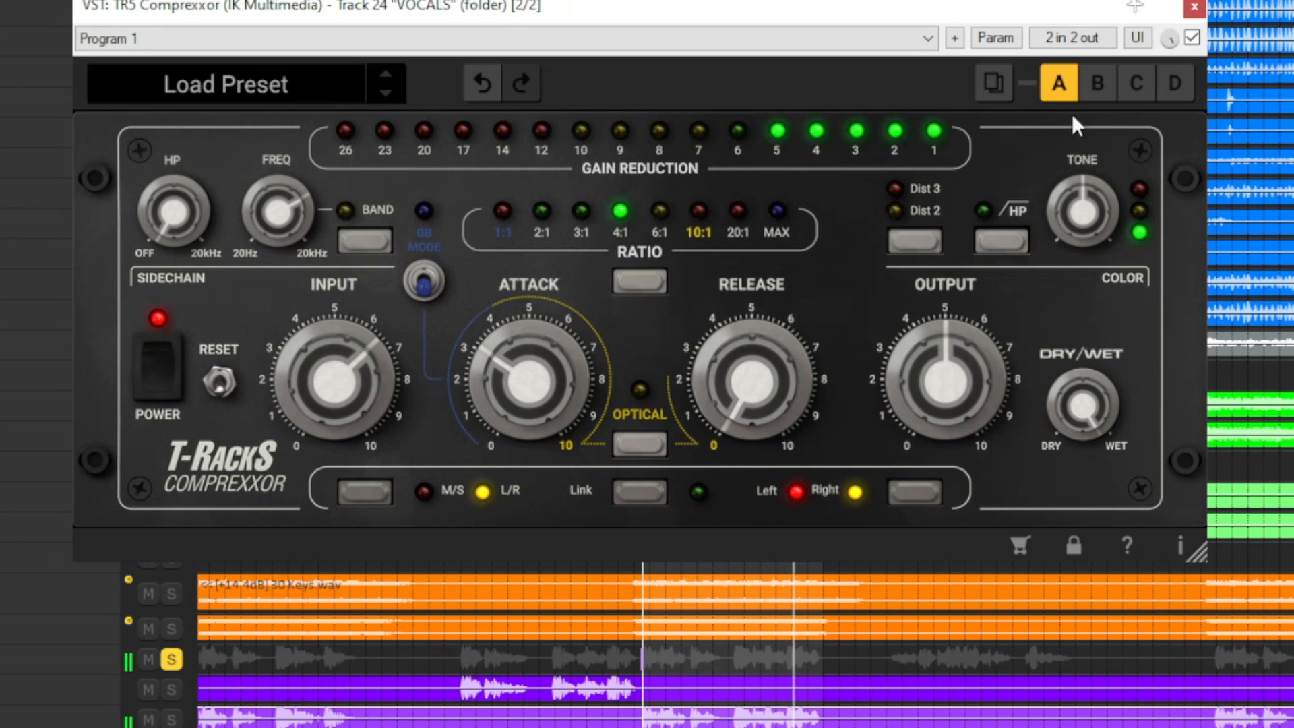
# Step: Enable the color HP filter on the vocals, step through Dist 2 to Dist 3, and compare with bypass
pyautogui.click(1192, 39)
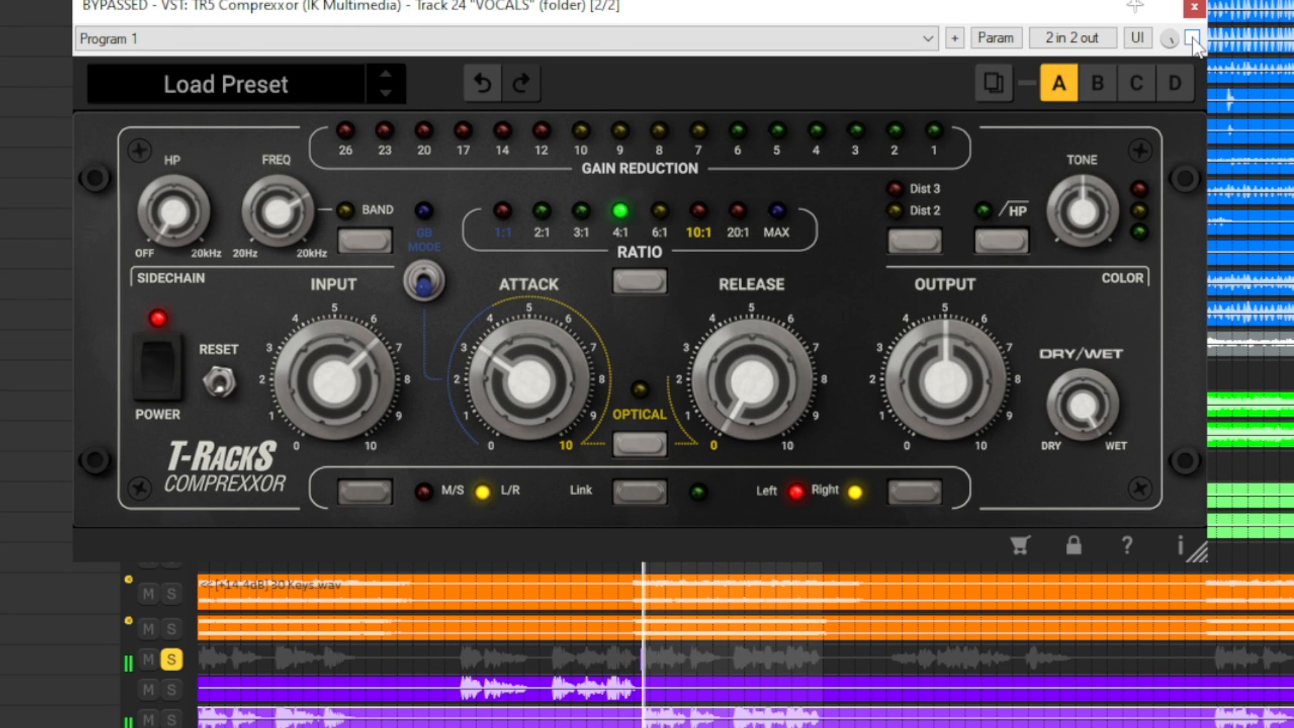
pyautogui.click(1192, 38)
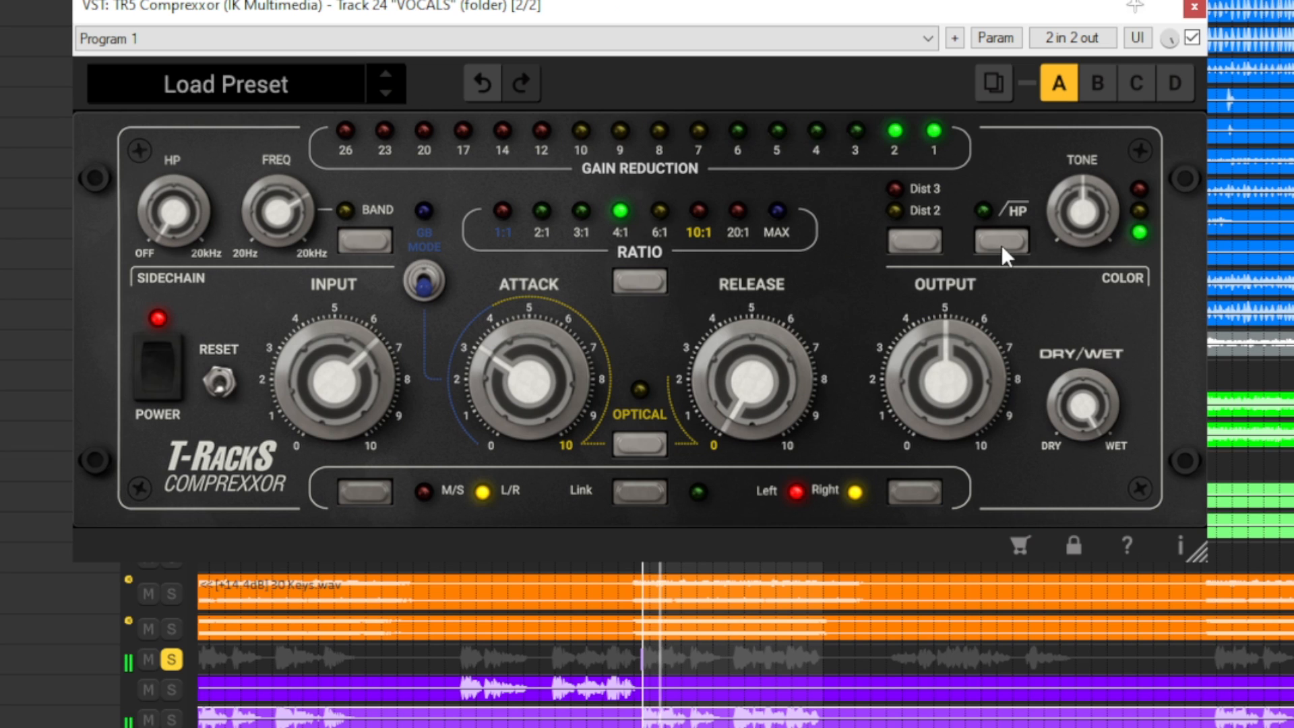
pyautogui.click(924, 245)
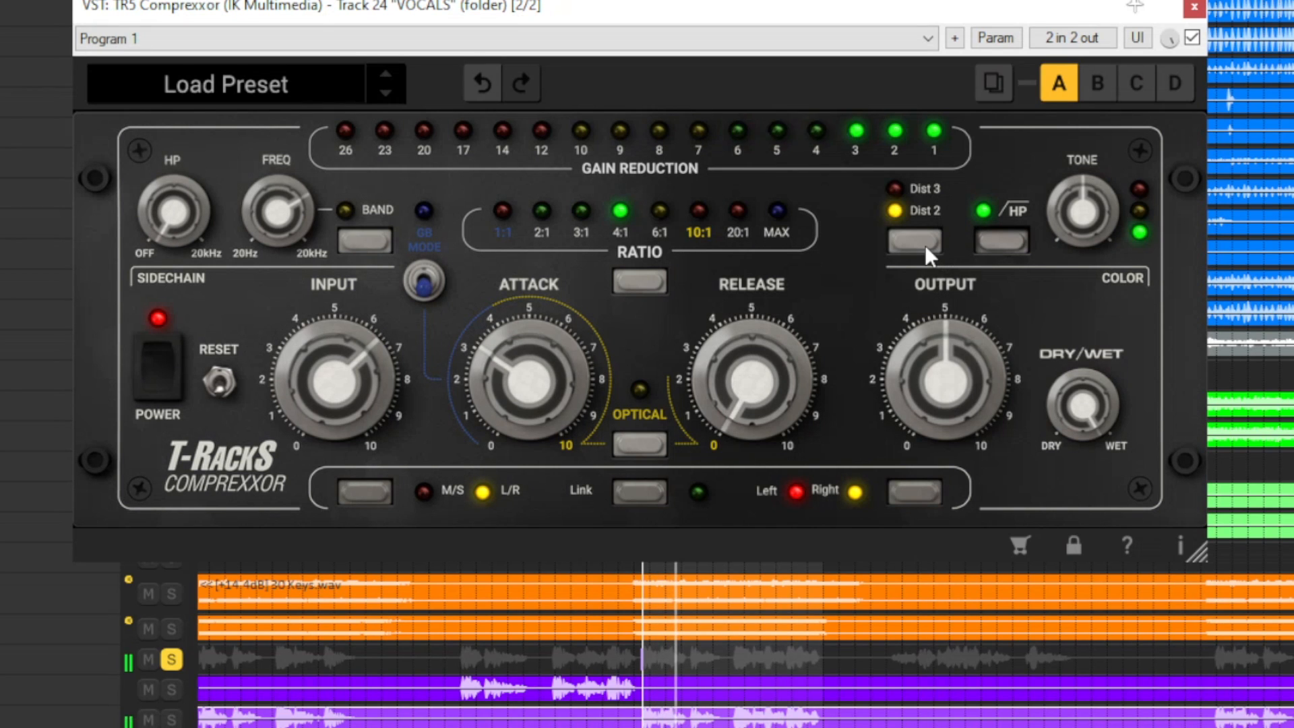
pyautogui.click(925, 245)
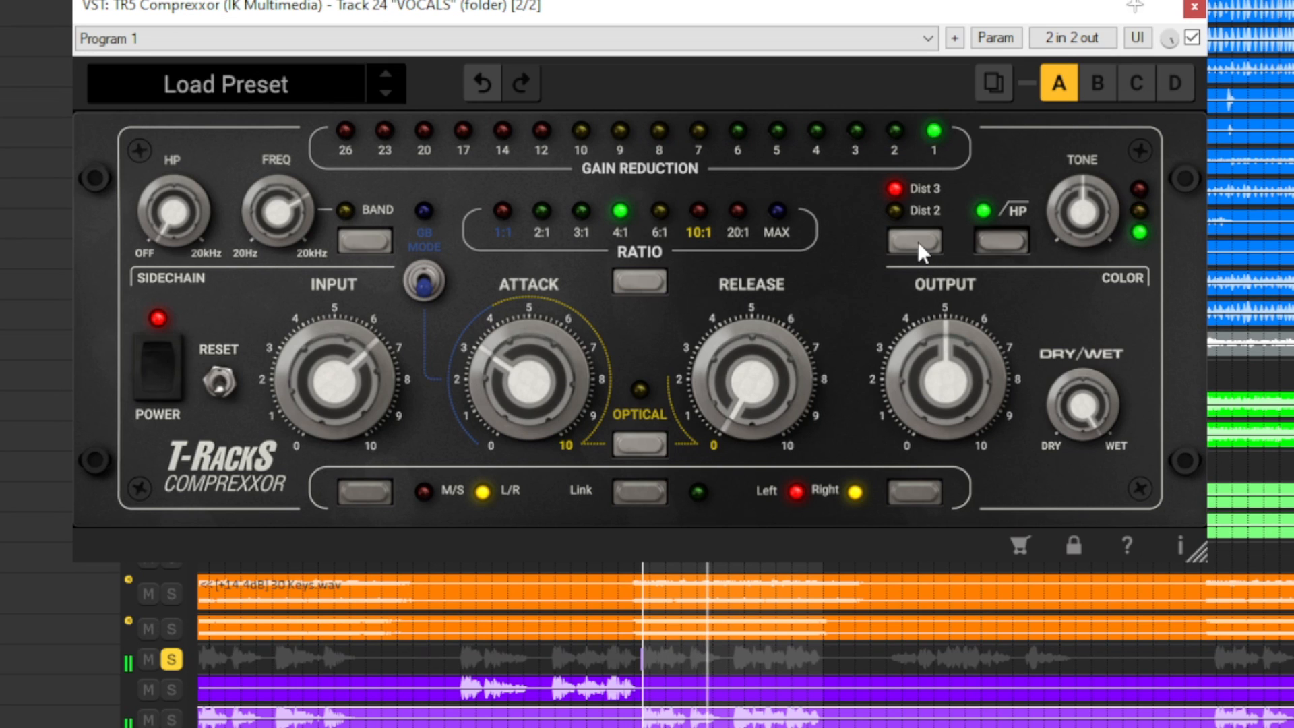
pyautogui.click(1192, 39)
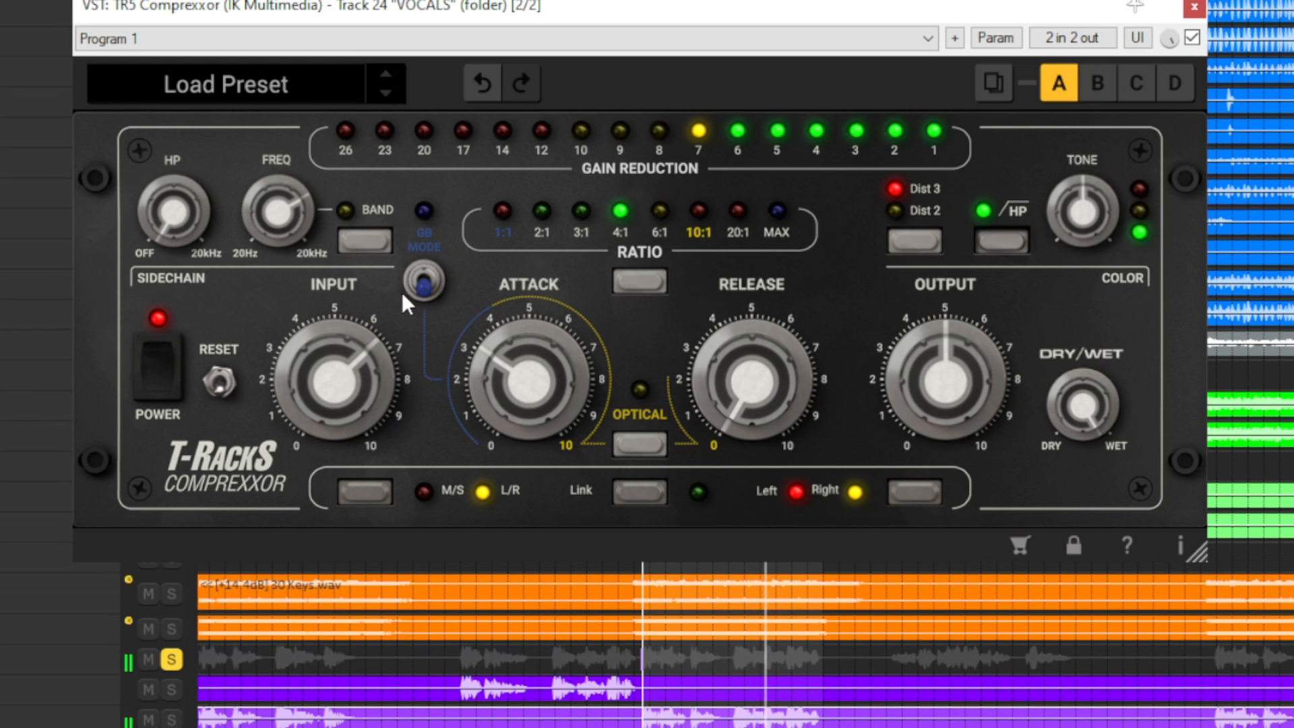
# Step: Try the vocals' sidechain high-pass filter, enable the sidechain band with a higher frequency, and compare with bypass
pyautogui.moveTo(184, 217); pyautogui.dragTo(192, 107)
pyautogui.moveTo(174, 214); pyautogui.dragTo(175, 281)
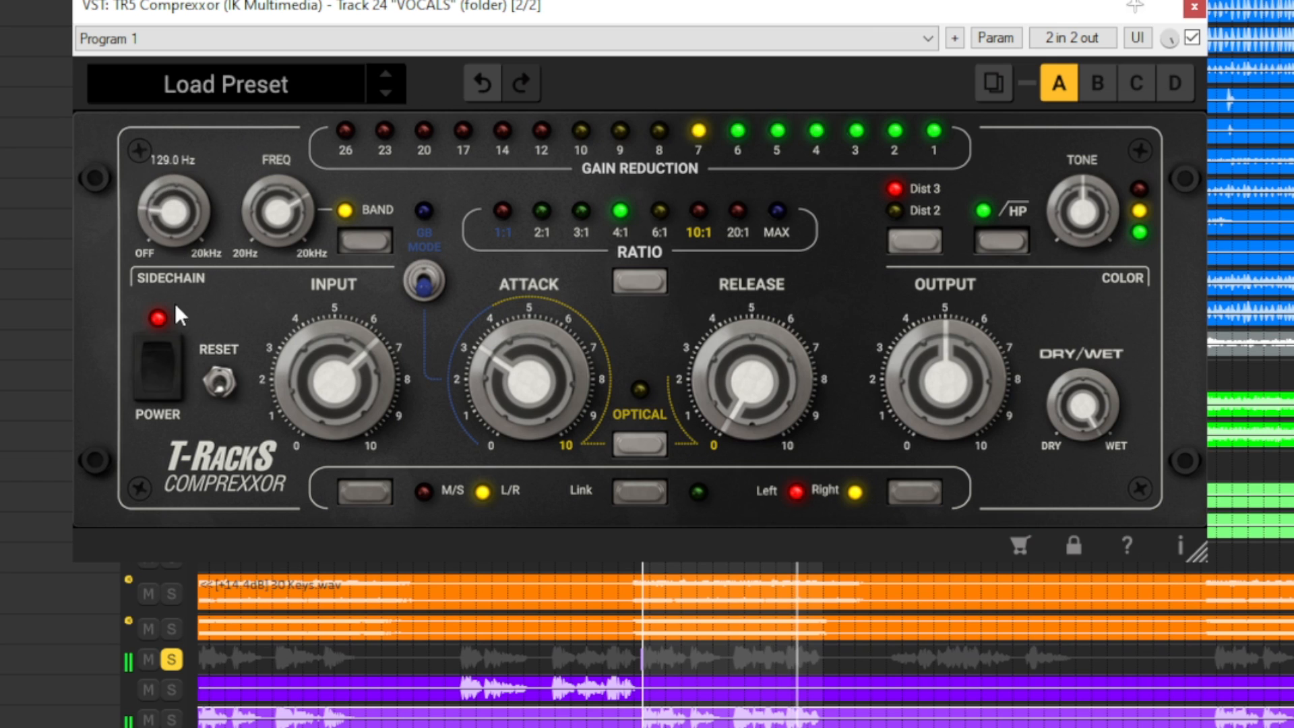
pyautogui.moveTo(264, 245); pyautogui.dragTo(284, 187)
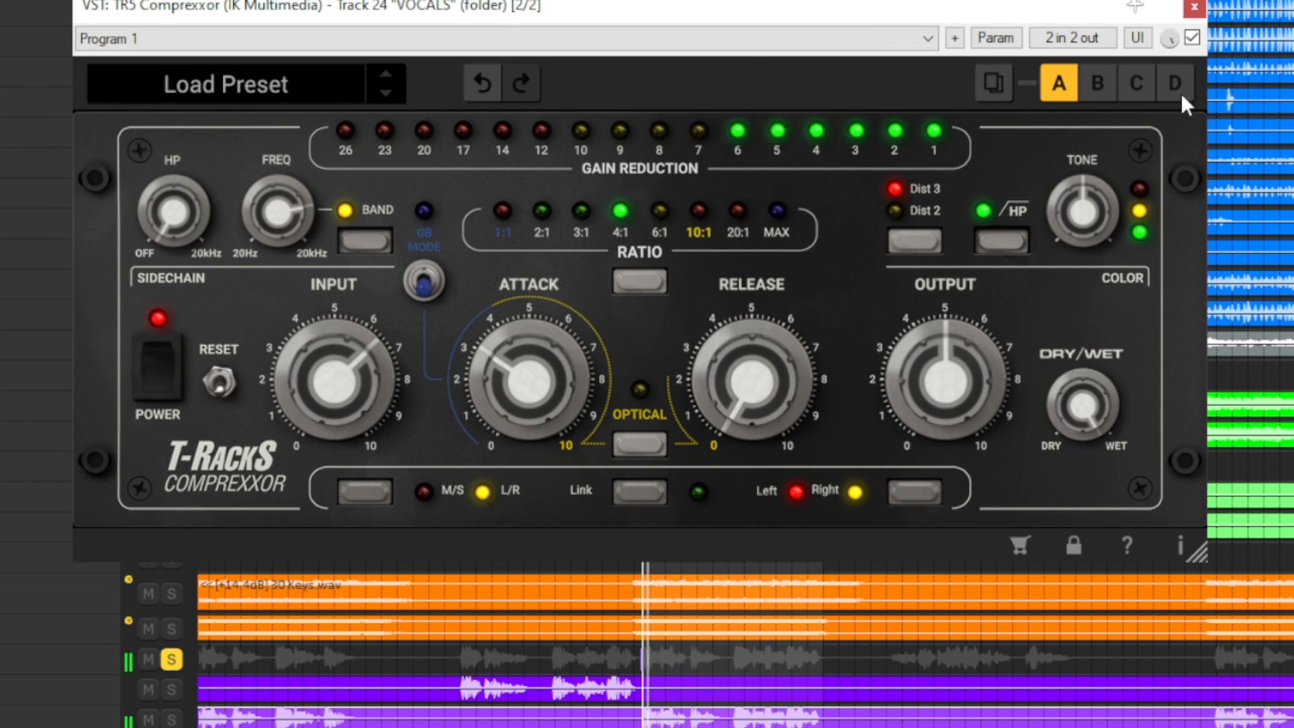
pyautogui.click(1192, 39)
pyautogui.click(1192, 38)
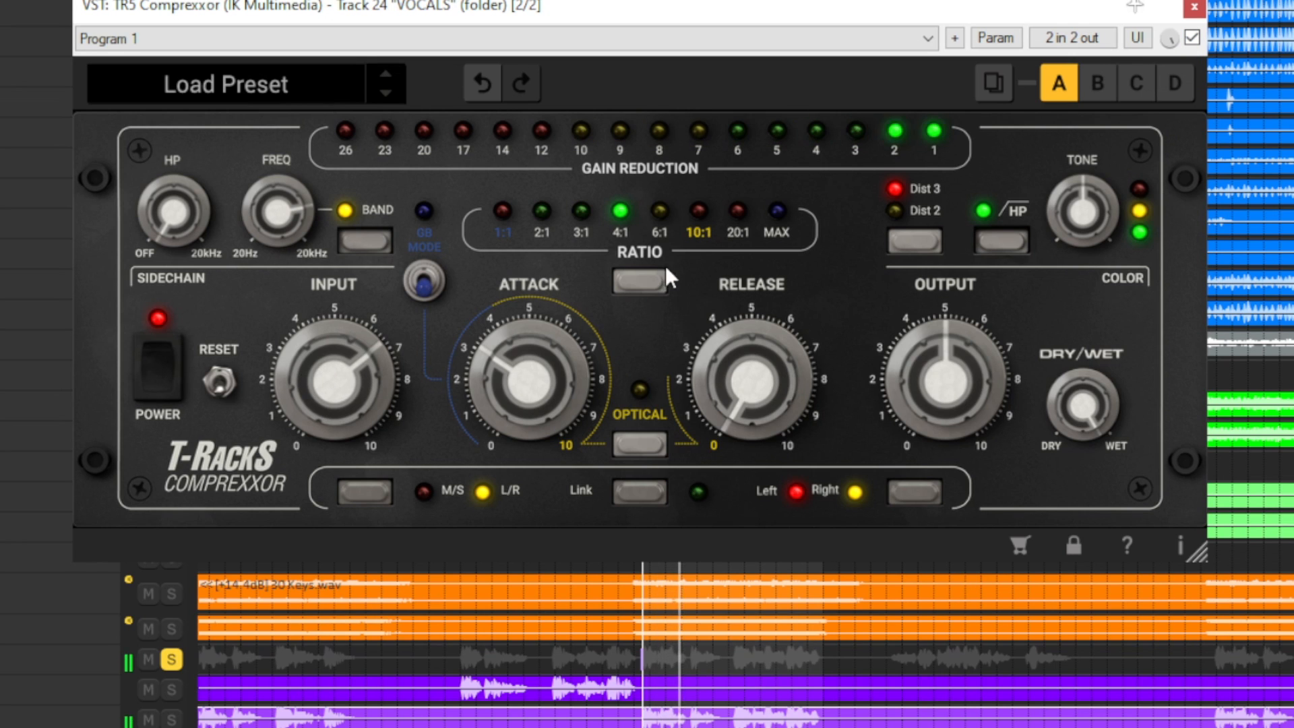
# Step: Set the vocals' ratio to 10:1, turn the distortion mode off, and raise the output and release slightly
pyautogui.click(640, 281)
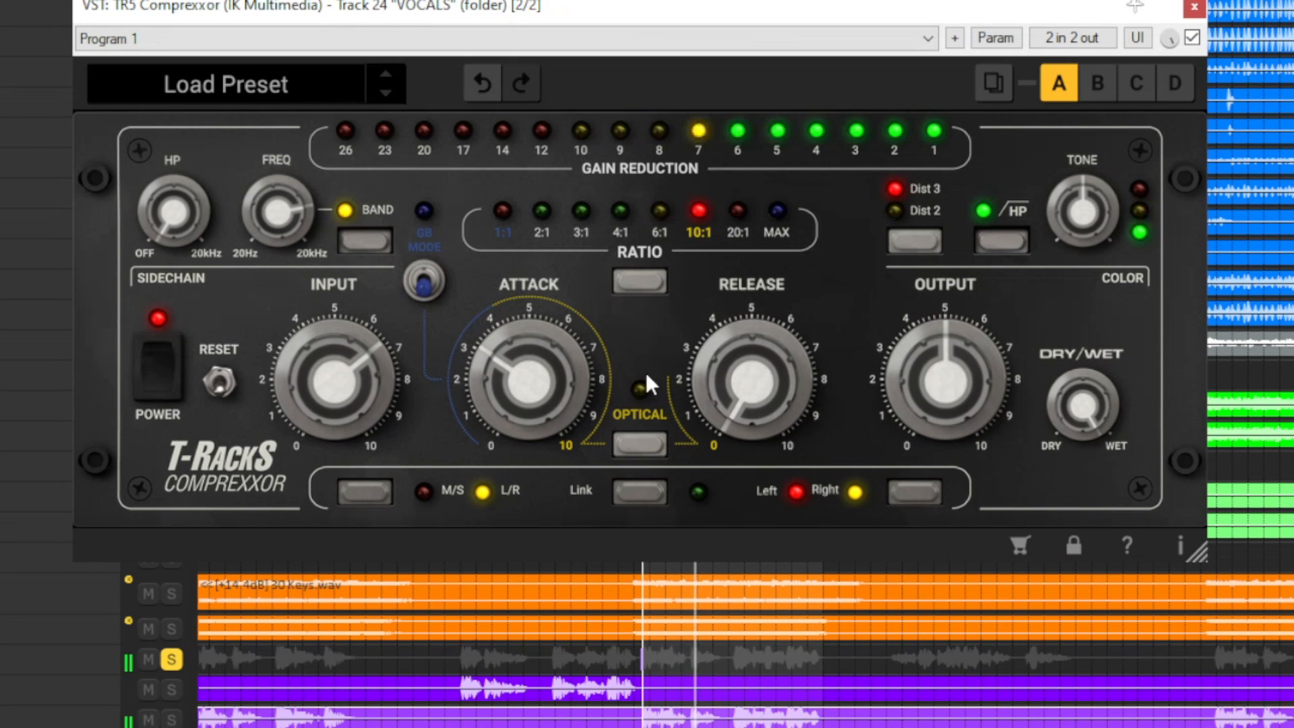
pyautogui.click(1192, 39)
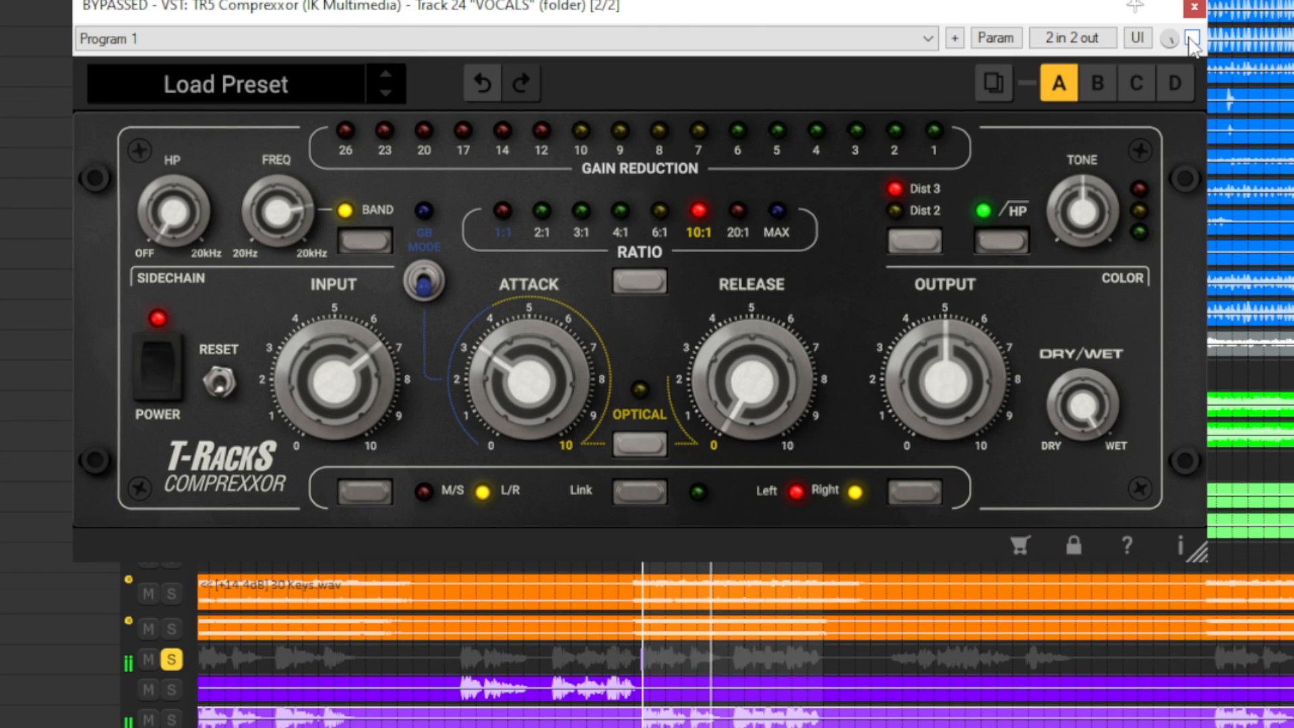
pyautogui.click(1192, 38)
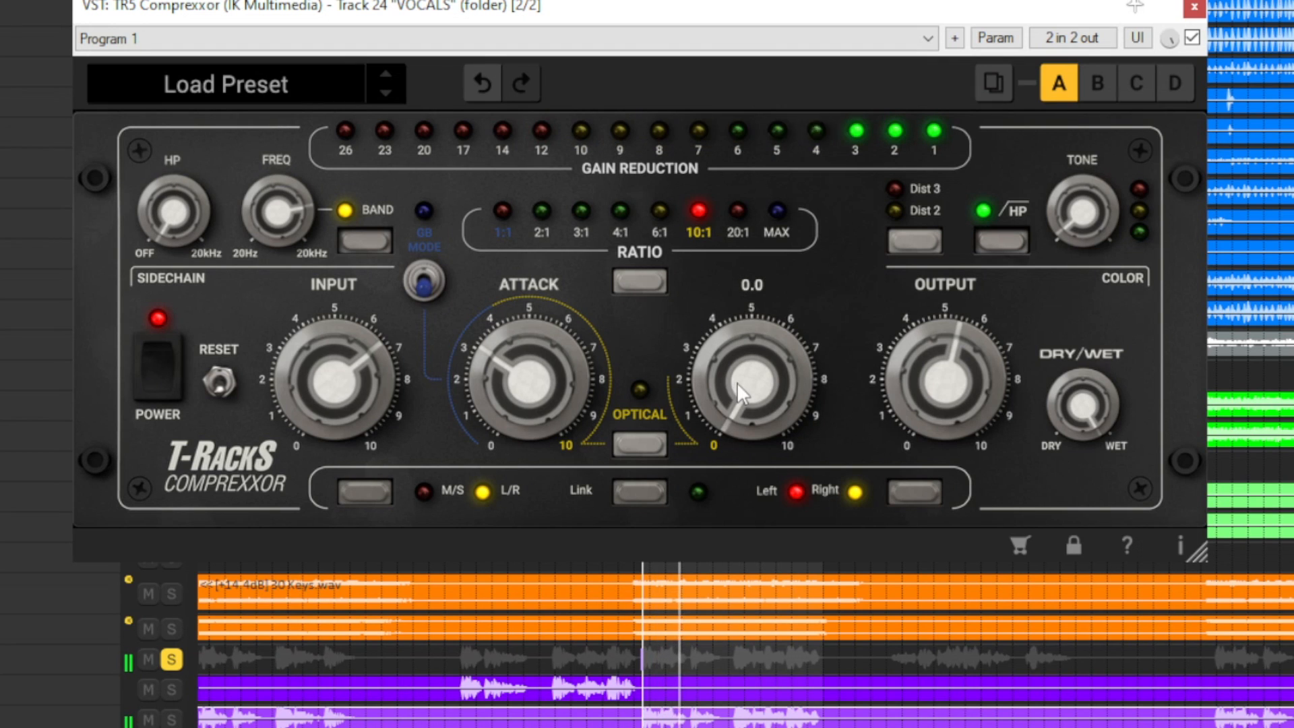
pyautogui.moveTo(735, 382); pyautogui.dragTo(745, 362)
# Step: Try GB mode on the vocals with a lower output, compare it with bypass, and turn GB mode back off
pyautogui.click(423, 281)
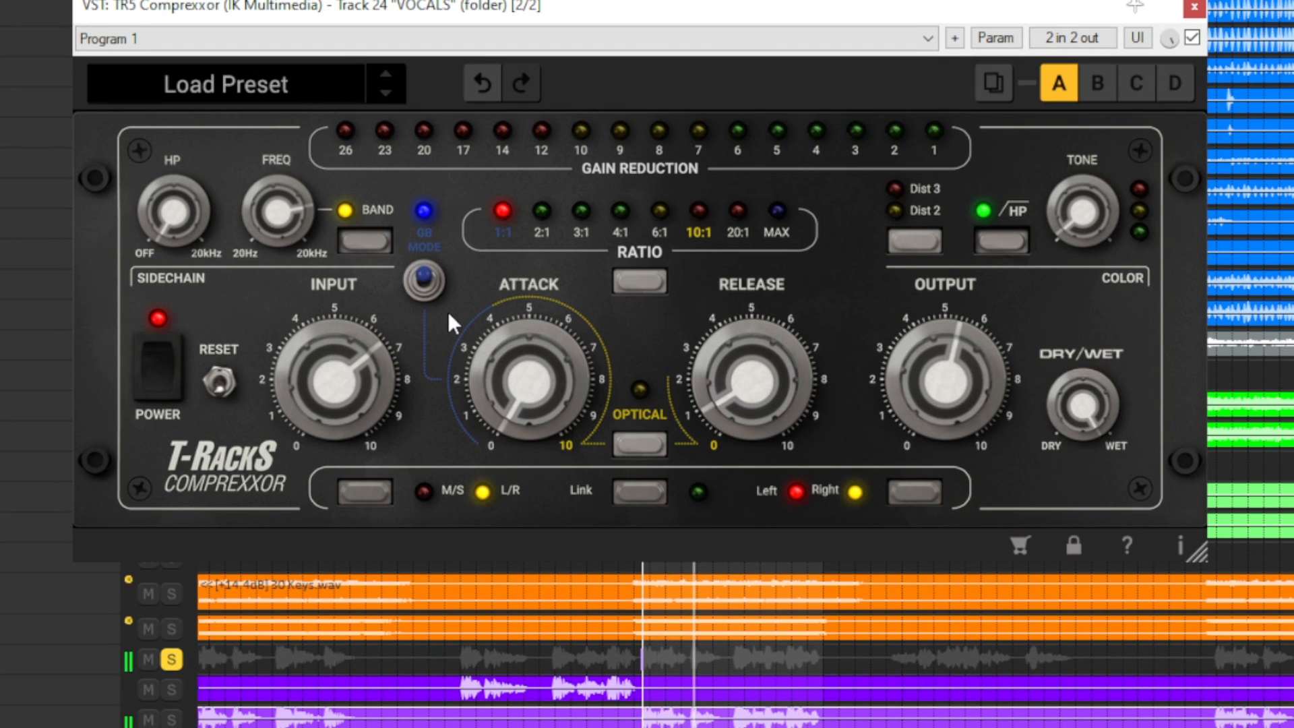
pyautogui.click(1191, 38)
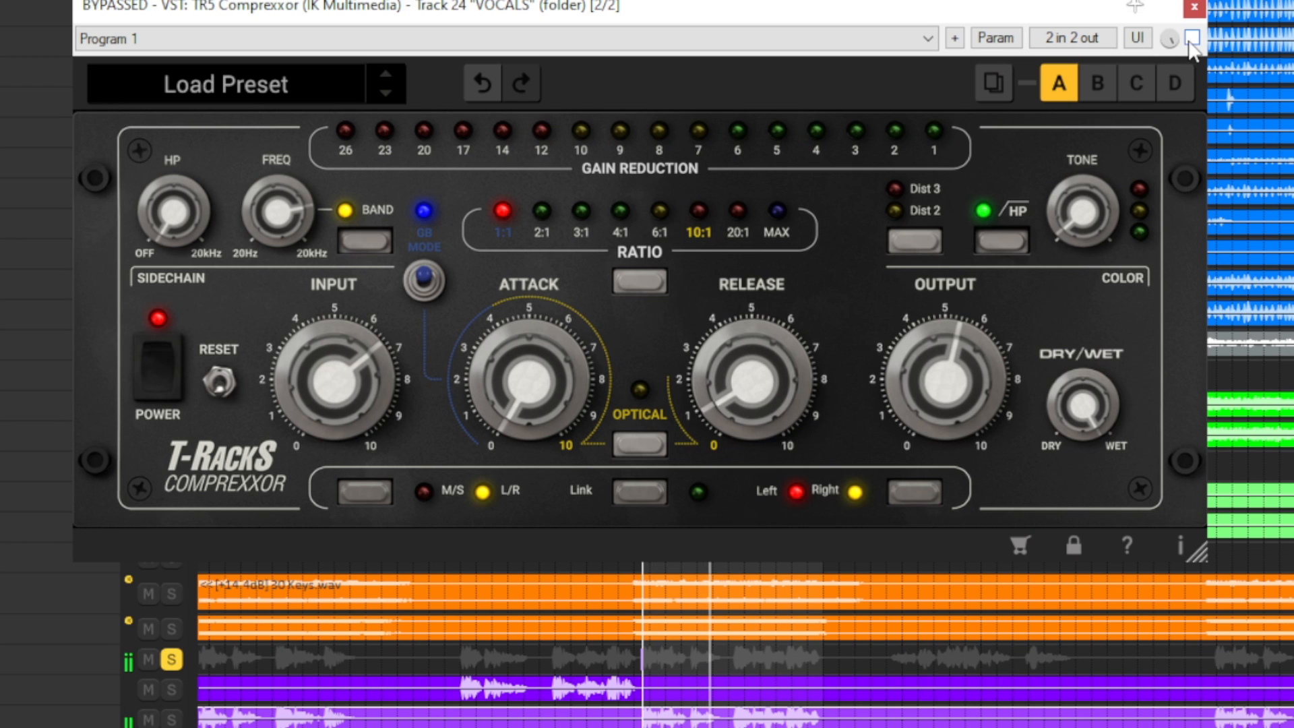
pyautogui.click(1191, 38)
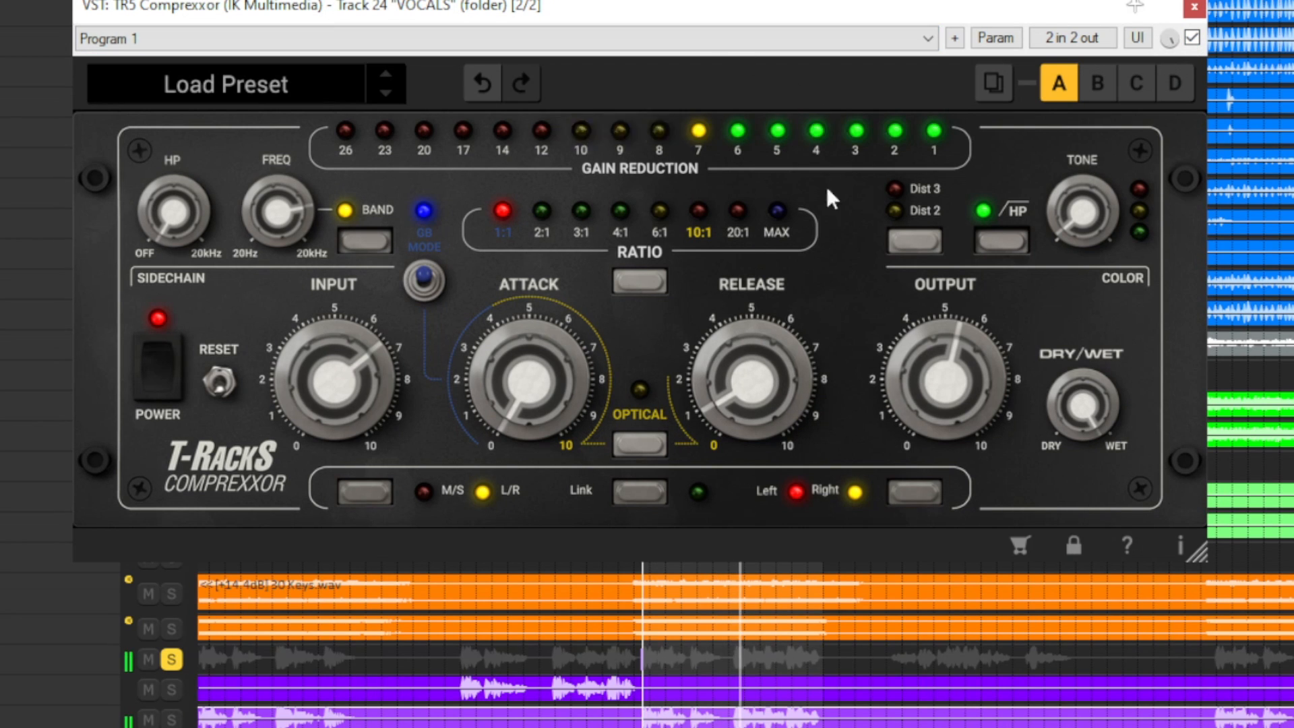
pyautogui.moveTo(961, 324)
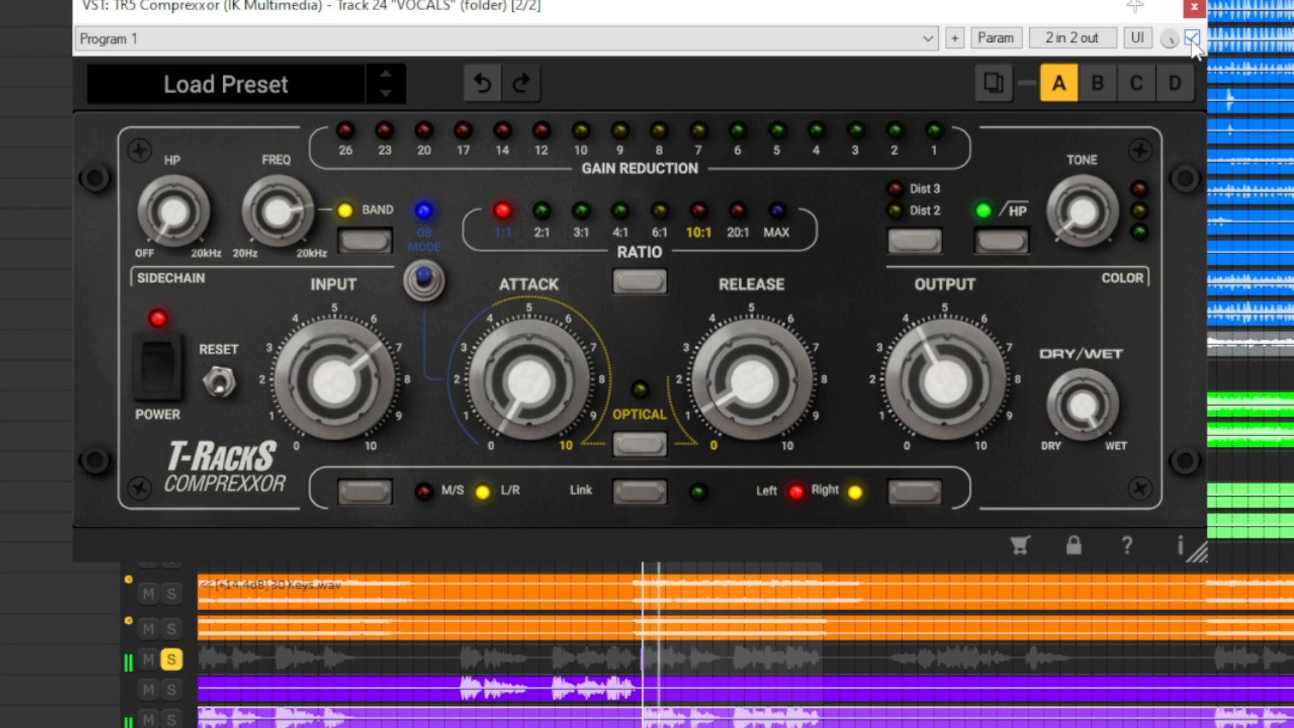
pyautogui.click(425, 281)
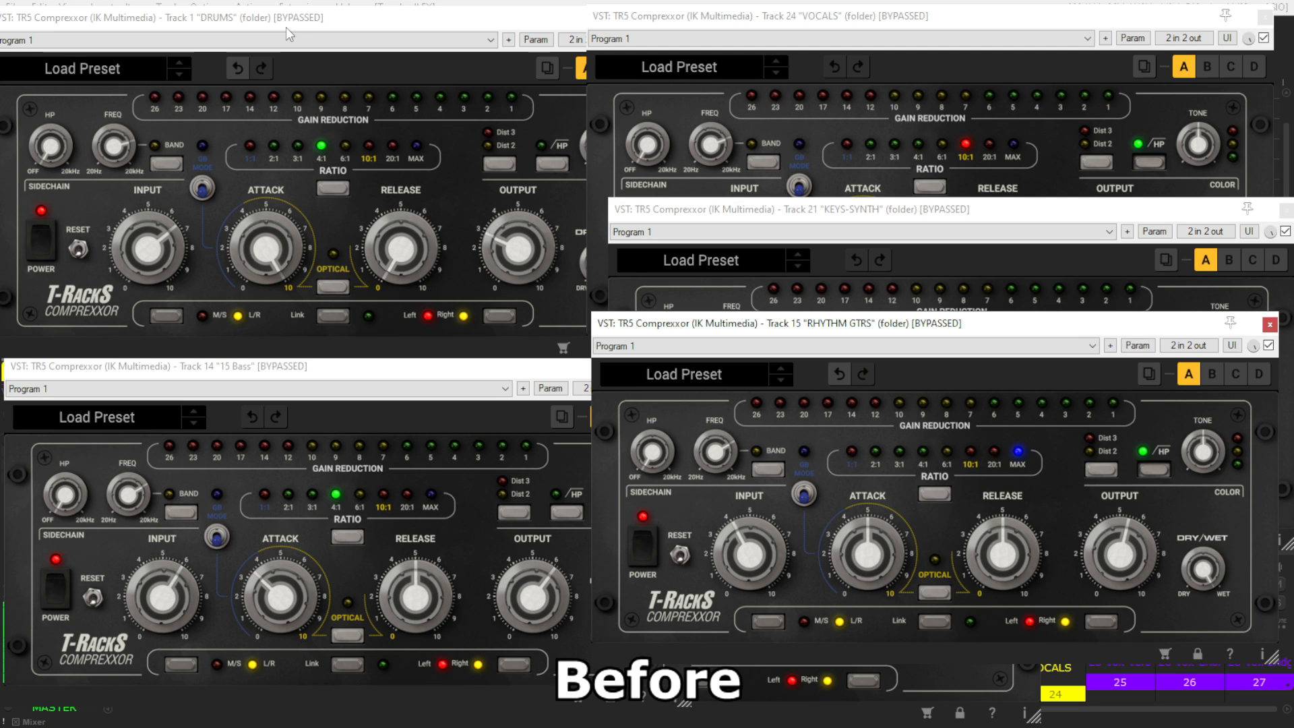
# Step: Compare the full mix with all drums, bass, guitar, keys and vocals compressors active and bypassed
pyautogui.press('b')
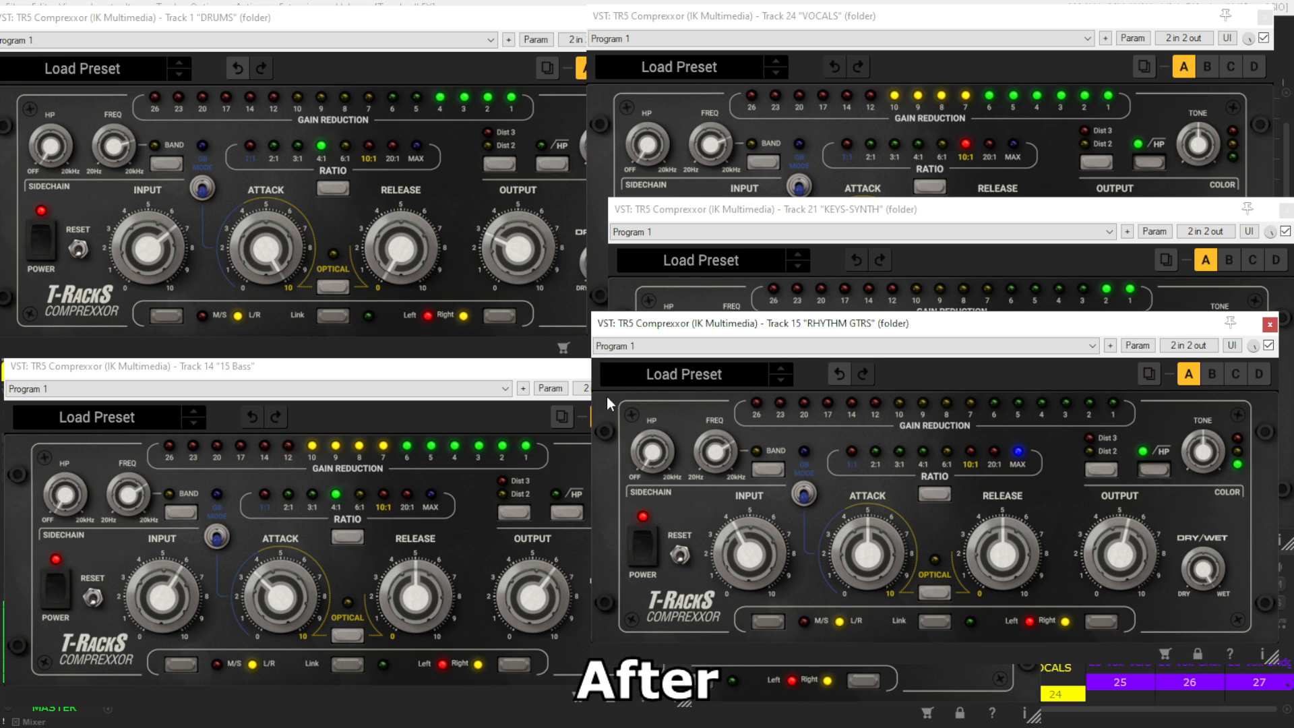
pyautogui.press('b')
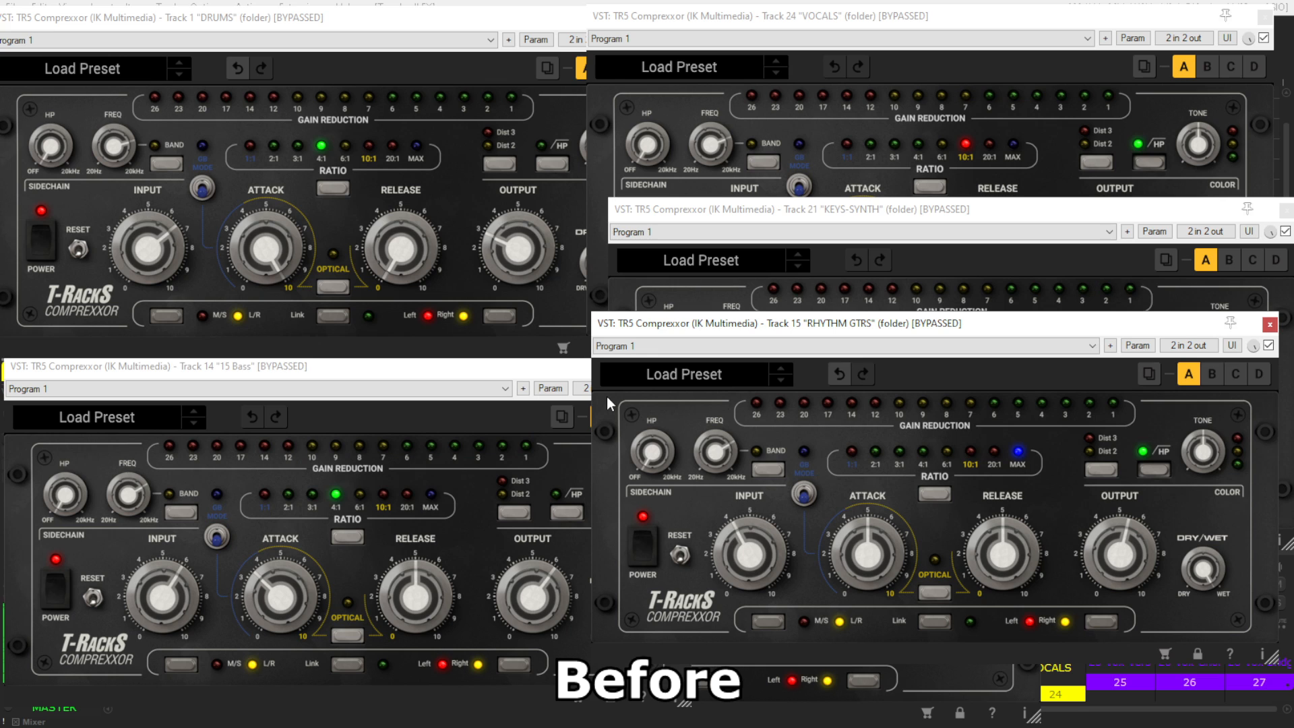
# Step: Reactivate all compressors, view the bass, rhythm guitars, keys, vocals and drums Comprexxors in turn, and compare the full mix with bypass again
pyautogui.press('b')
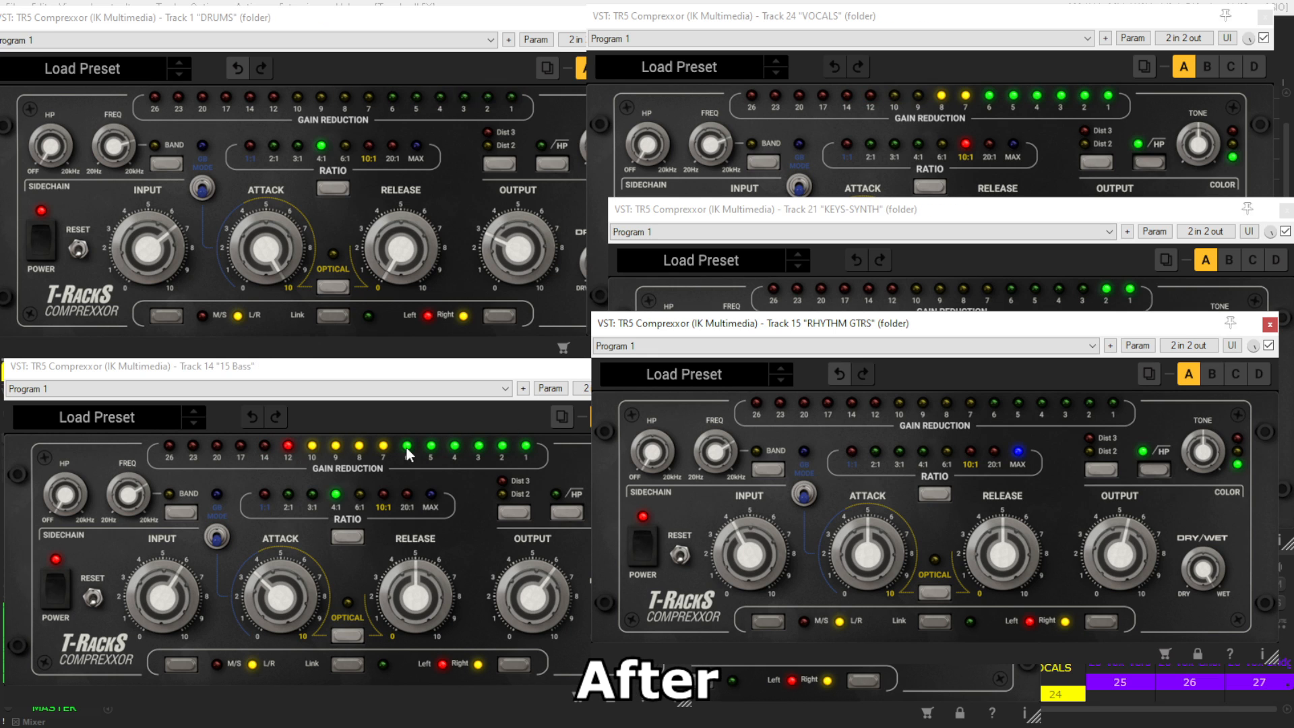
pyautogui.click(387, 371)
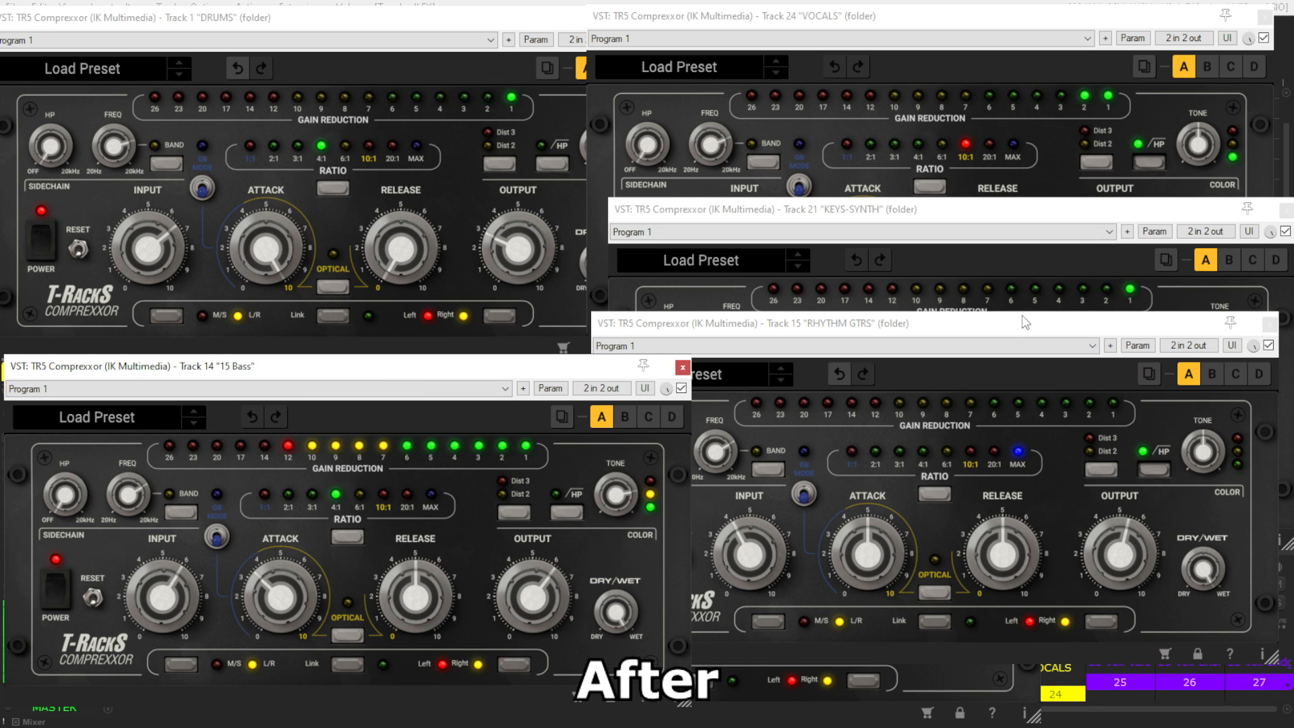
pyautogui.click(955, 323)
pyautogui.click(955, 213)
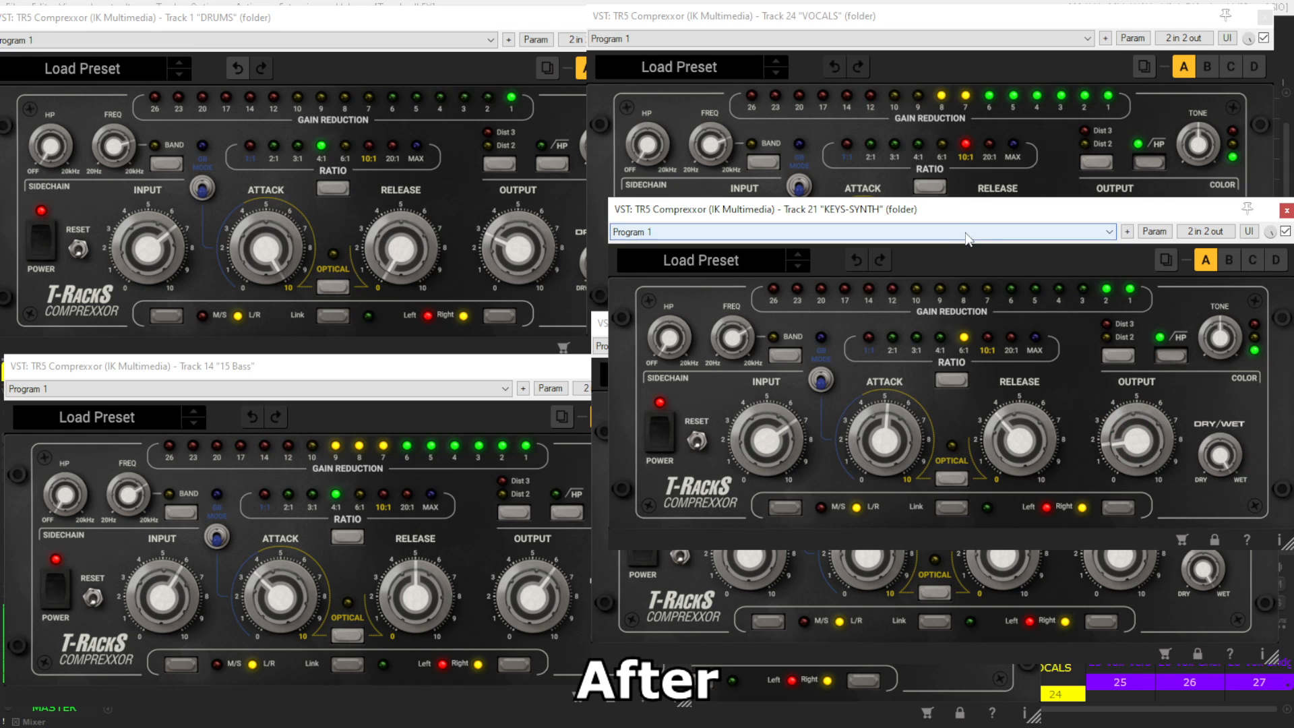
pyautogui.click(756, 20)
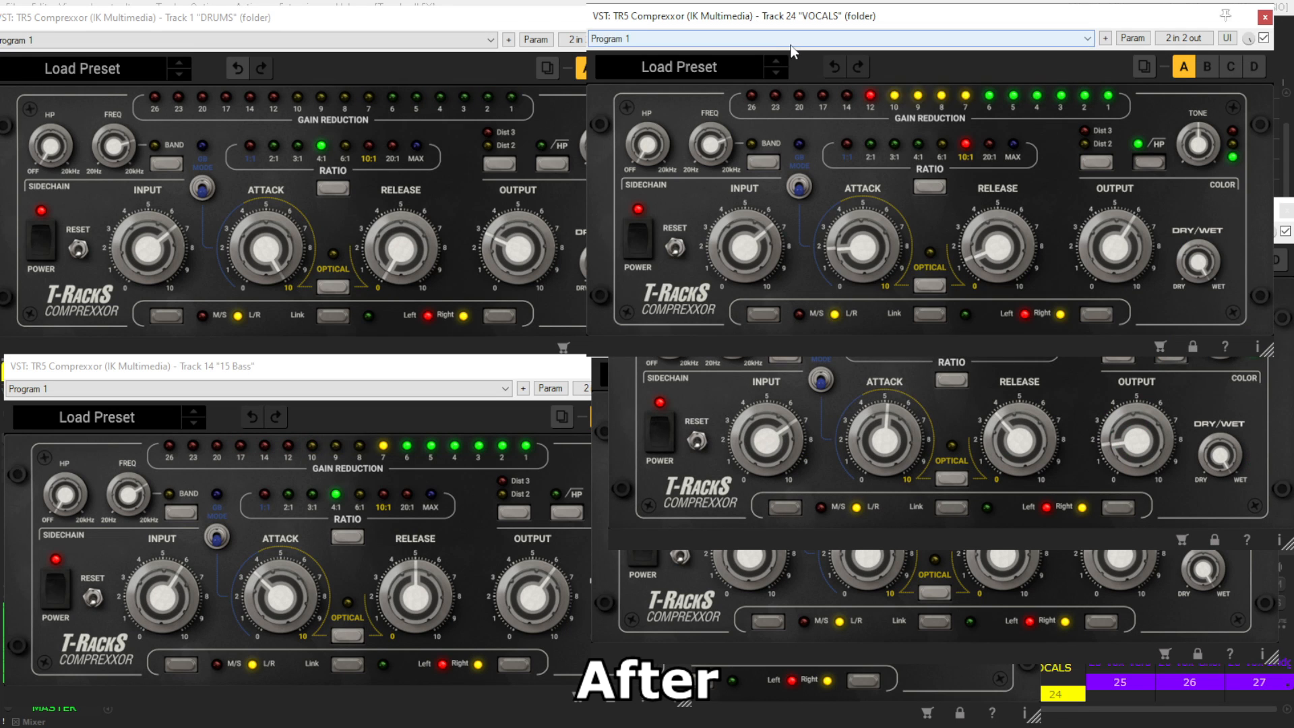
pyautogui.click(525, 148)
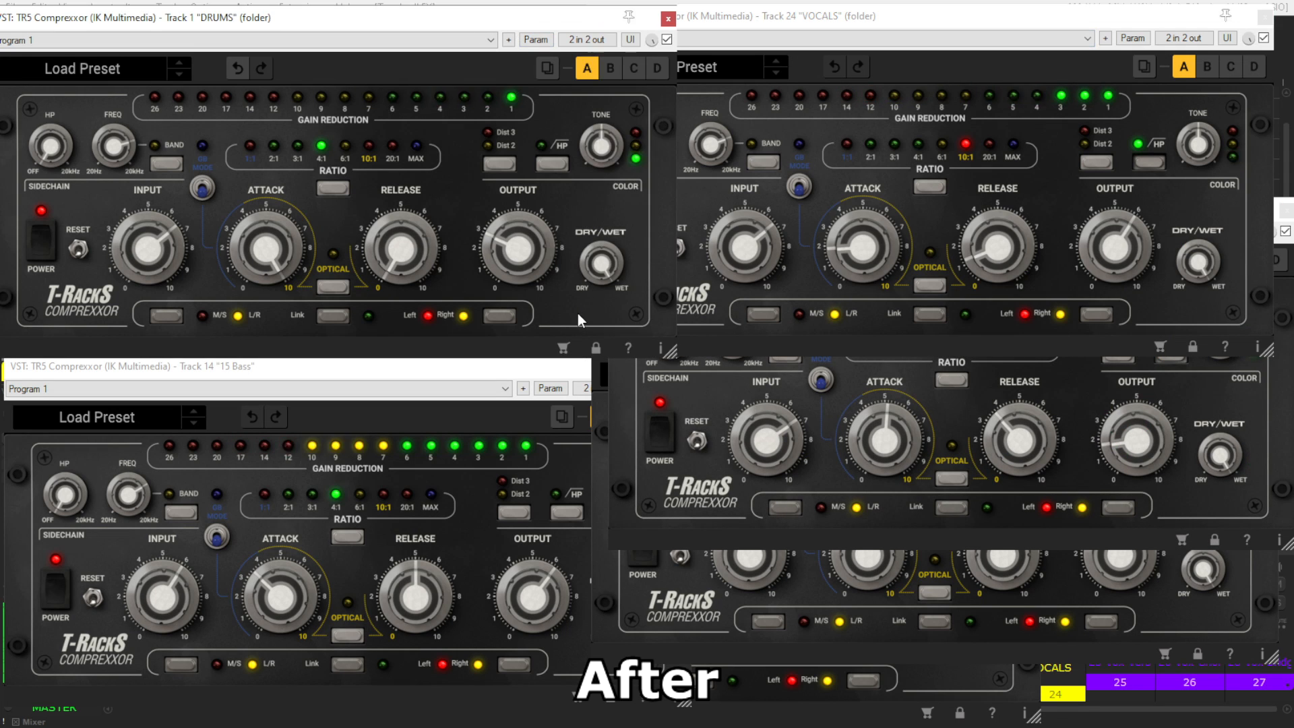
pyautogui.press('b')
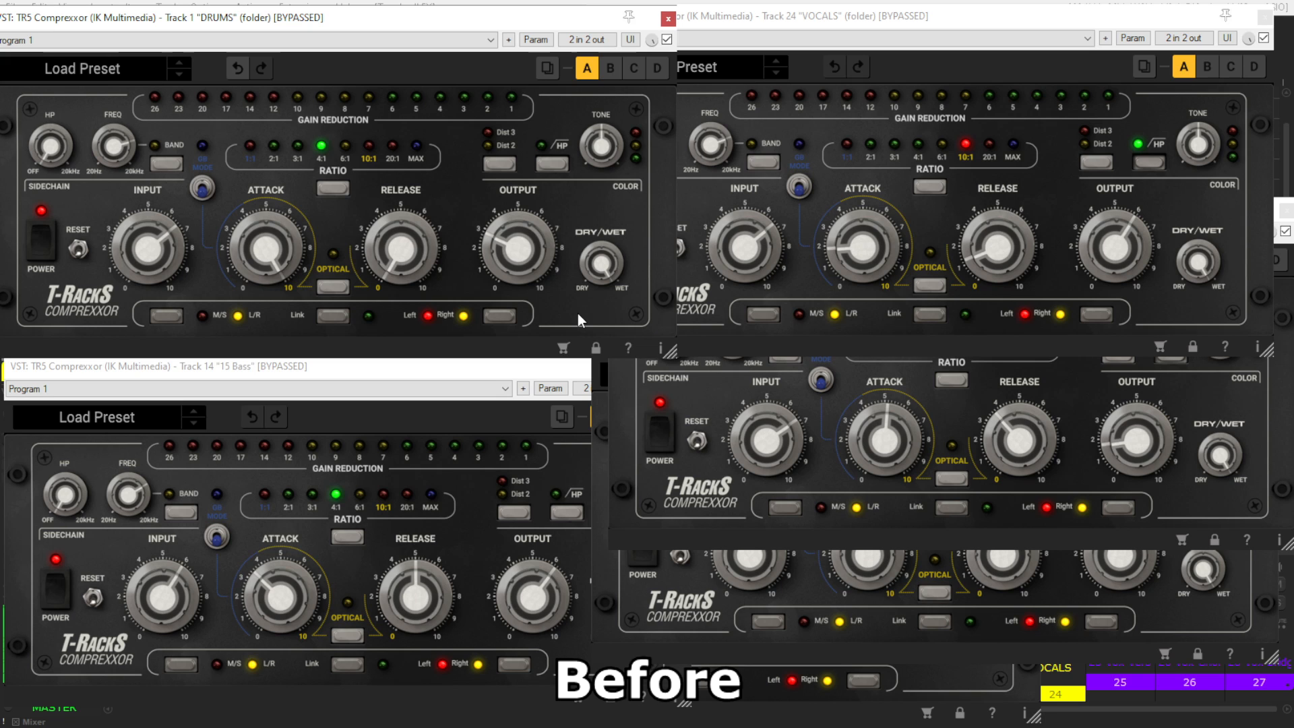
pyautogui.press('b')
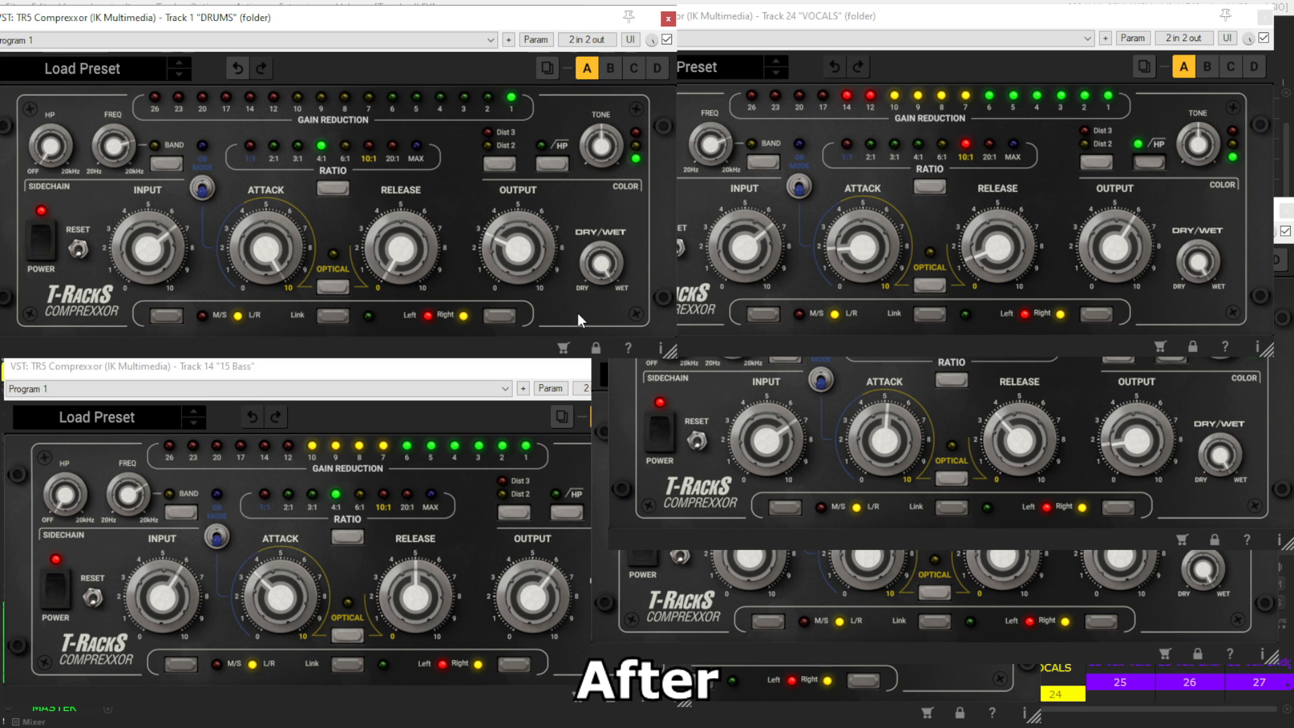